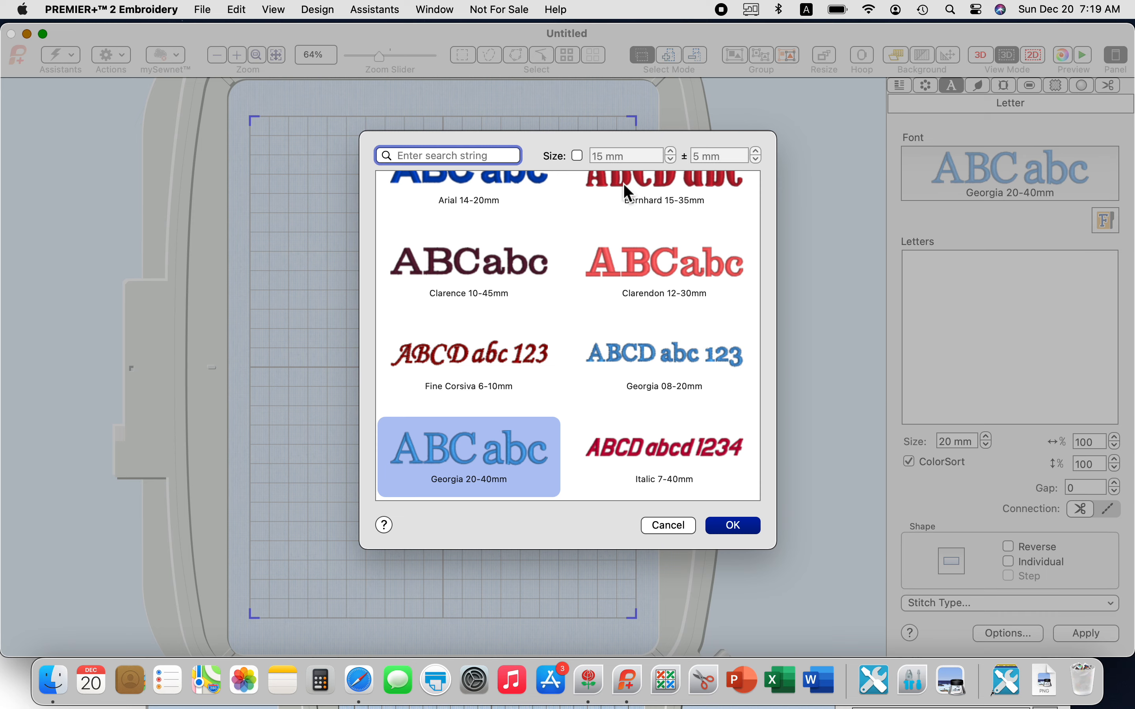
- Turn on the size filter for the font list and set it to 50 mm
{"action": "left_click", "coordinate": [580, 155]}
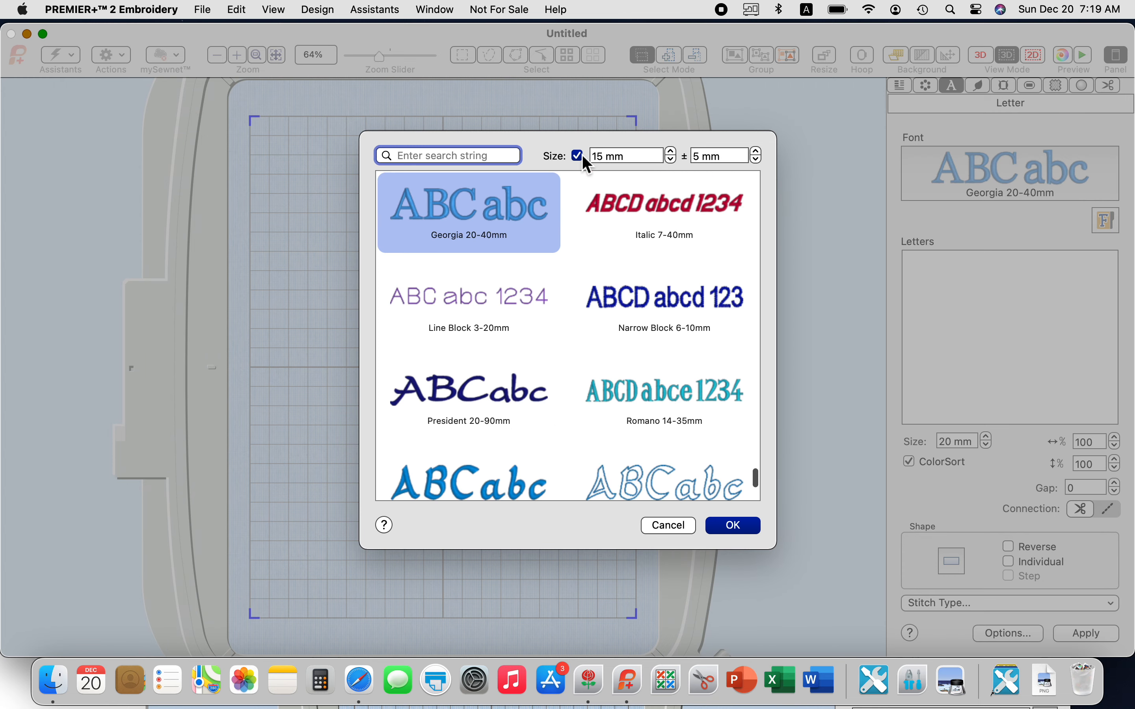
{"action": "left_click", "coordinate": [615, 156]}
{"action": "mouse_move", "coordinate": [605, 156]}
{"action": "left_mouse_down"}
{"action": "mouse_move", "coordinate": [578, 157]}
{"action": "mouse_move", "coordinate": [586, 162]}
{"action": "left_mouse_up"}
{"action": "type", "text": "50"}
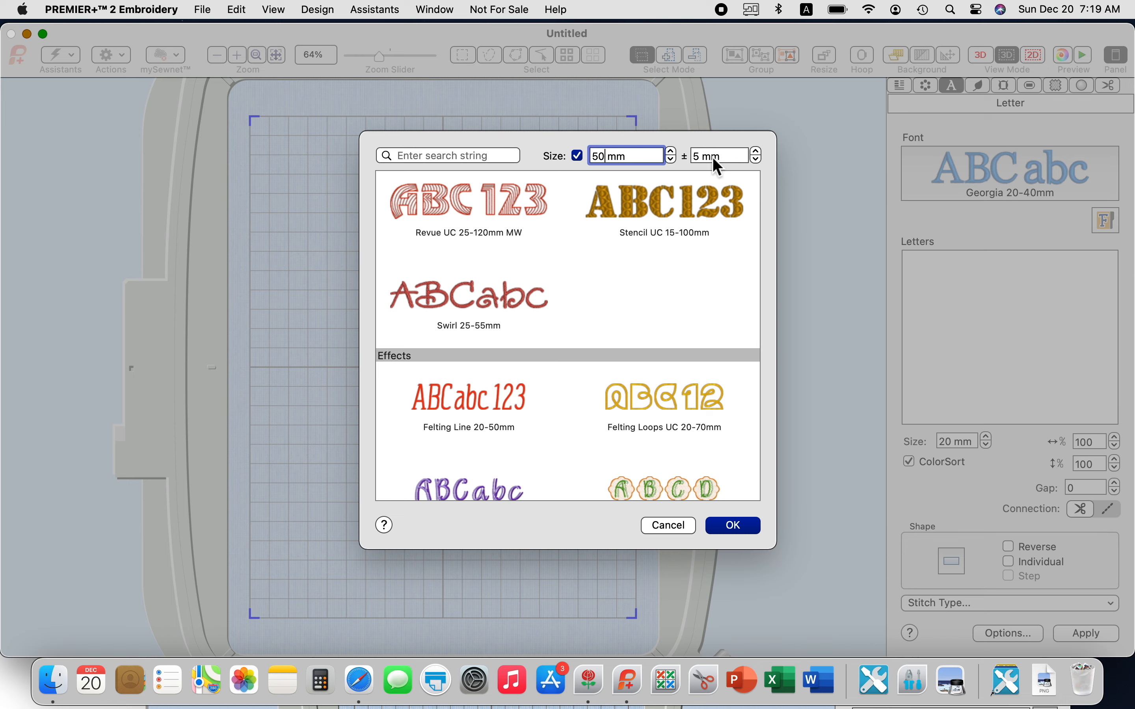
- Browse the fonts available around 50 mm, from the Applique category through to the Scary category, and close the font list
{"action": "scroll", "coordinate": [678, 215], "scroll_direction": "up", "scroll_amount": 5}
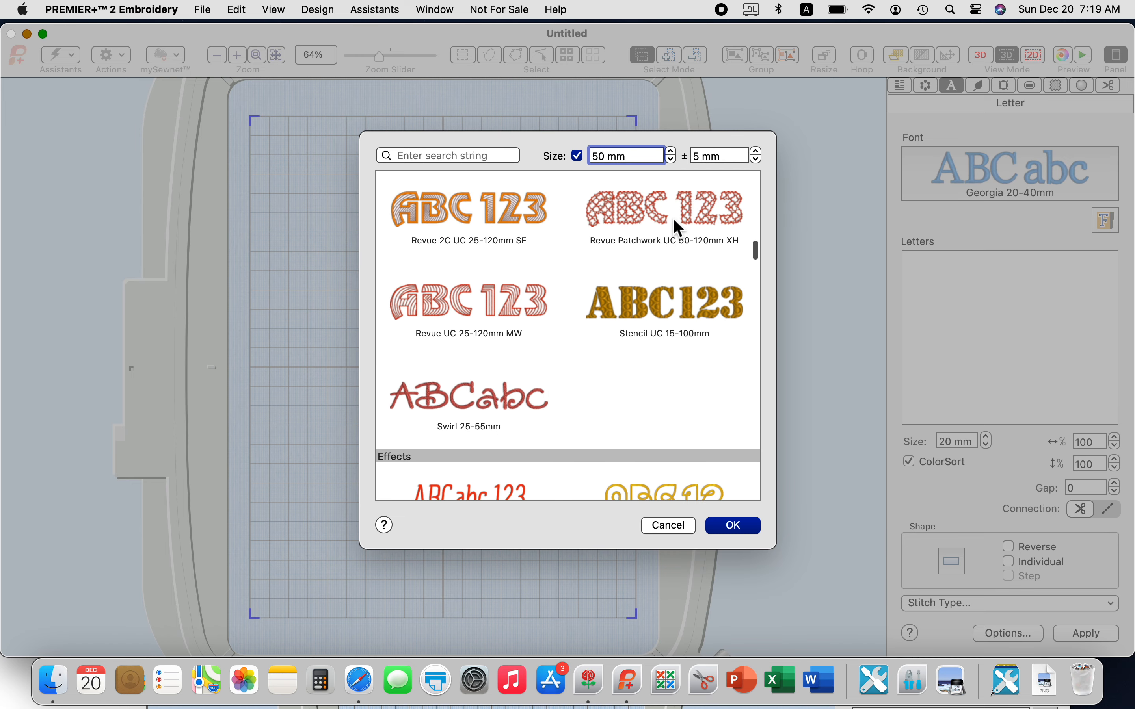
{"action": "scroll", "coordinate": [675, 221], "scroll_direction": "up", "scroll_amount": 10}
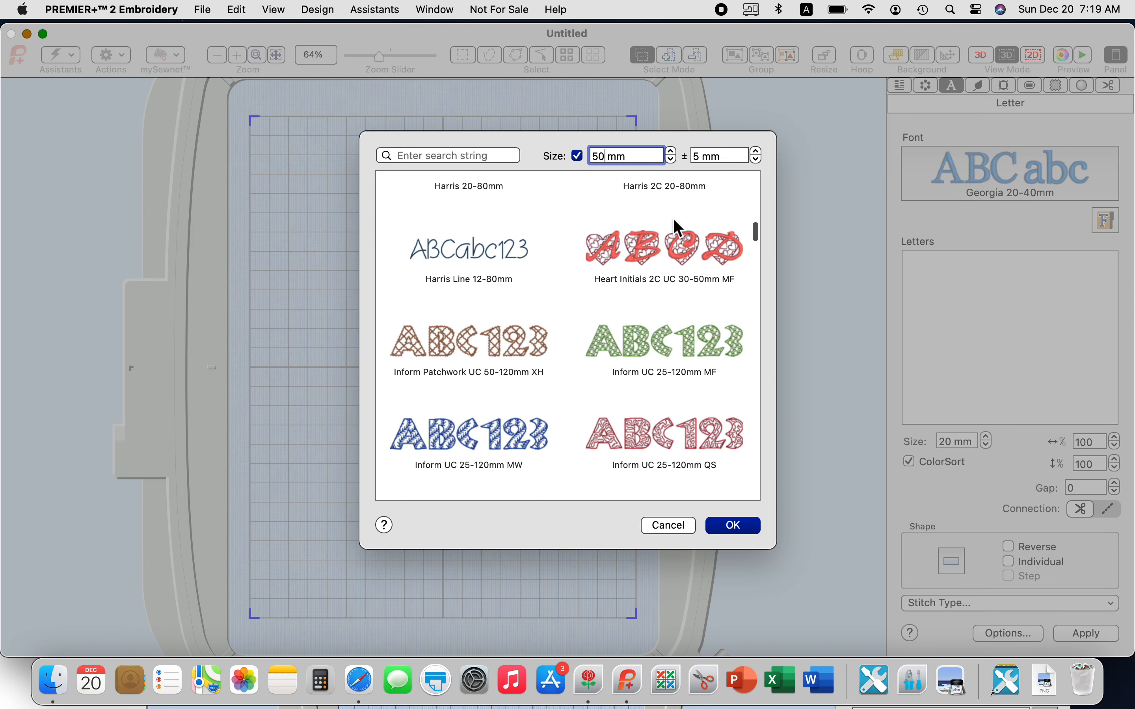
{"action": "scroll", "coordinate": [674, 220], "scroll_direction": "up", "scroll_amount": 10}
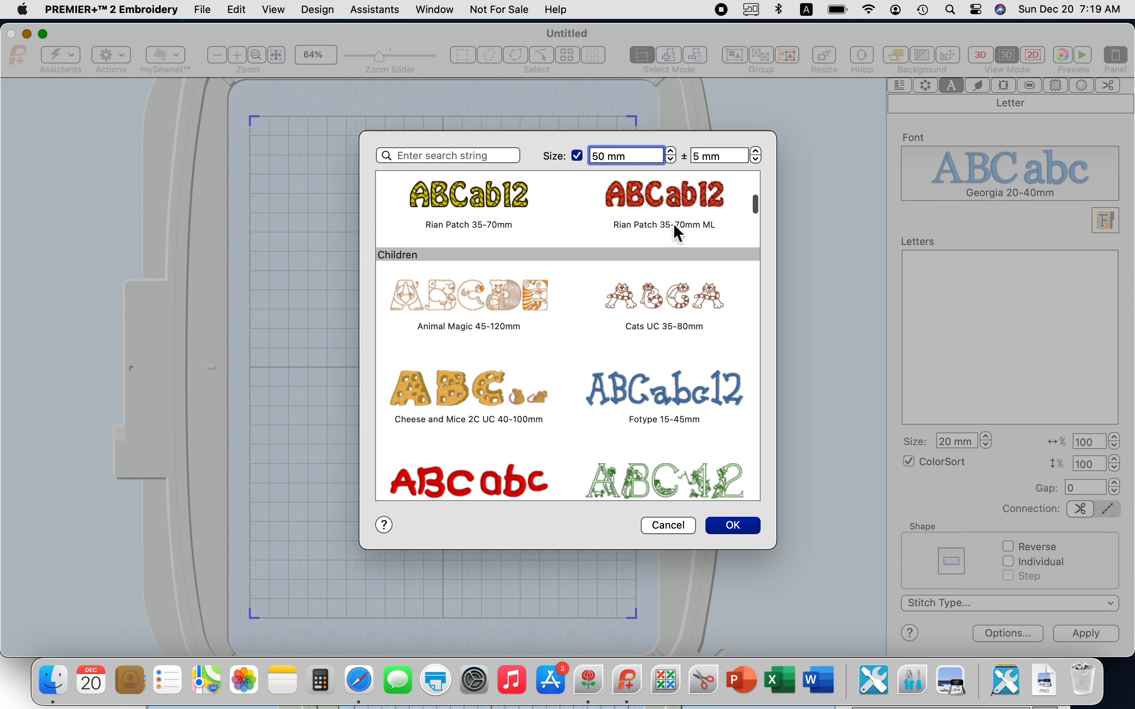
{"action": "scroll", "coordinate": [673, 230], "scroll_direction": "up", "scroll_amount": 5}
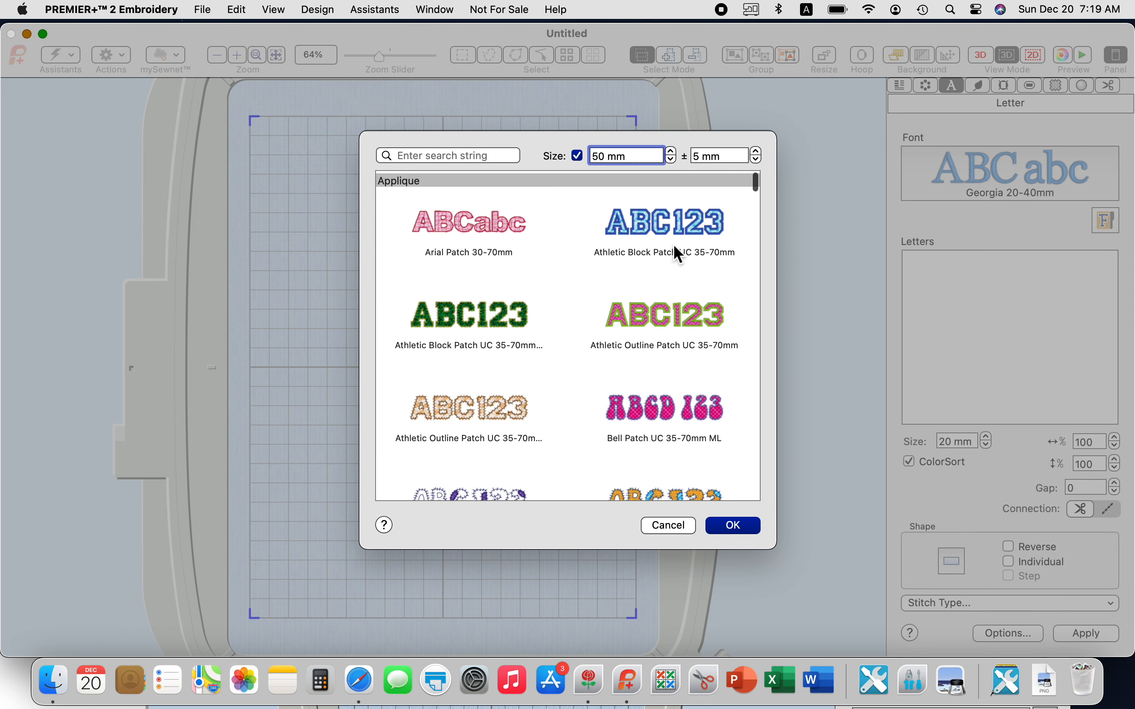
{"action": "scroll", "coordinate": [673, 245], "scroll_direction": "down", "scroll_amount": 4}
{"action": "scroll", "coordinate": [674, 245], "scroll_direction": "down", "scroll_amount": 8}
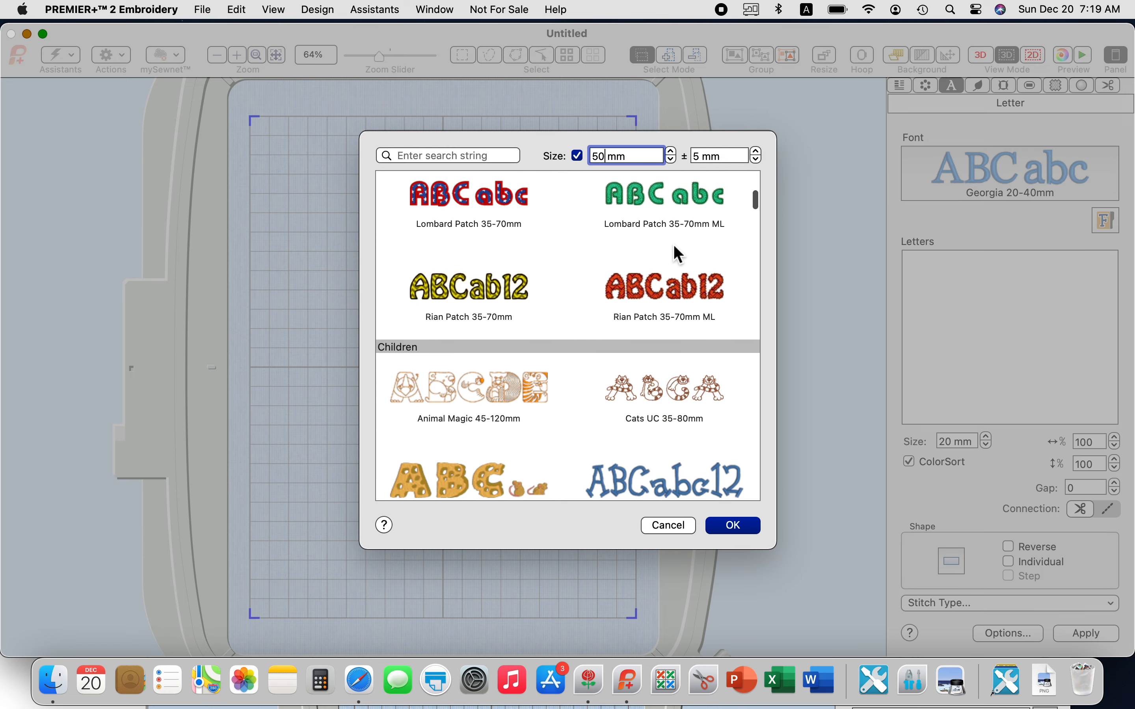
{"action": "scroll", "coordinate": [674, 245], "scroll_direction": "down", "scroll_amount": 4}
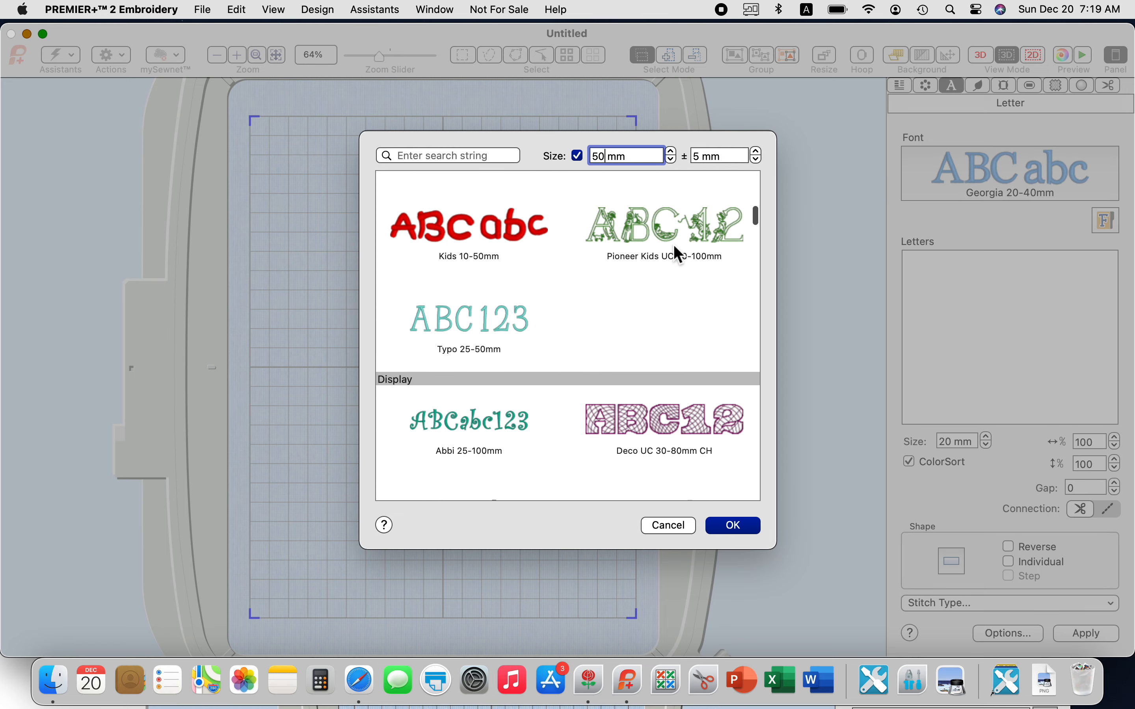
{"action": "scroll", "coordinate": [673, 245], "scroll_direction": "down", "scroll_amount": 2}
{"action": "scroll", "coordinate": [675, 249], "scroll_direction": "down", "scroll_amount": 4}
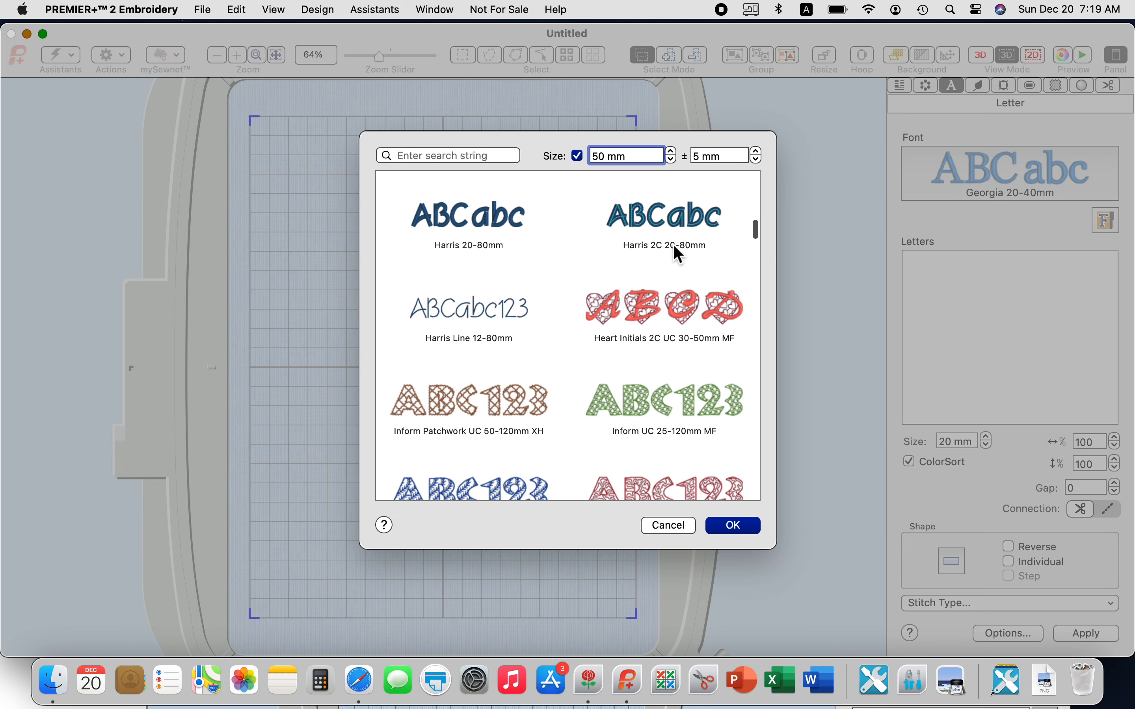
{"action": "scroll", "coordinate": [585, 241], "scroll_direction": "down", "scroll_amount": 5}
{"action": "scroll", "coordinate": [585, 241], "scroll_direction": "down", "scroll_amount": 8}
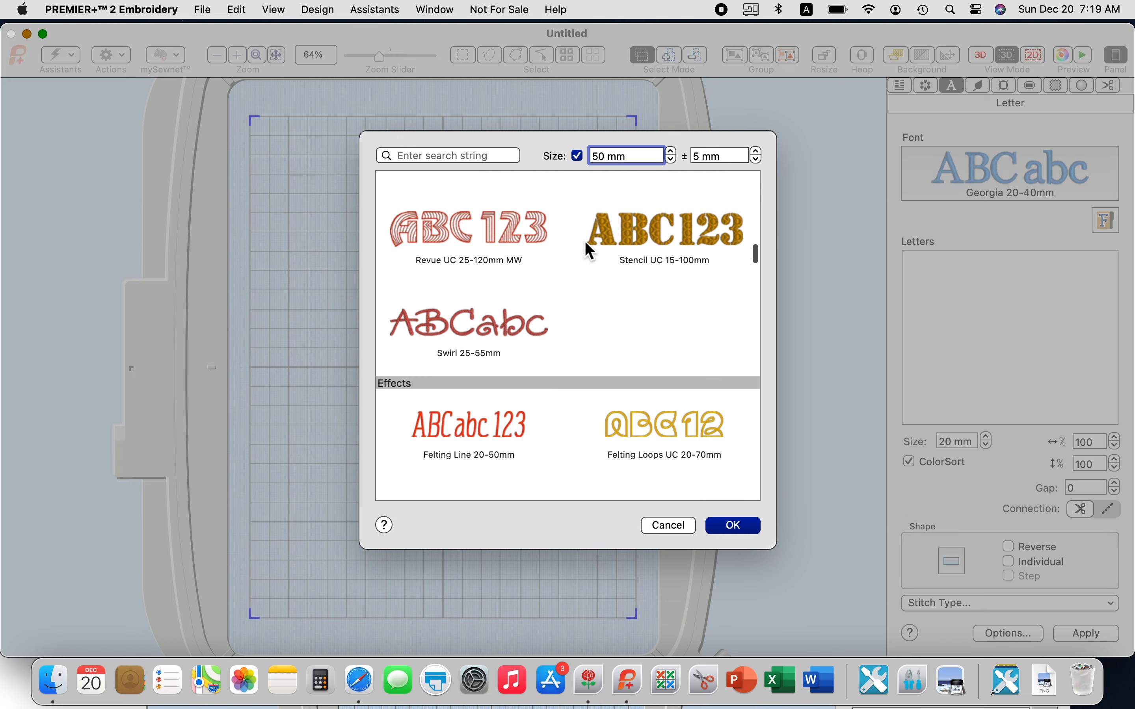
{"action": "left_click", "coordinate": [585, 241]}
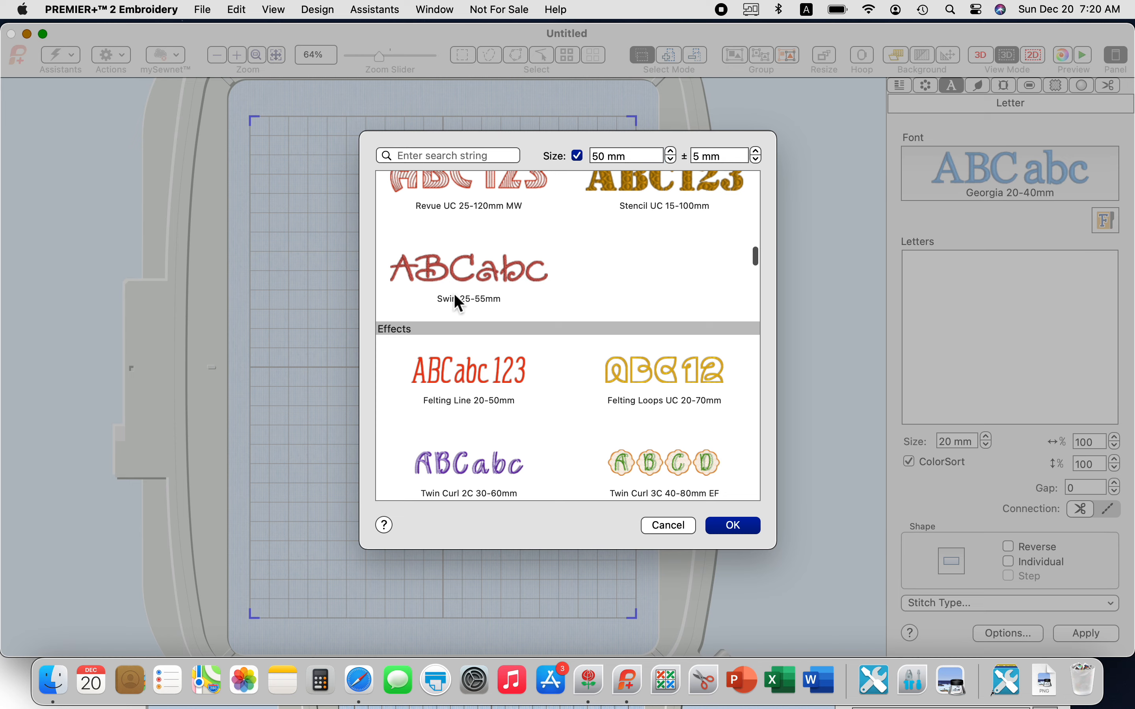
{"action": "scroll", "coordinate": [459, 300], "scroll_direction": "down", "scroll_amount": 10}
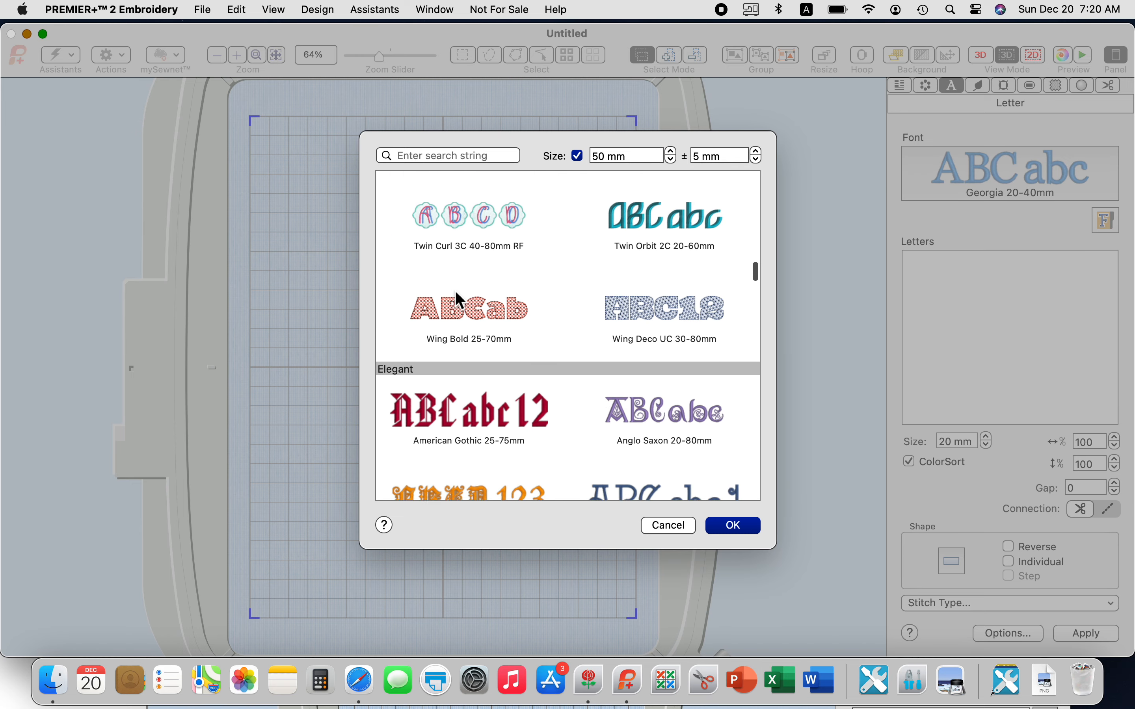
{"action": "scroll", "coordinate": [455, 290], "scroll_direction": "down", "scroll_amount": 9}
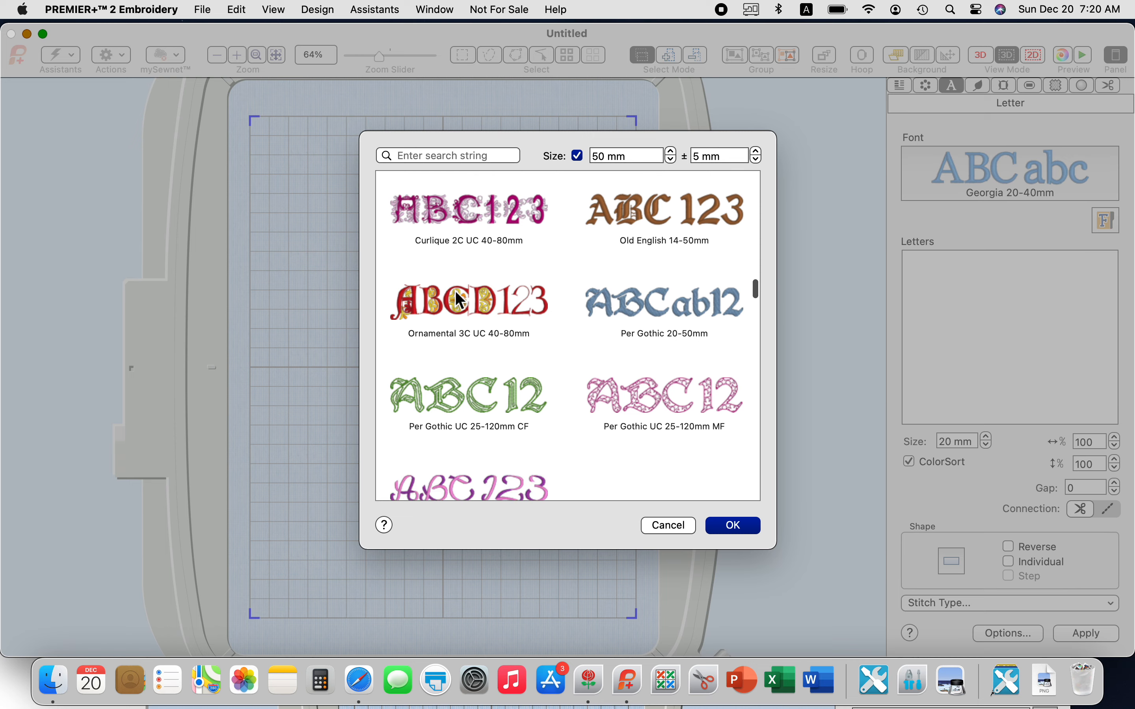
{"action": "scroll", "coordinate": [455, 291], "scroll_direction": "down", "scroll_amount": 10}
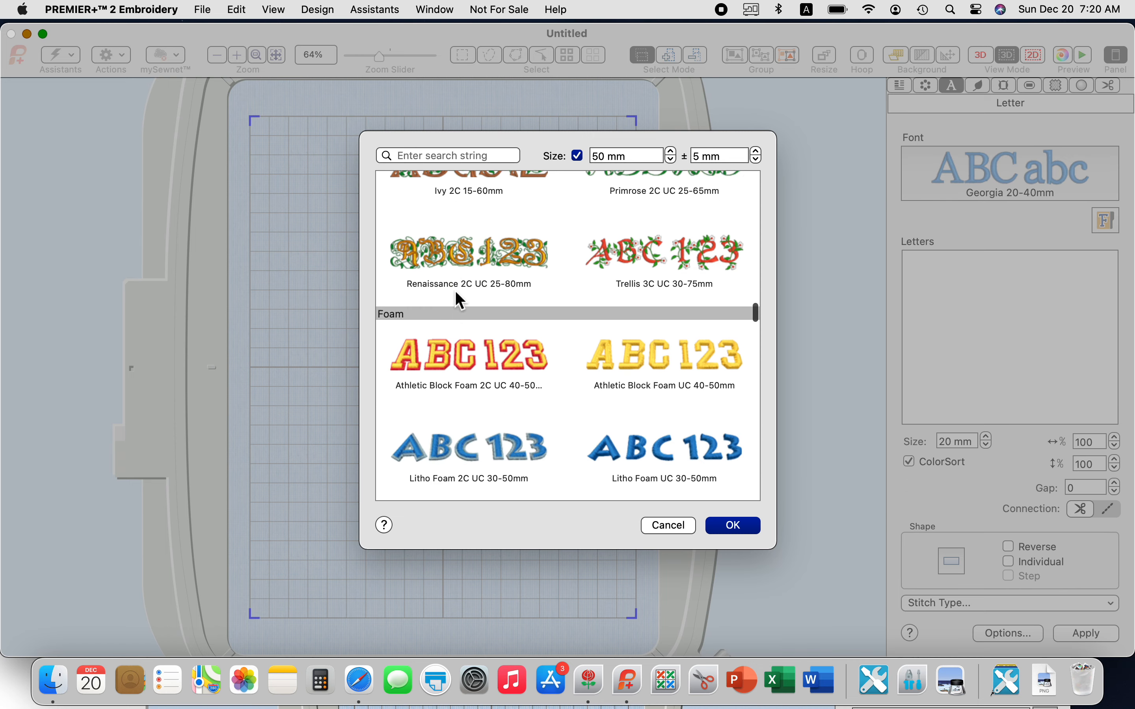
{"action": "scroll", "coordinate": [456, 293], "scroll_direction": "down", "scroll_amount": 3}
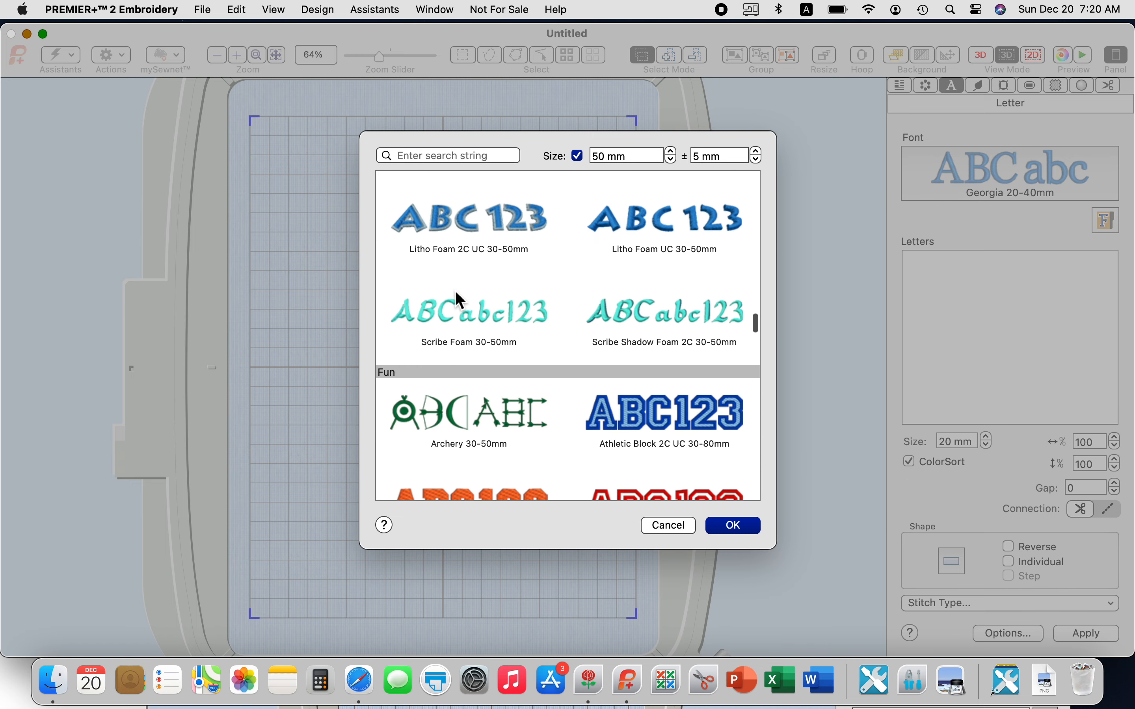
{"action": "scroll", "coordinate": [459, 299], "scroll_direction": "down", "scroll_amount": 7}
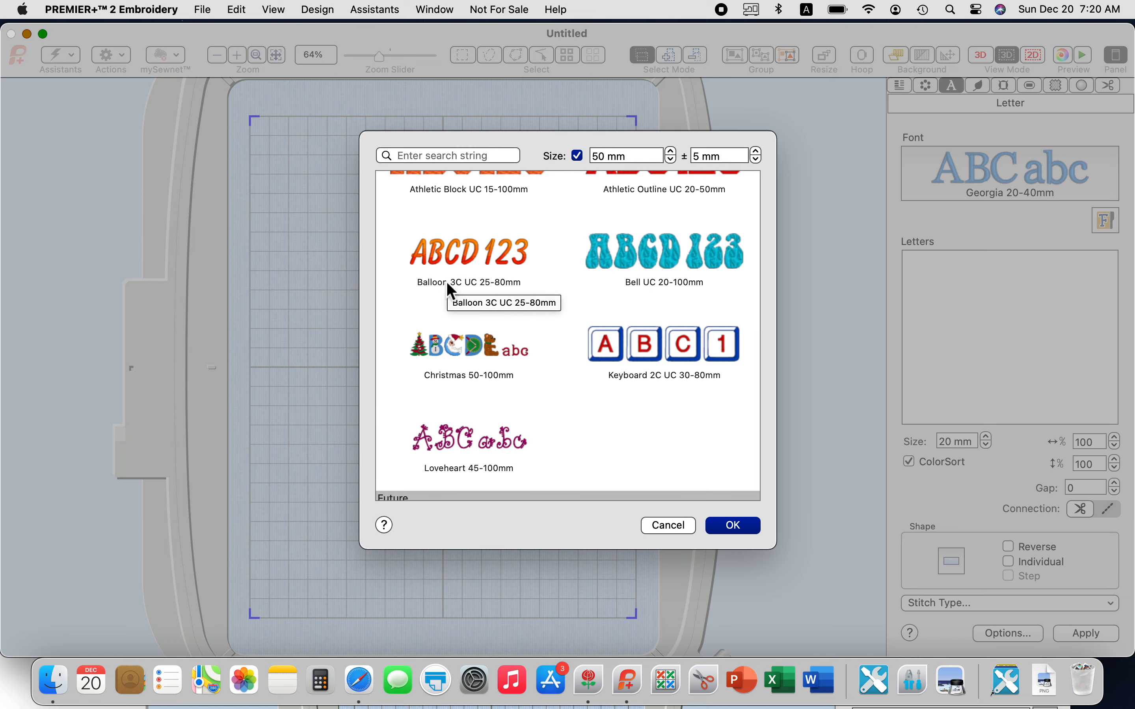
{"action": "scroll", "coordinate": [448, 288], "scroll_direction": "down", "scroll_amount": 3}
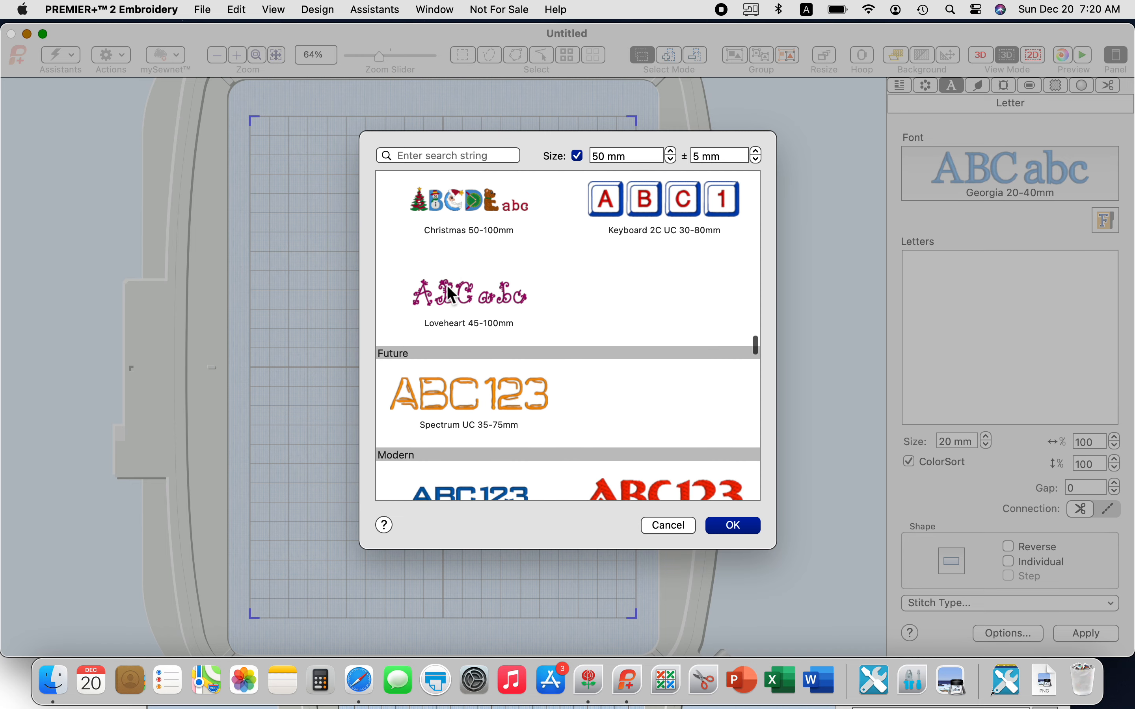
{"action": "scroll", "coordinate": [450, 294], "scroll_direction": "down", "scroll_amount": 5}
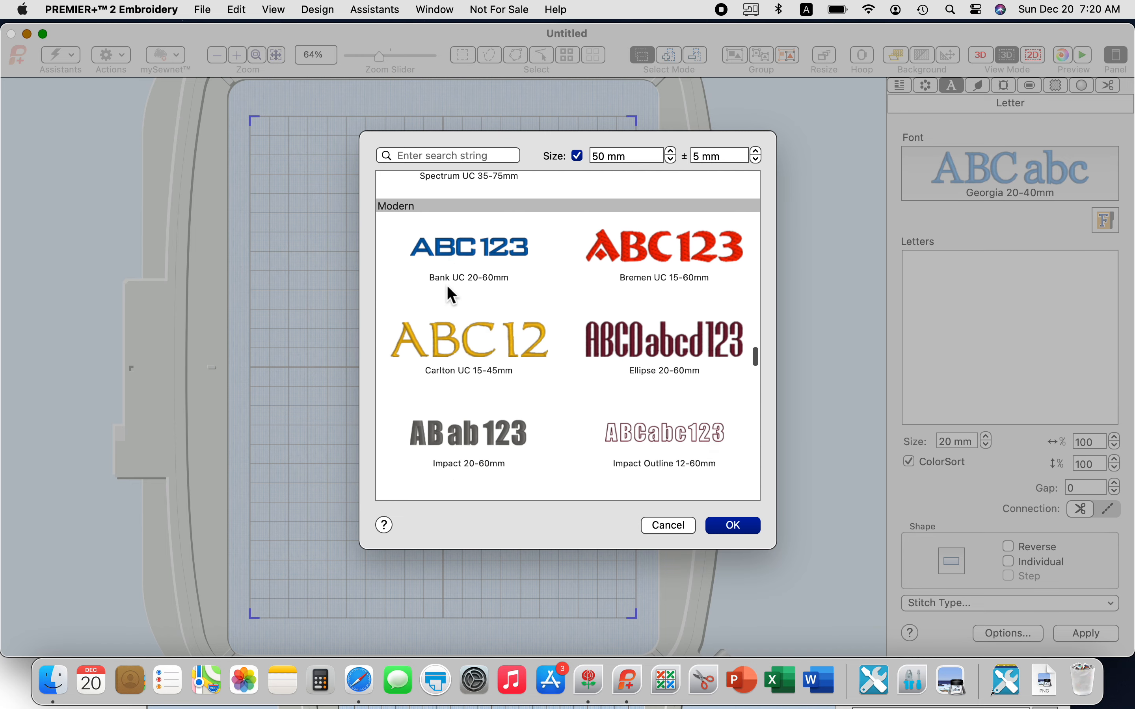
{"action": "scroll", "coordinate": [448, 287], "scroll_direction": "down", "scroll_amount": 2}
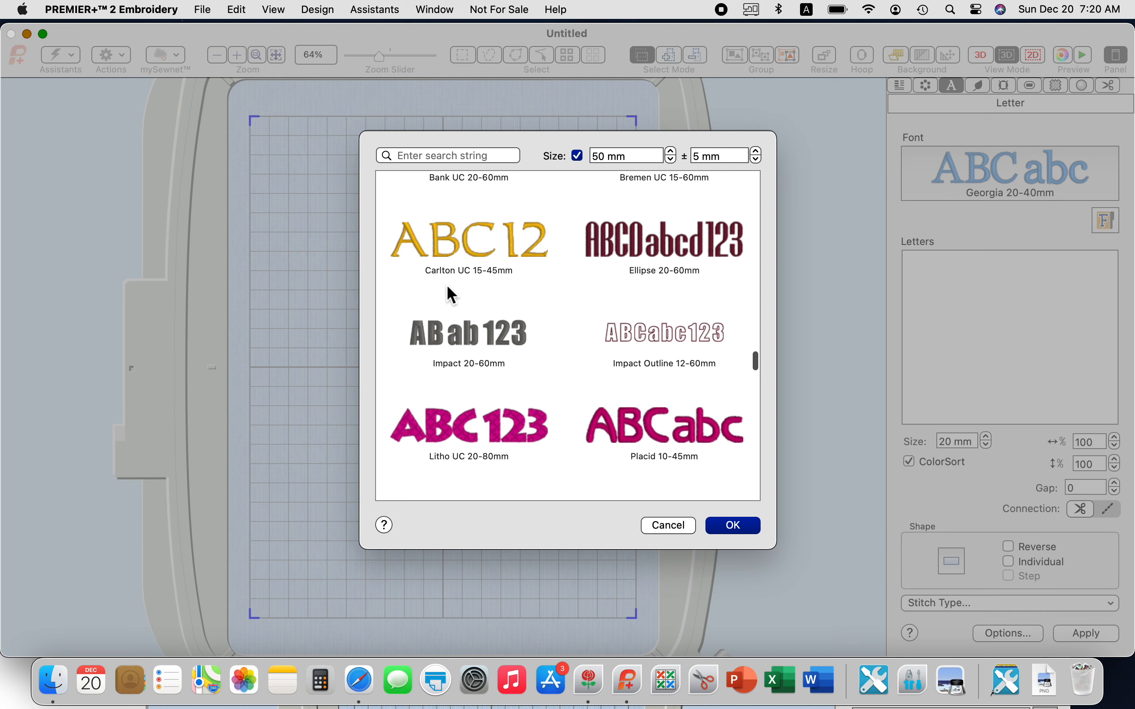
{"action": "scroll", "coordinate": [448, 288], "scroll_direction": "down", "scroll_amount": 3}
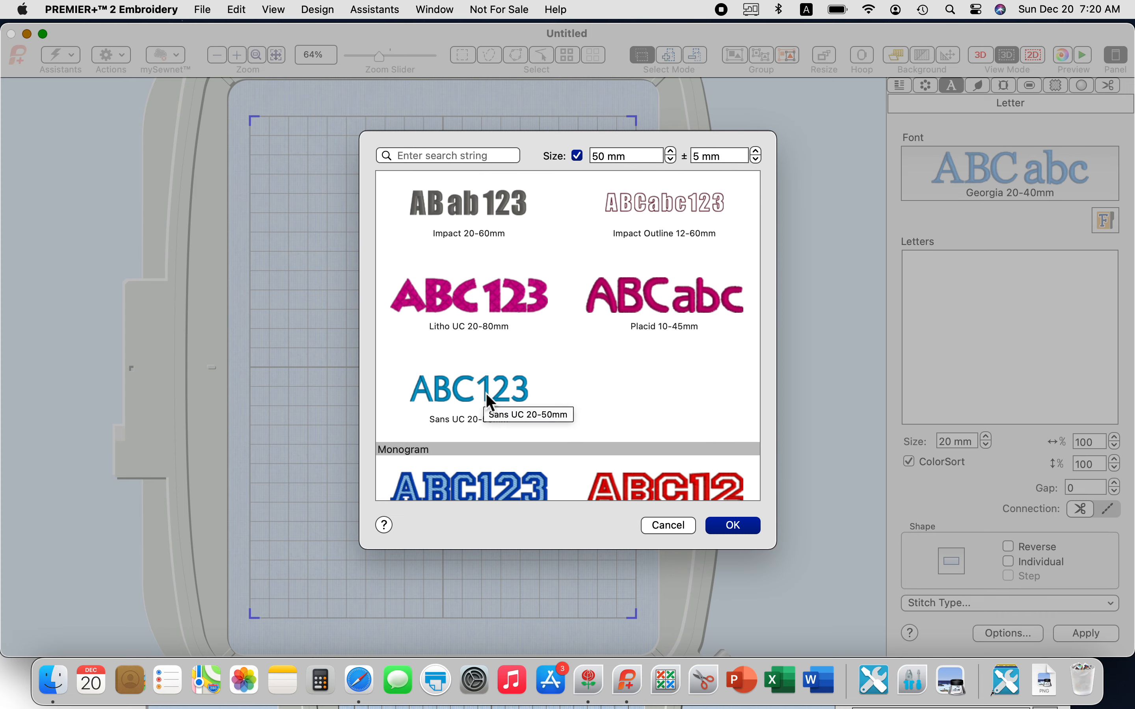
{"action": "scroll", "coordinate": [488, 399], "scroll_direction": "down", "scroll_amount": 8}
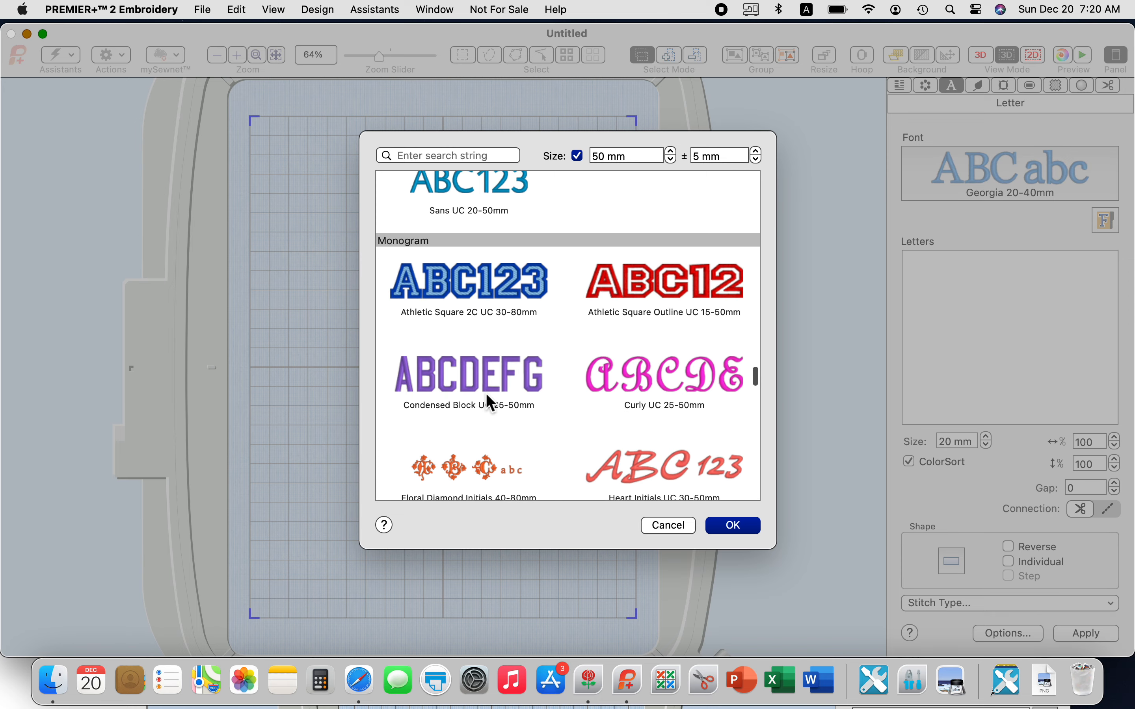
{"action": "scroll", "coordinate": [487, 397], "scroll_direction": "down", "scroll_amount": 9}
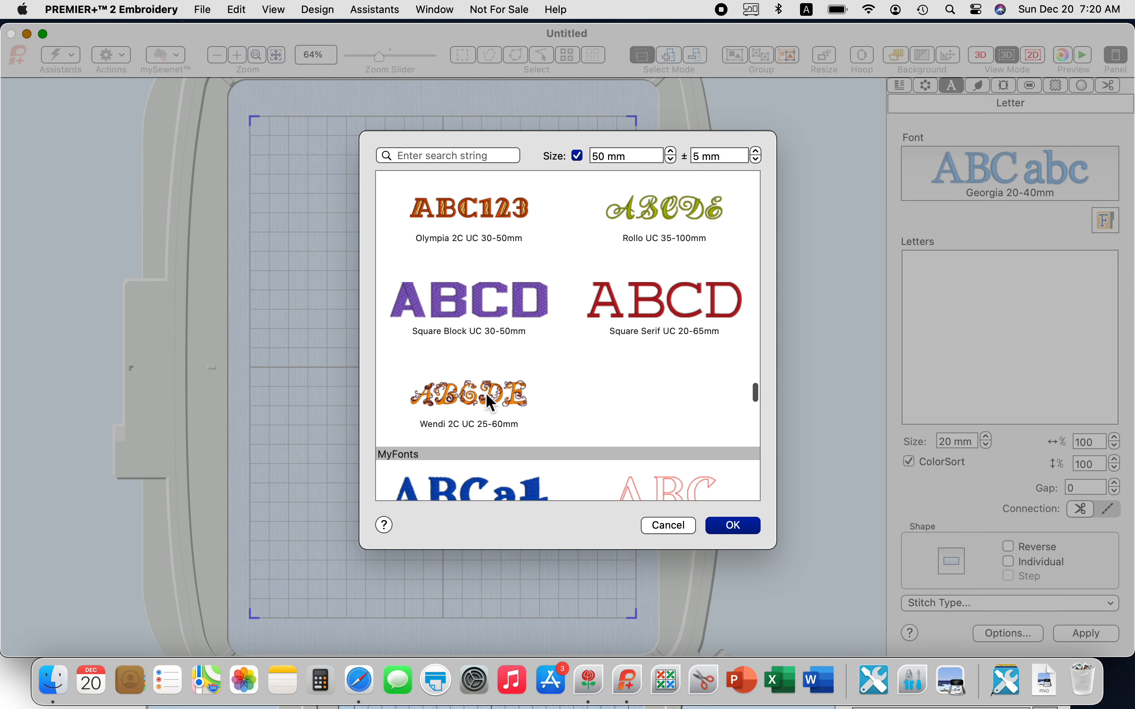
{"action": "scroll", "coordinate": [487, 398], "scroll_direction": "down", "scroll_amount": 3}
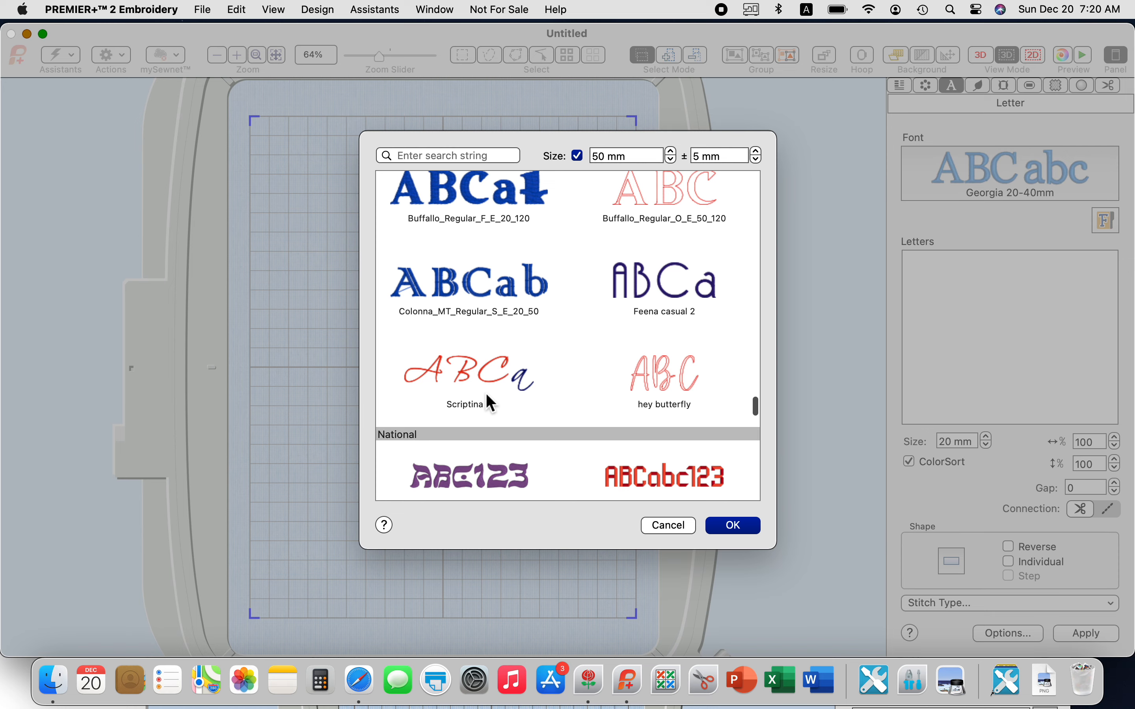
{"action": "scroll", "coordinate": [487, 399], "scroll_direction": "down", "scroll_amount": 10}
{"action": "scroll", "coordinate": [486, 393], "scroll_direction": "down", "scroll_amount": 4}
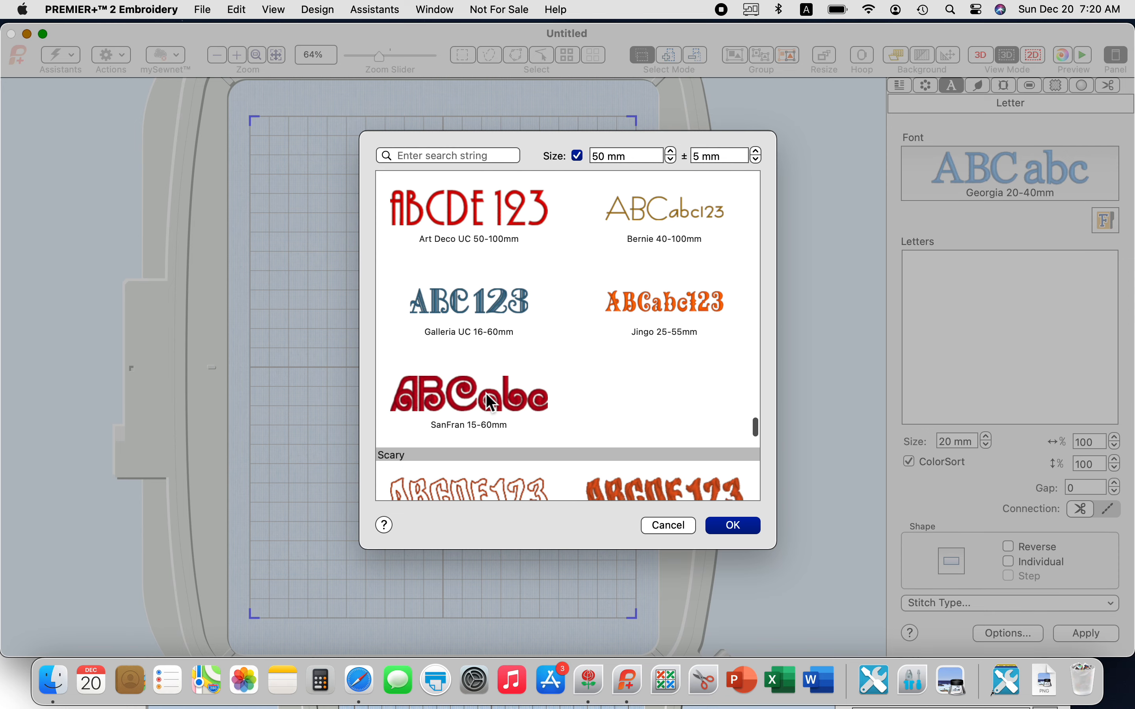
{"action": "scroll", "coordinate": [487, 395], "scroll_direction": "down", "scroll_amount": 8}
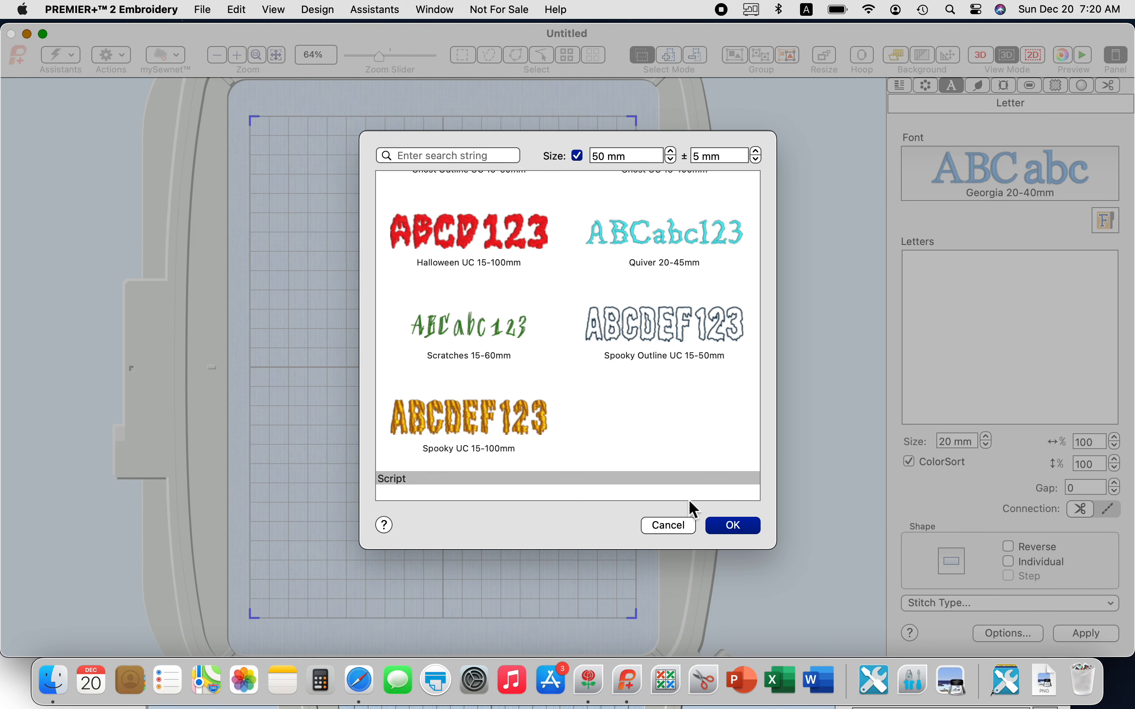
{"action": "left_click", "coordinate": [734, 525]}
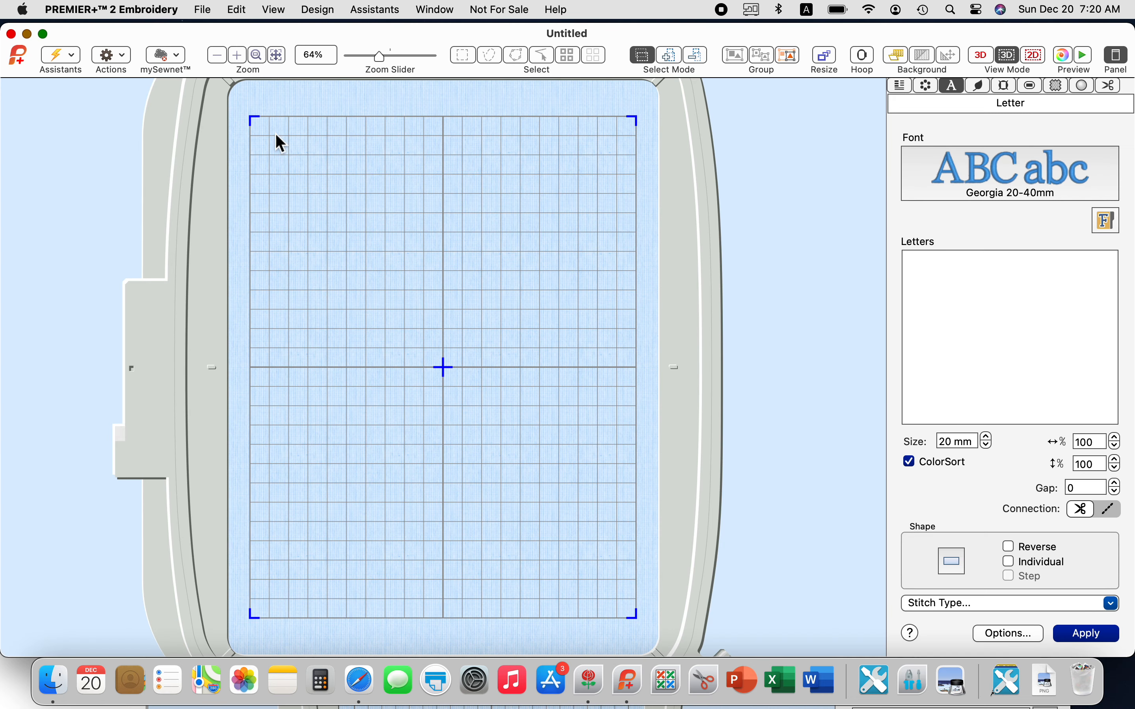
- Close the untitled embroidery window, switch to PREMIER+ 2 Create and move its window fully into view
{"action": "left_click", "coordinate": [12, 34]}
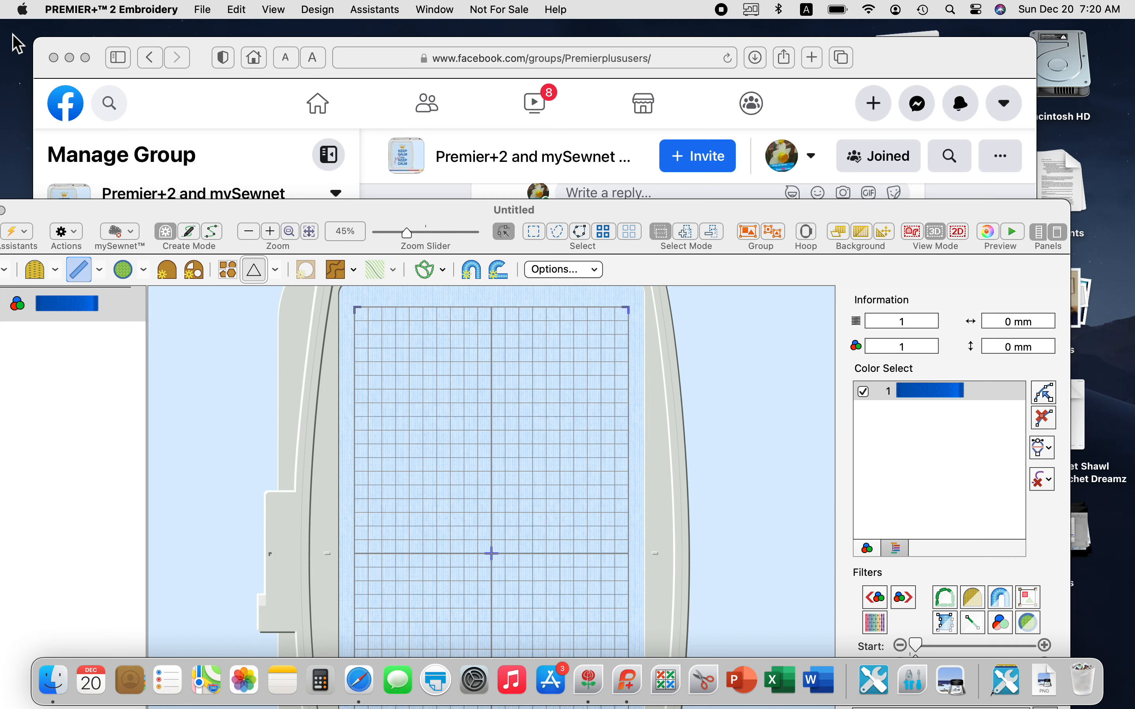
{"action": "left_click_drag", "start_coordinate": [241, 204], "coordinate": [296, 36]}
{"action": "left_click", "coordinate": [107, 10]}
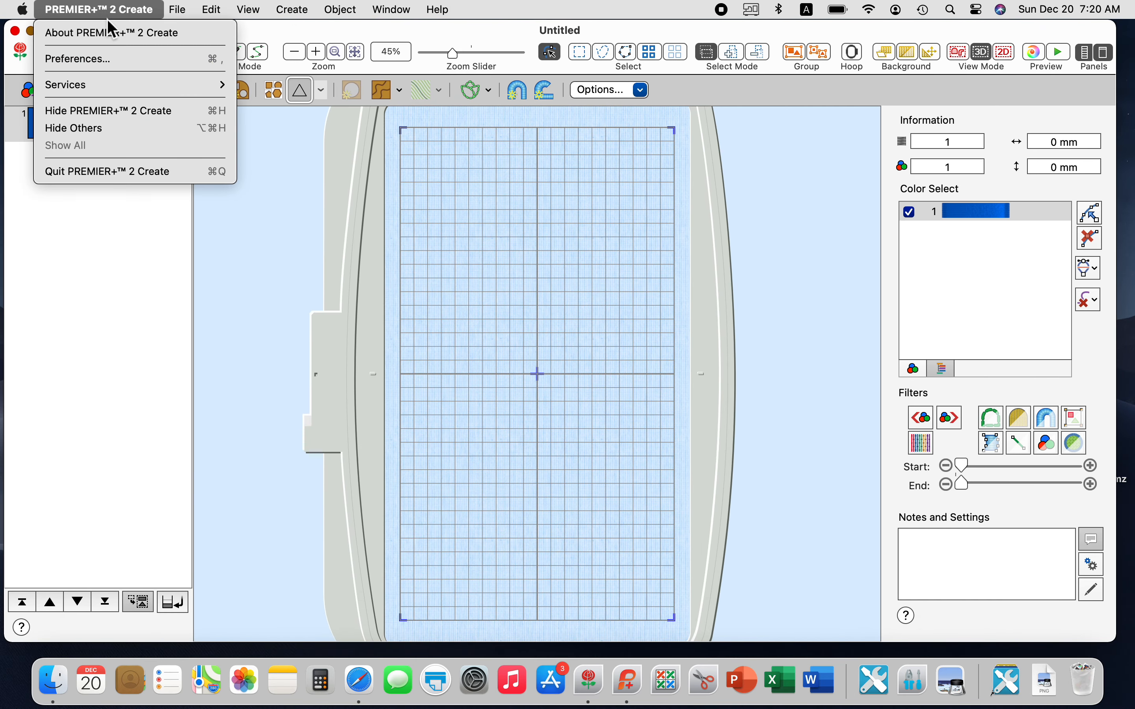
{"action": "left_click", "coordinate": [175, 324]}
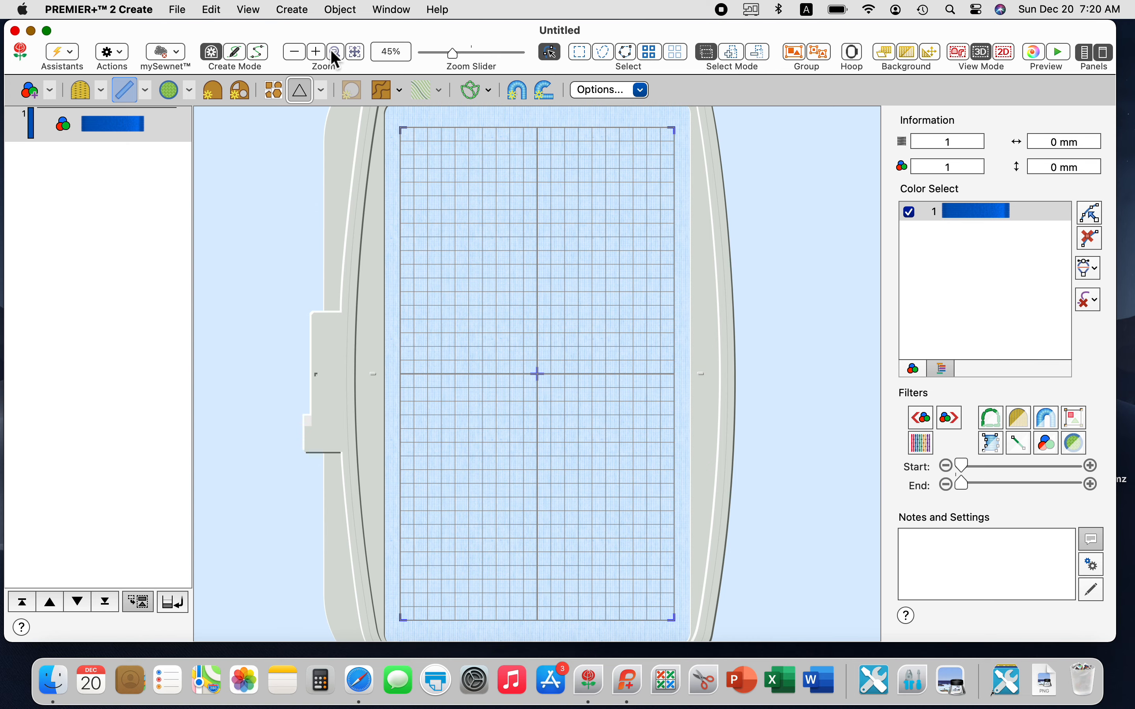
- Change the hoop to the 120mm x 120mm Designer Splendid Square Hoop from My Hoops
{"action": "left_click", "coordinate": [854, 53]}
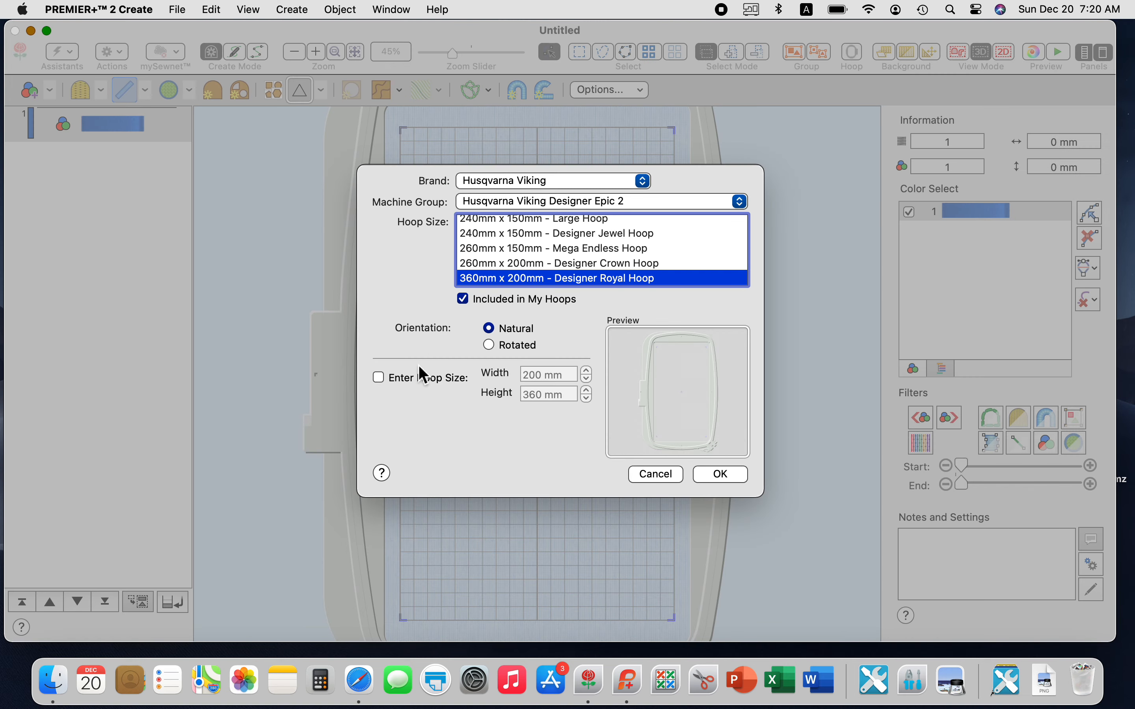
{"action": "scroll", "coordinate": [528, 274], "scroll_direction": "up", "scroll_amount": 4}
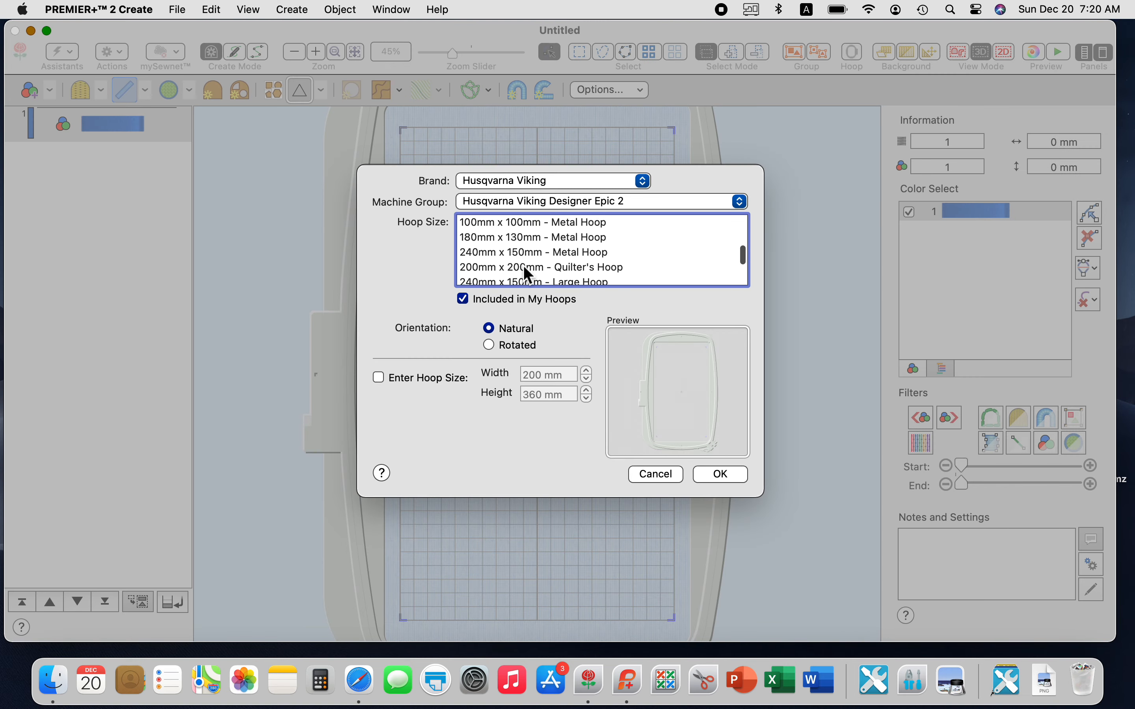
{"action": "scroll", "coordinate": [527, 274], "scroll_direction": "down", "scroll_amount": 1}
{"action": "scroll", "coordinate": [527, 274], "scroll_direction": "down", "scroll_amount": 1}
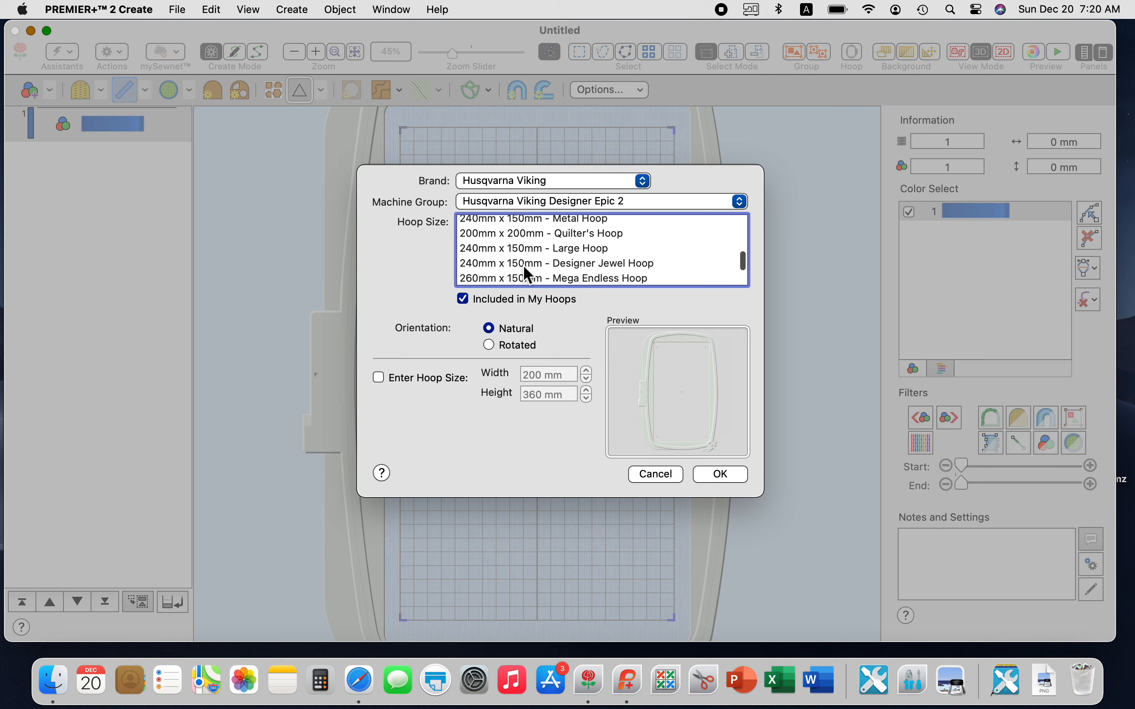
{"action": "left_click", "coordinate": [647, 182]}
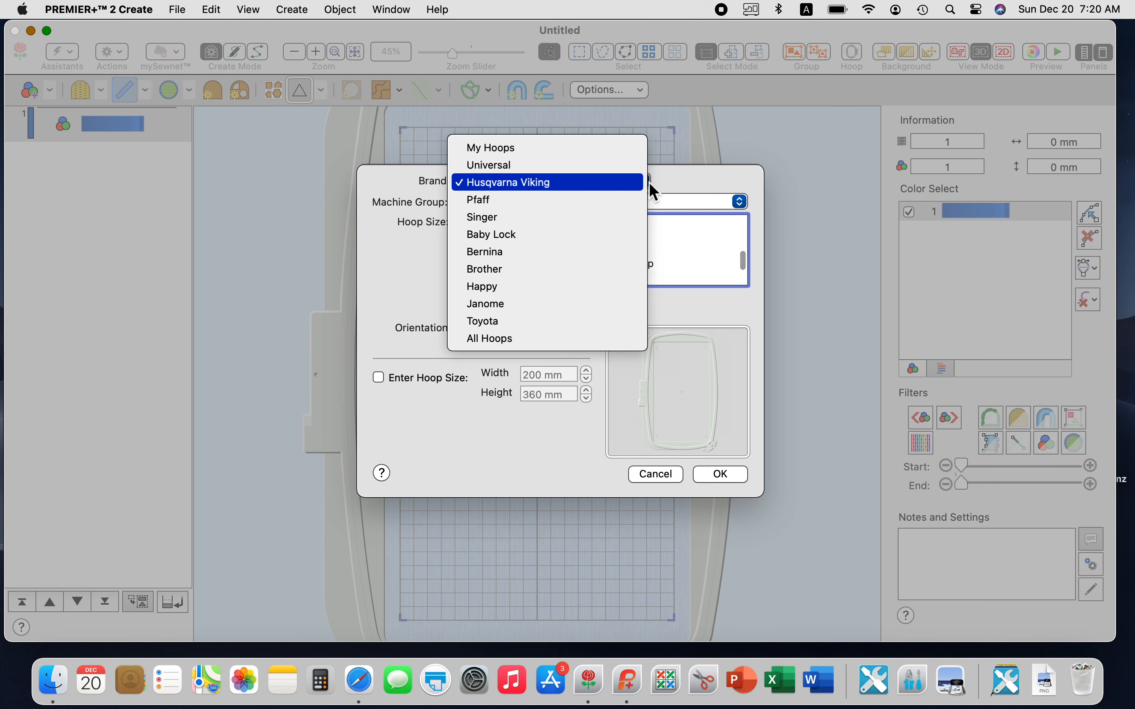
{"action": "left_click", "coordinate": [636, 157]}
{"action": "left_click", "coordinate": [595, 253]}
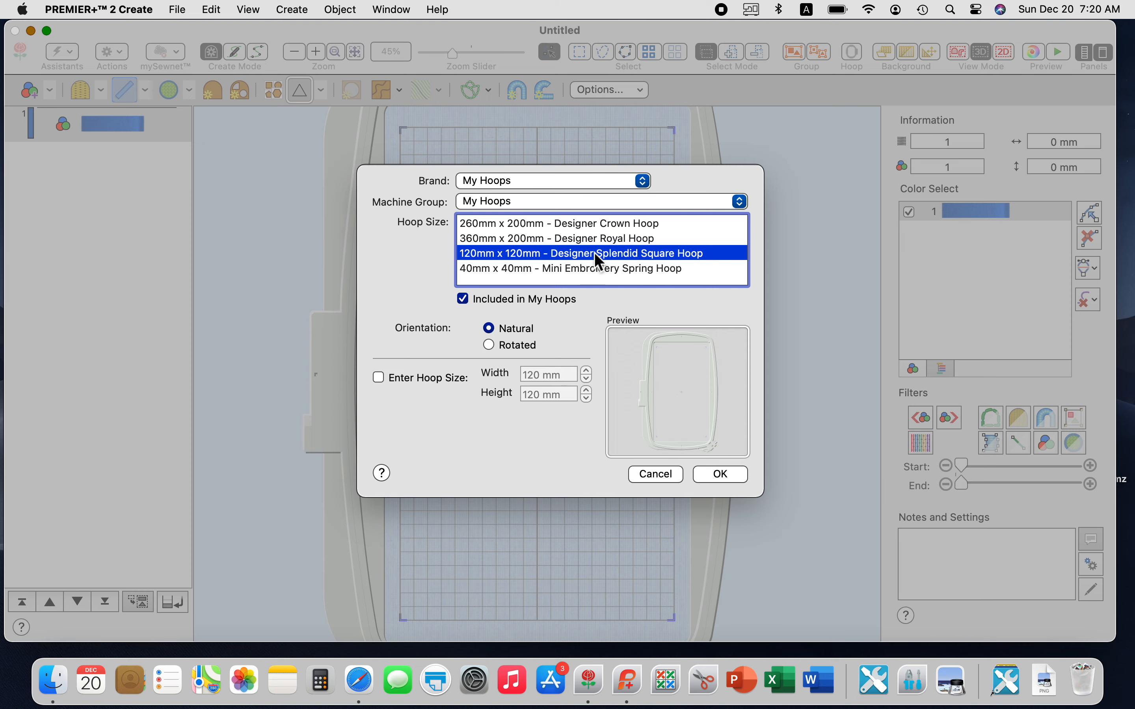
{"action": "left_click", "coordinate": [739, 475]}
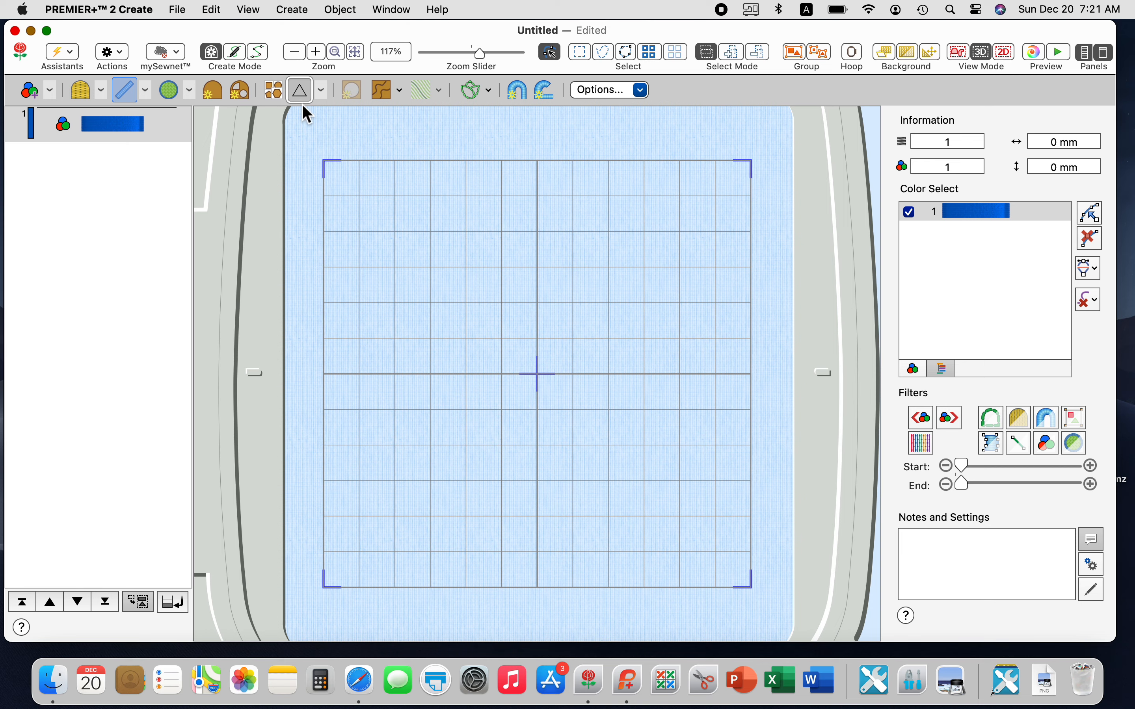
- Choose the triangle, shape 3, from the shape gallery as the shape to create
{"action": "left_click", "coordinate": [323, 93]}
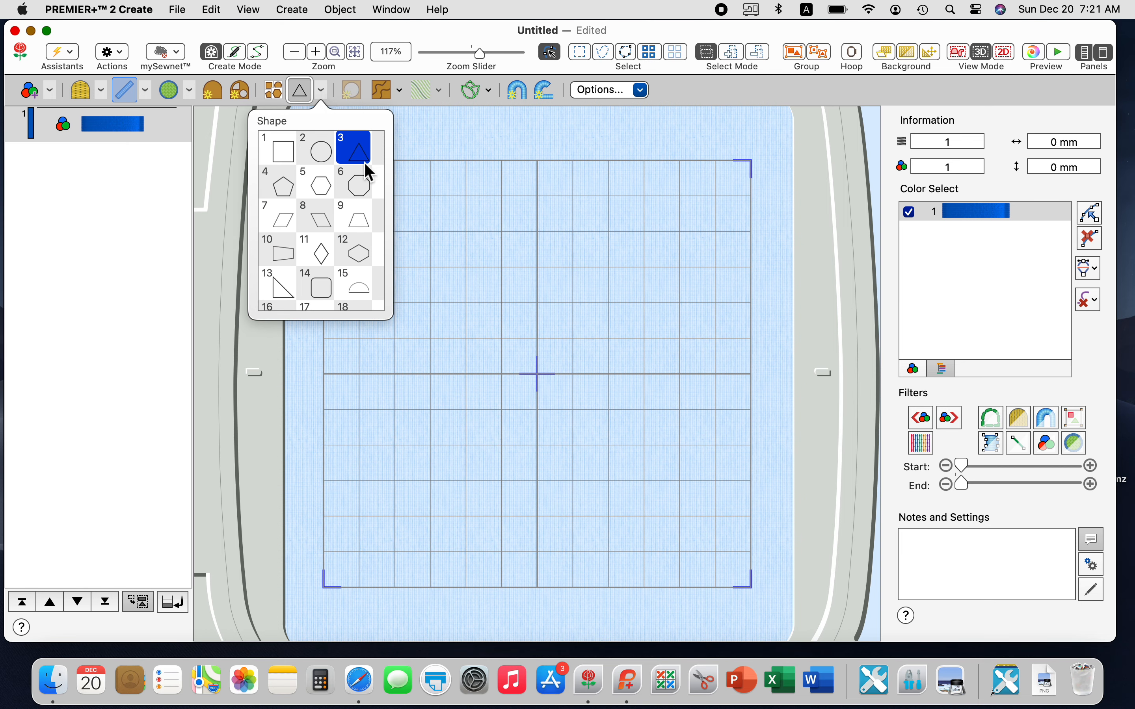
{"action": "scroll", "coordinate": [339, 238], "scroll_direction": "down", "scroll_amount": 3}
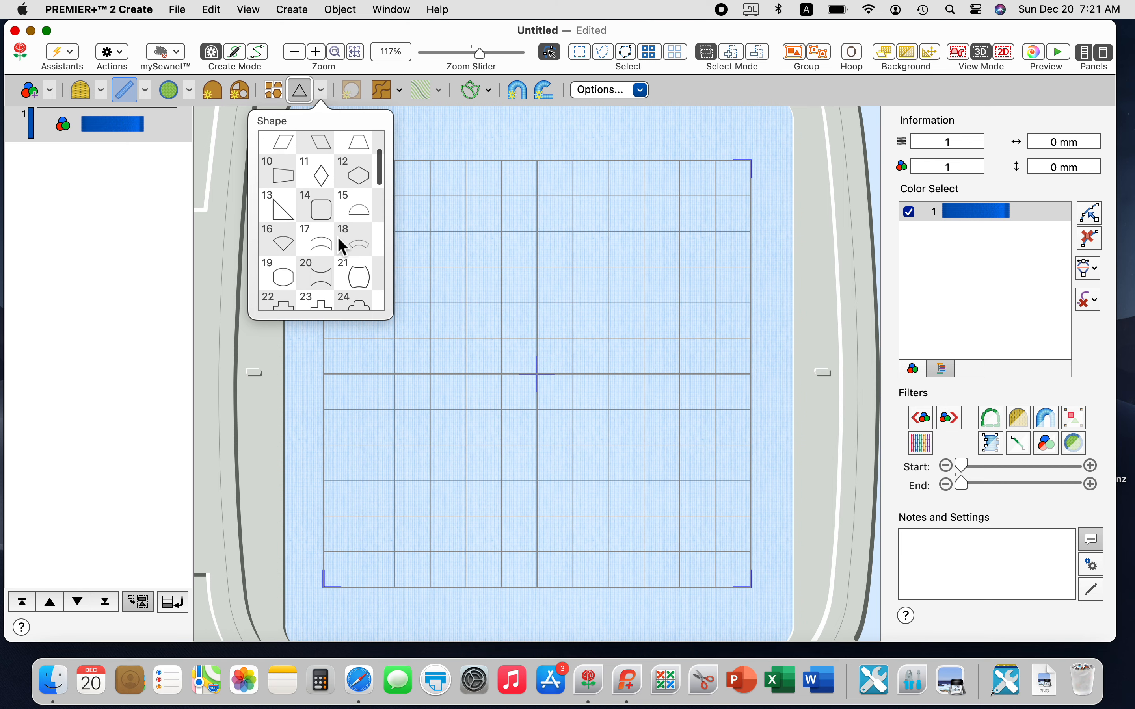
{"action": "scroll", "coordinate": [343, 246], "scroll_direction": "up", "scroll_amount": 4}
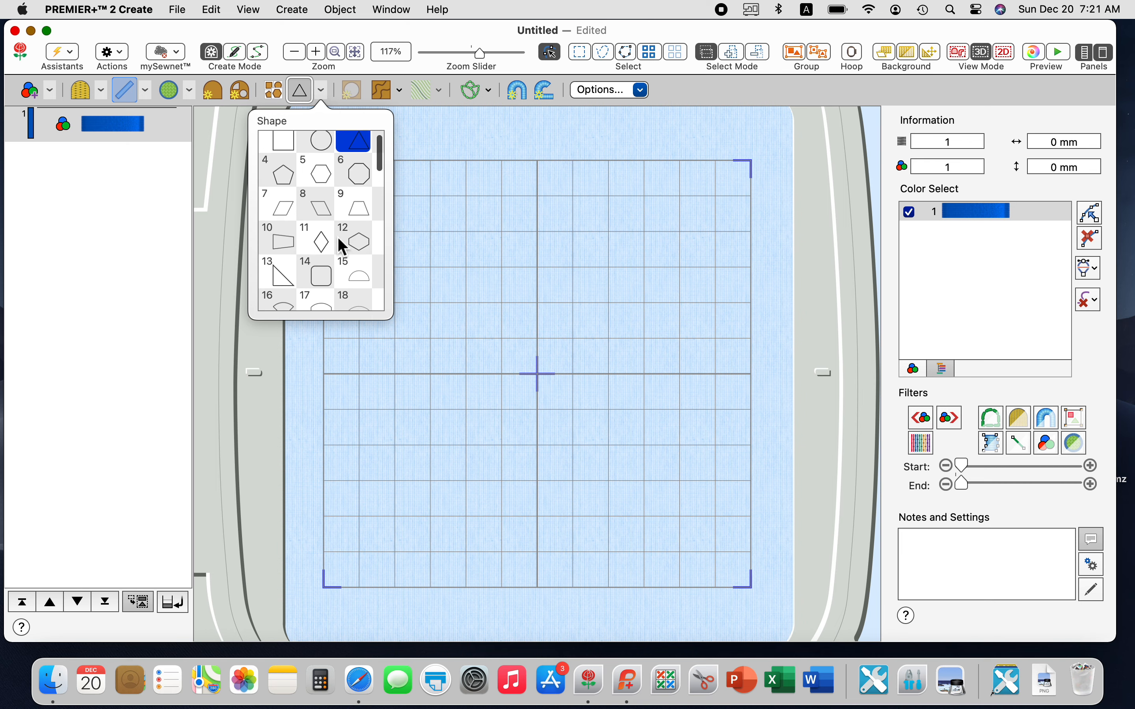
{"action": "scroll", "coordinate": [343, 247], "scroll_direction": "down", "scroll_amount": 6}
{"action": "scroll", "coordinate": [343, 241], "scroll_direction": "up", "scroll_amount": 6}
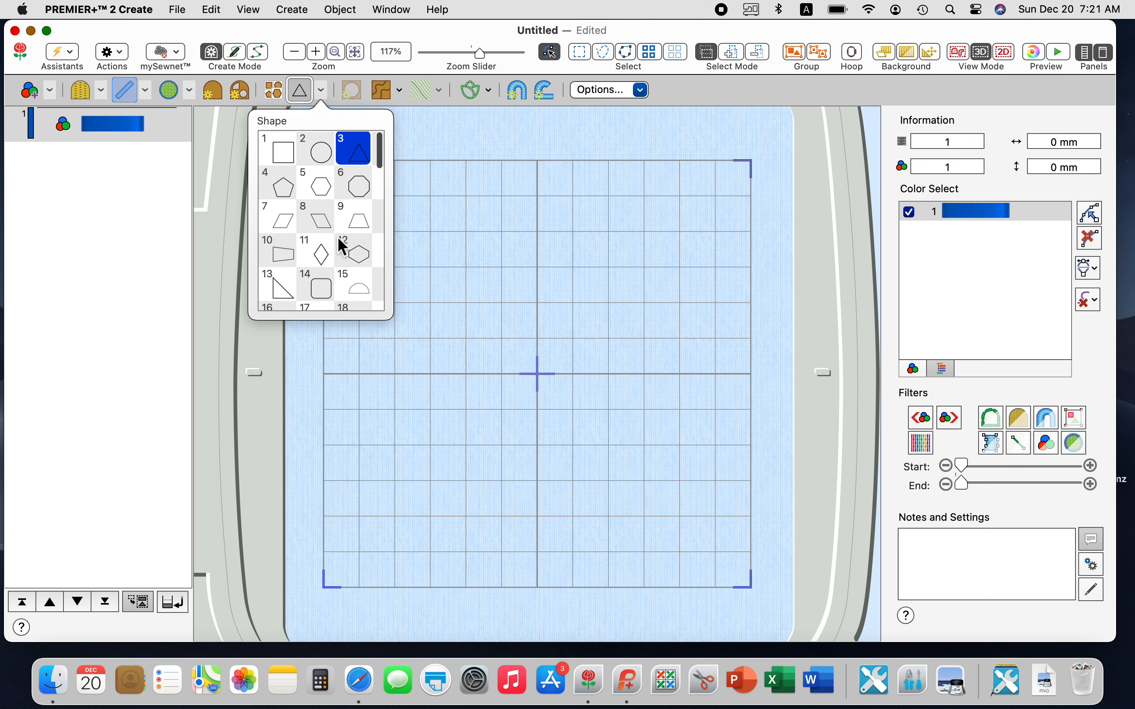
{"action": "left_click", "coordinate": [366, 153]}
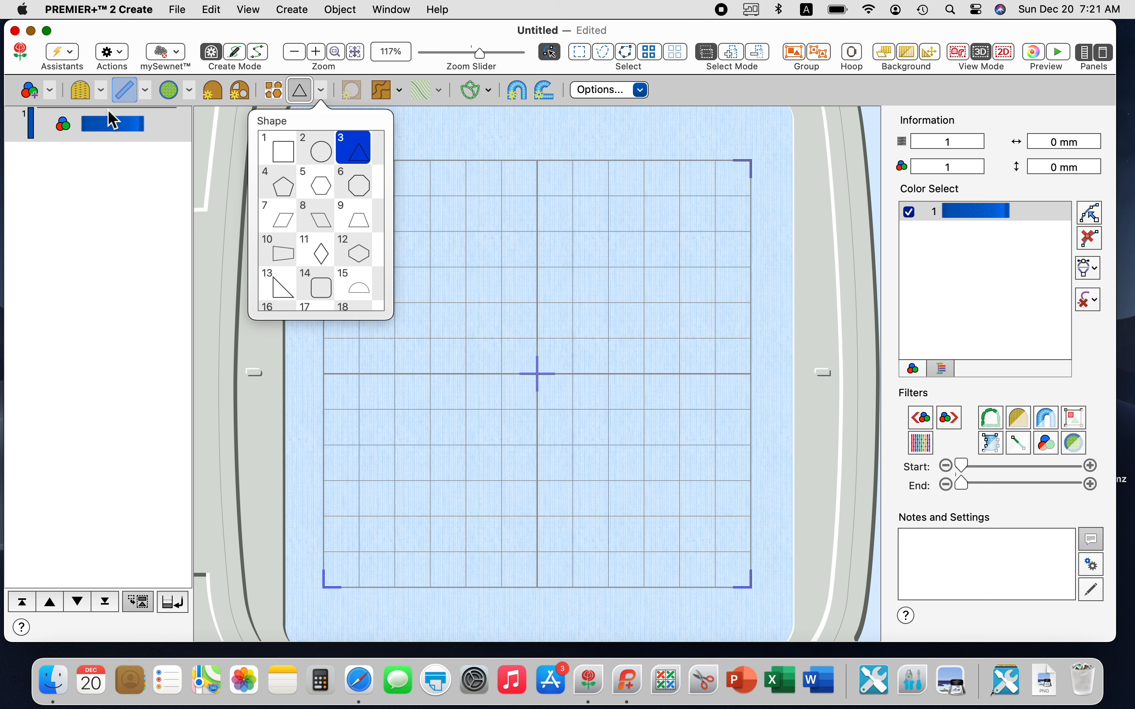
{"action": "left_click", "coordinate": [89, 94]}
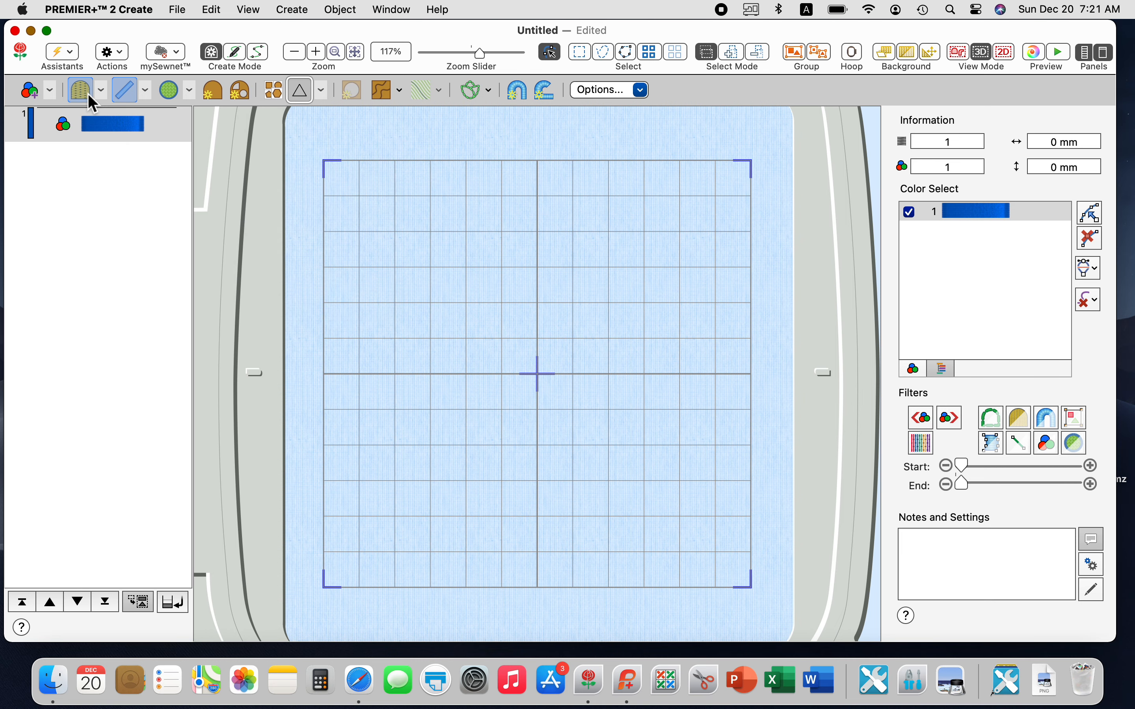
- Look over the available fill types without choosing one, and choose Satin Line as the line type
{"action": "left_click", "coordinate": [102, 92]}
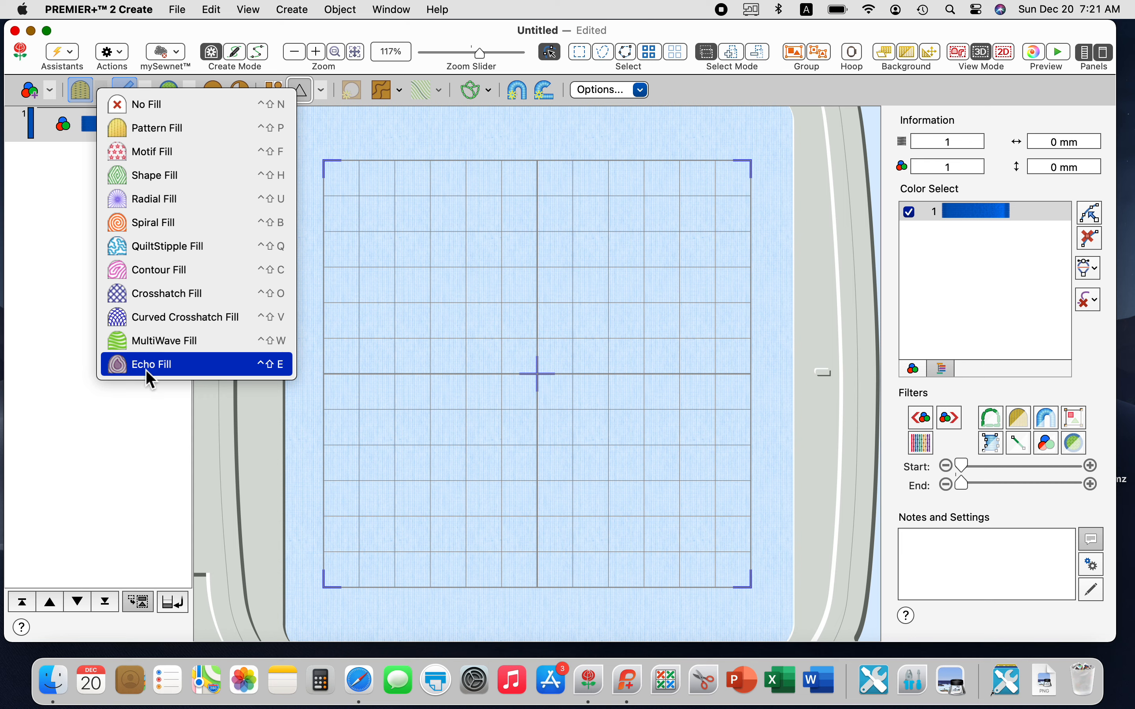
{"action": "left_click", "coordinate": [77, 278]}
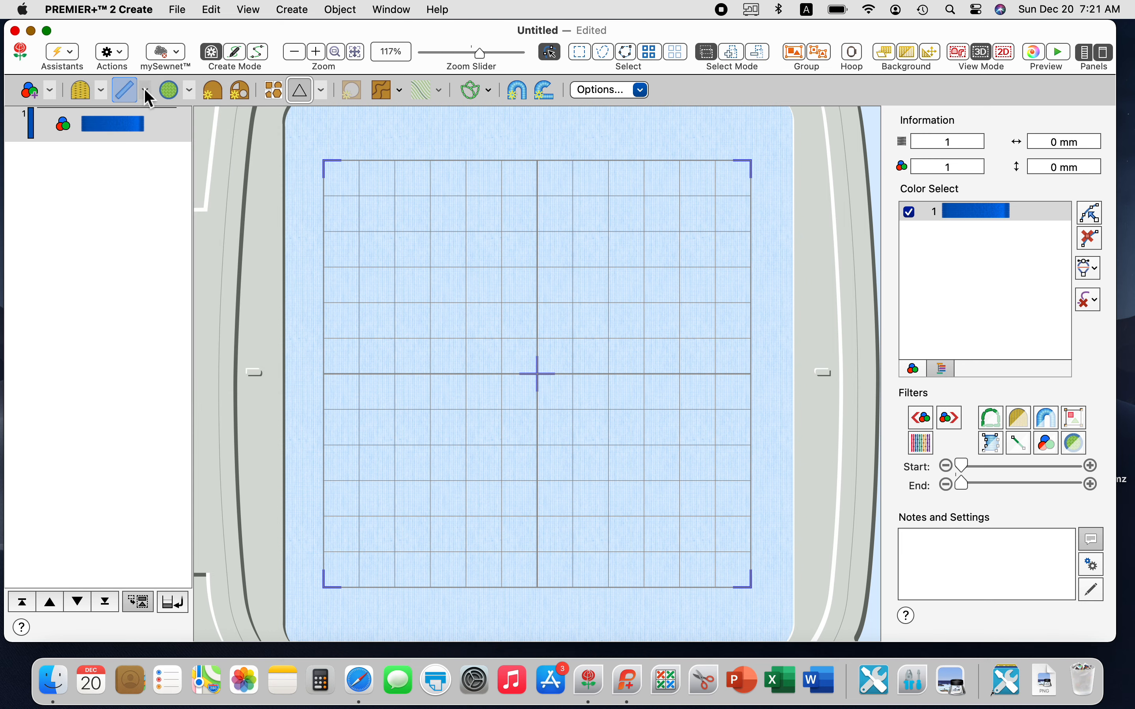
{"action": "left_click", "coordinate": [145, 89]}
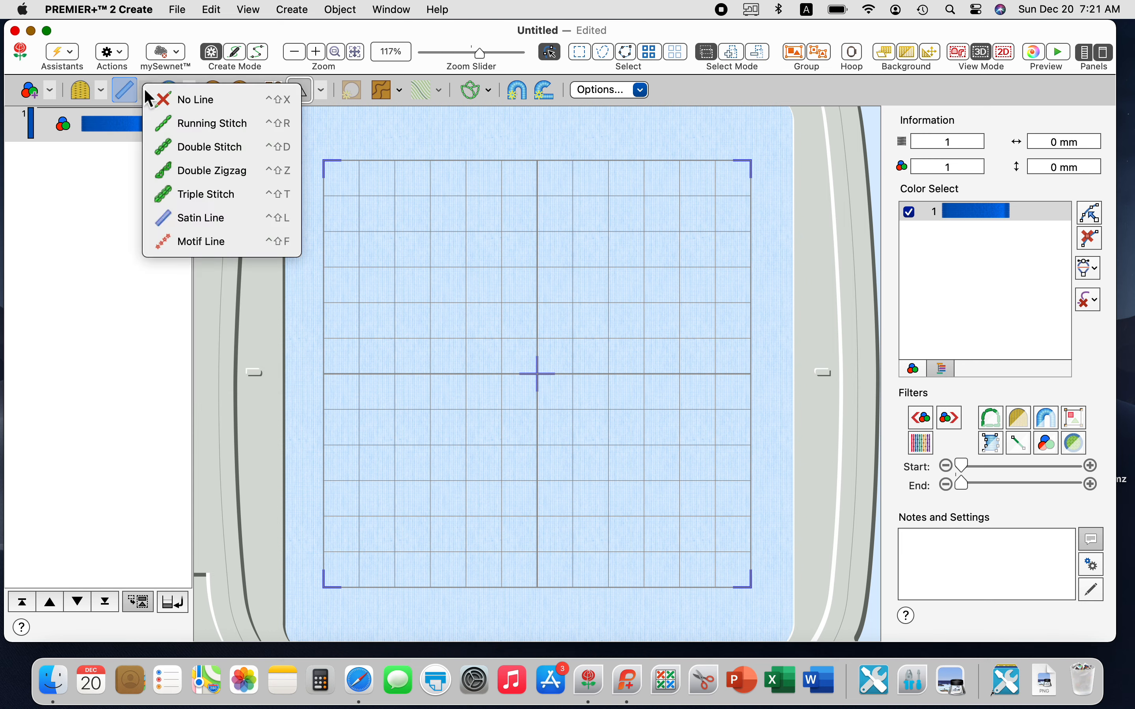
{"action": "left_click", "coordinate": [236, 217]}
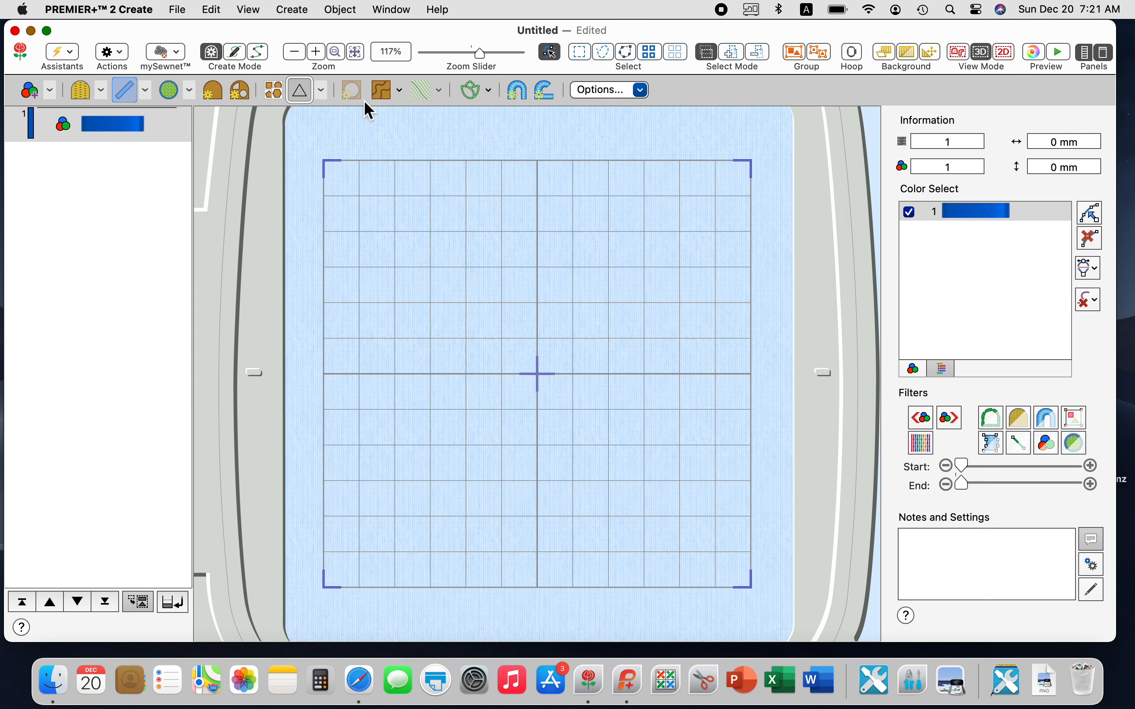
- Review the Satin Line properties and accept them with a width of 4 mm and a density of 4
{"action": "left_click", "coordinate": [618, 93]}
{"action": "left_click", "coordinate": [620, 111]}
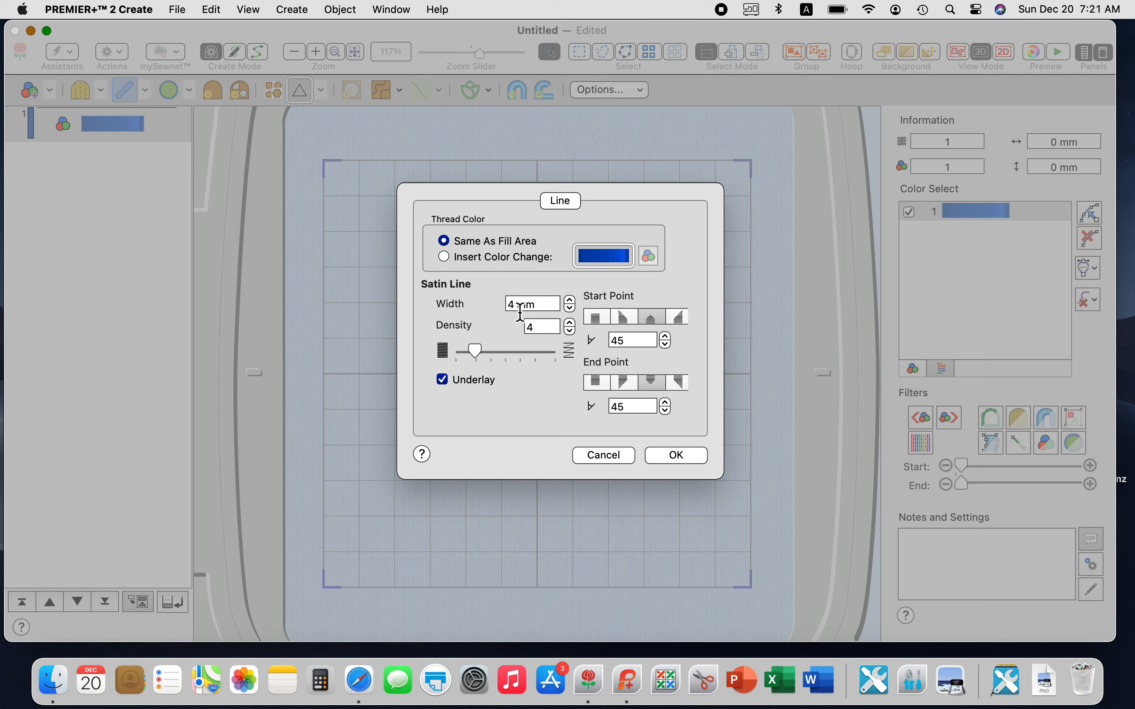
{"action": "mouse_move", "coordinate": [519, 308]}
{"action": "left_click", "coordinate": [675, 459]}
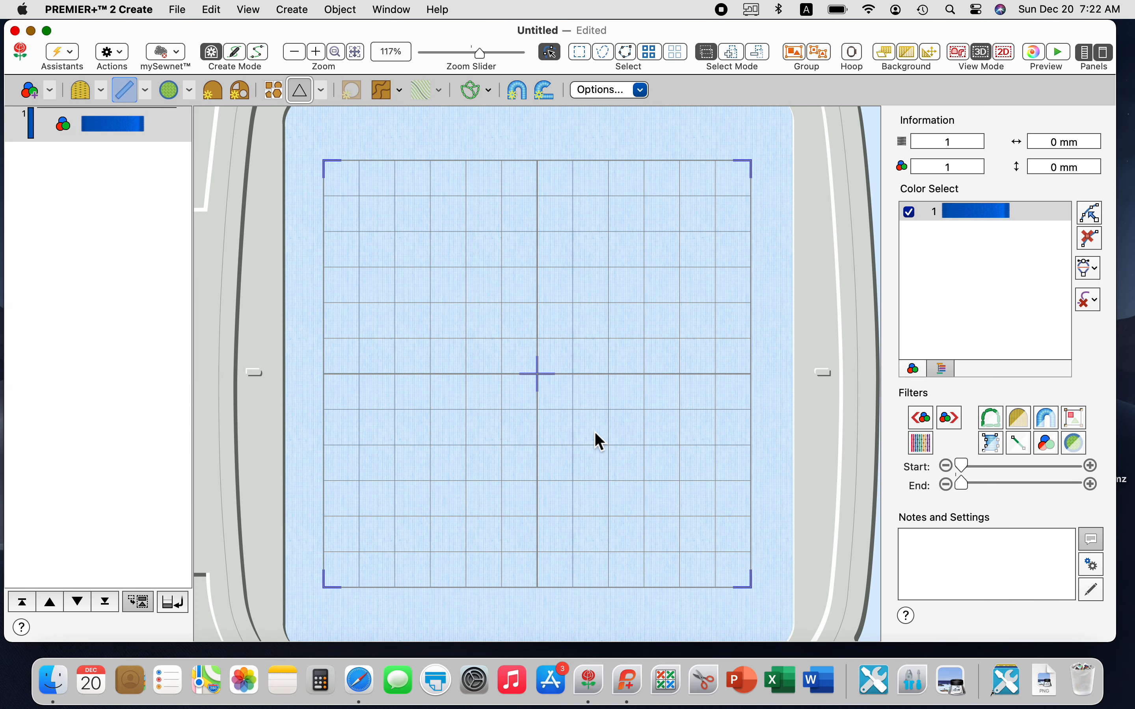
- Create the satin triangle and enlarge it about the hoop centre to about 114 x 96 mm
{"action": "left_click", "coordinate": [272, 93]}
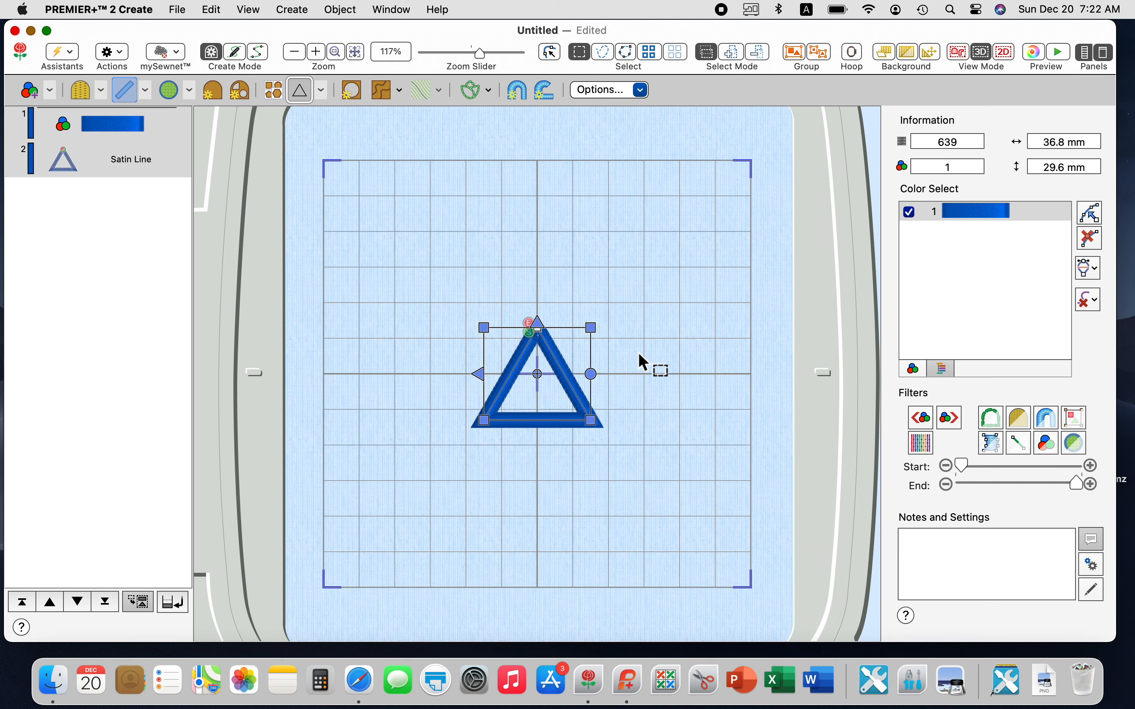
{"action": "left_click_drag", "start_coordinate": [591, 327], "coordinate": [718, 203]}
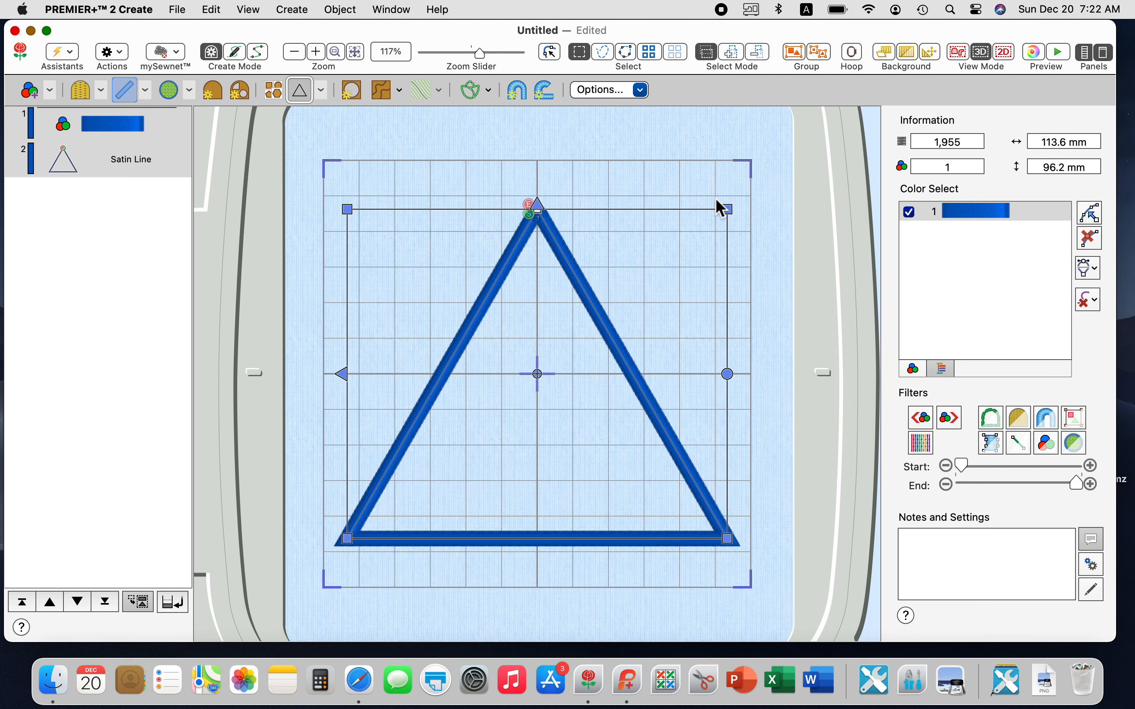
{"action": "left_click", "coordinate": [673, 185]}
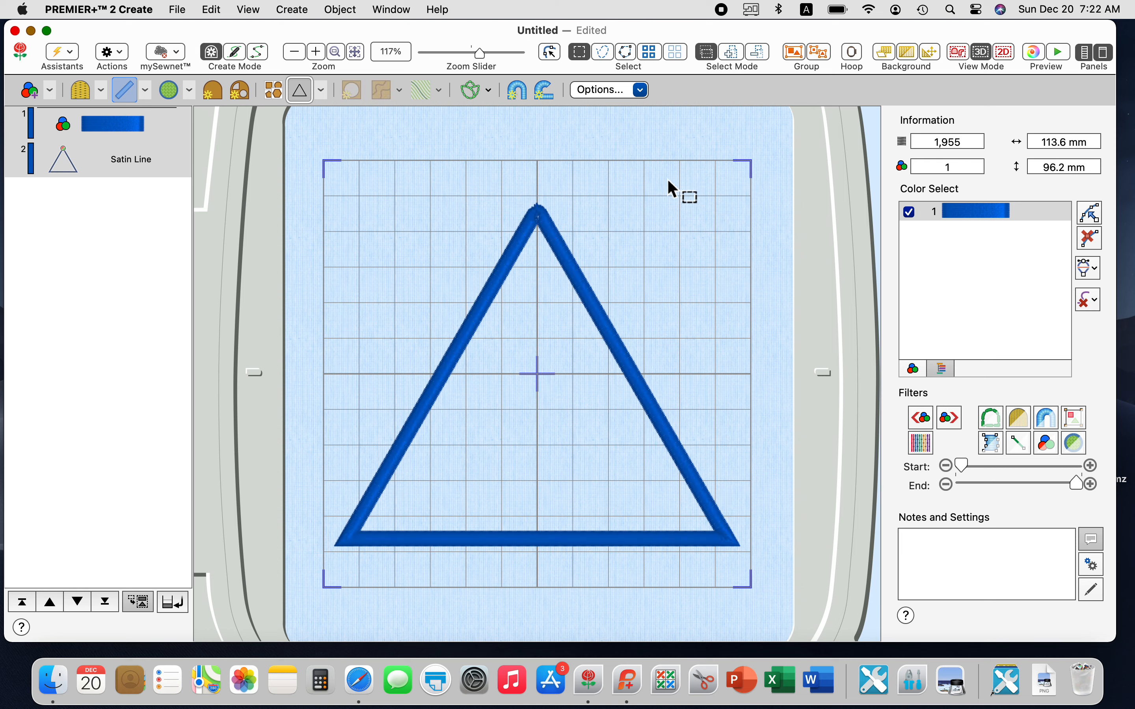
- Try resizing the triangle from its corner to about 103 x 82 mm, then undo the resize and deselect the triangle
{"action": "left_click", "coordinate": [558, 249]}
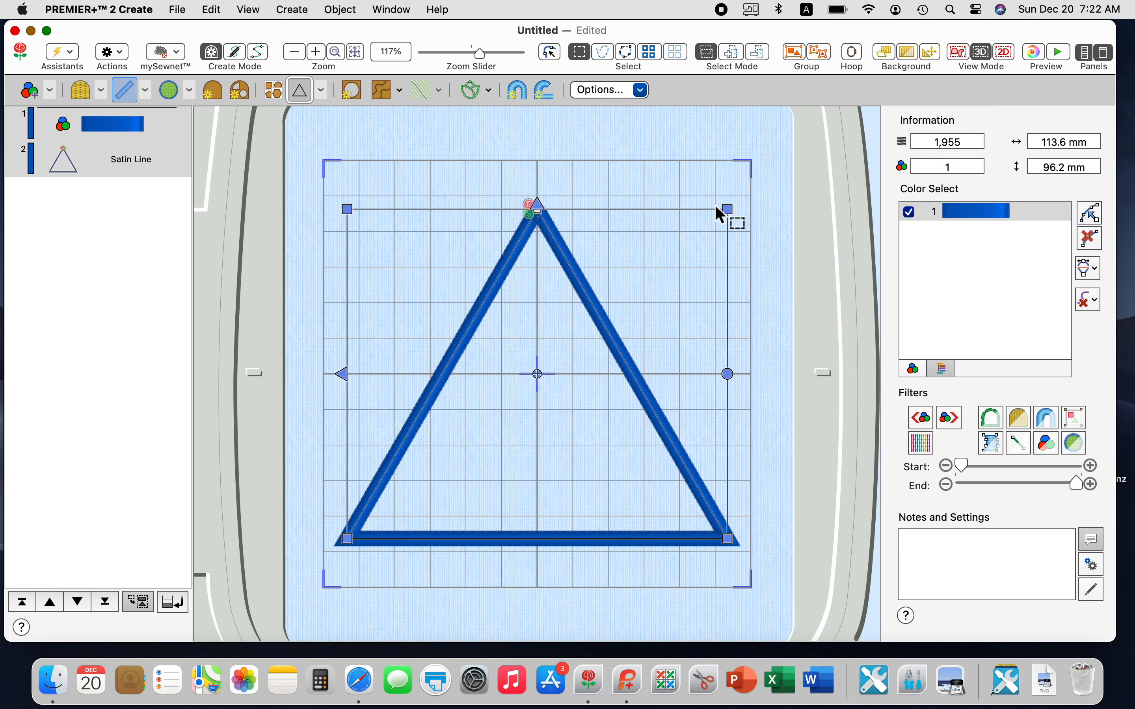
{"action": "left_click_drag", "start_coordinate": [727, 208], "coordinate": [688, 260]}
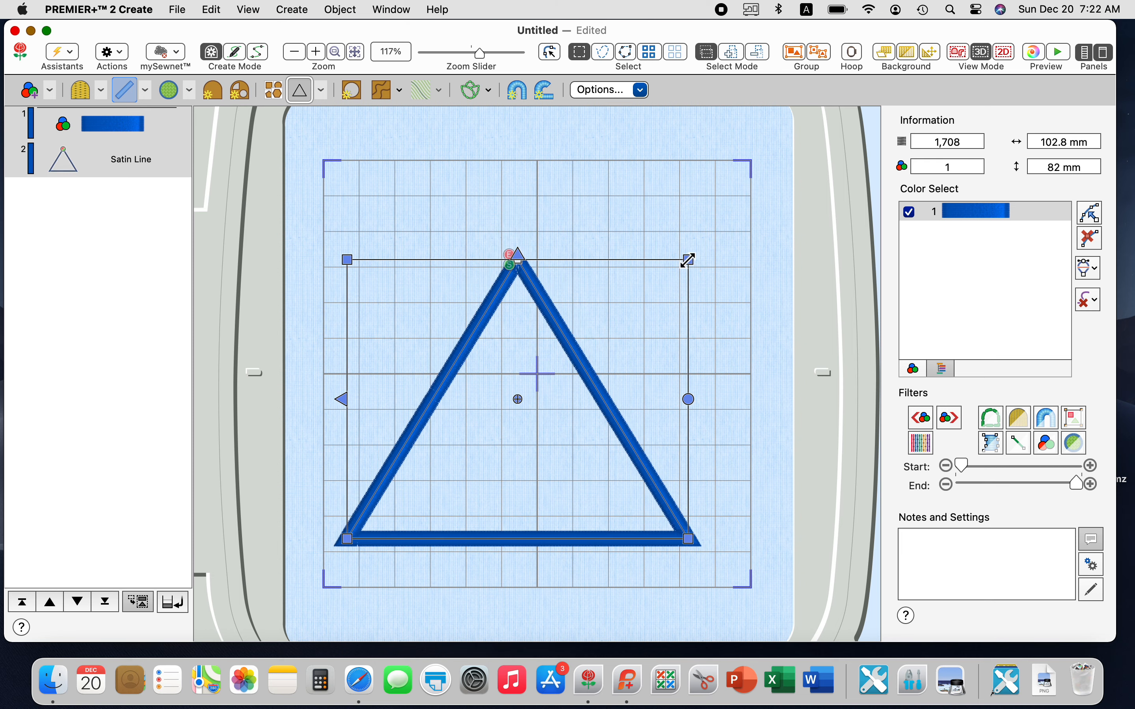
{"action": "key", "text": "super+z"}
{"action": "key", "text": "super+z"}
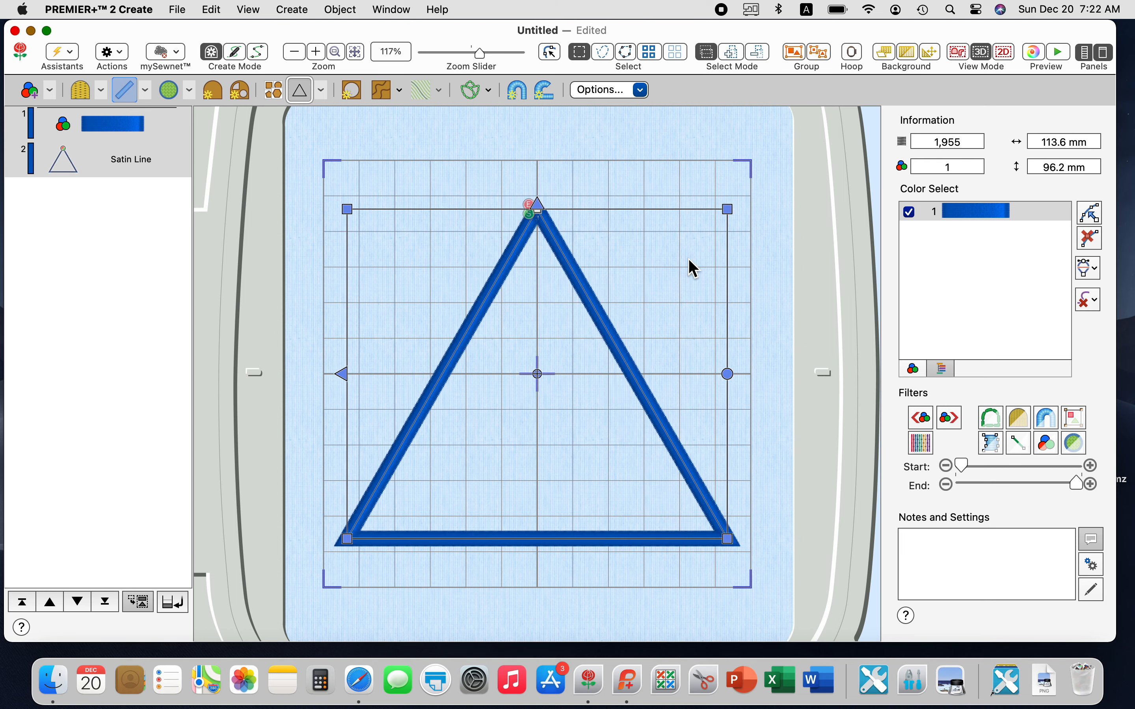
{"action": "left_click", "coordinate": [388, 175]}
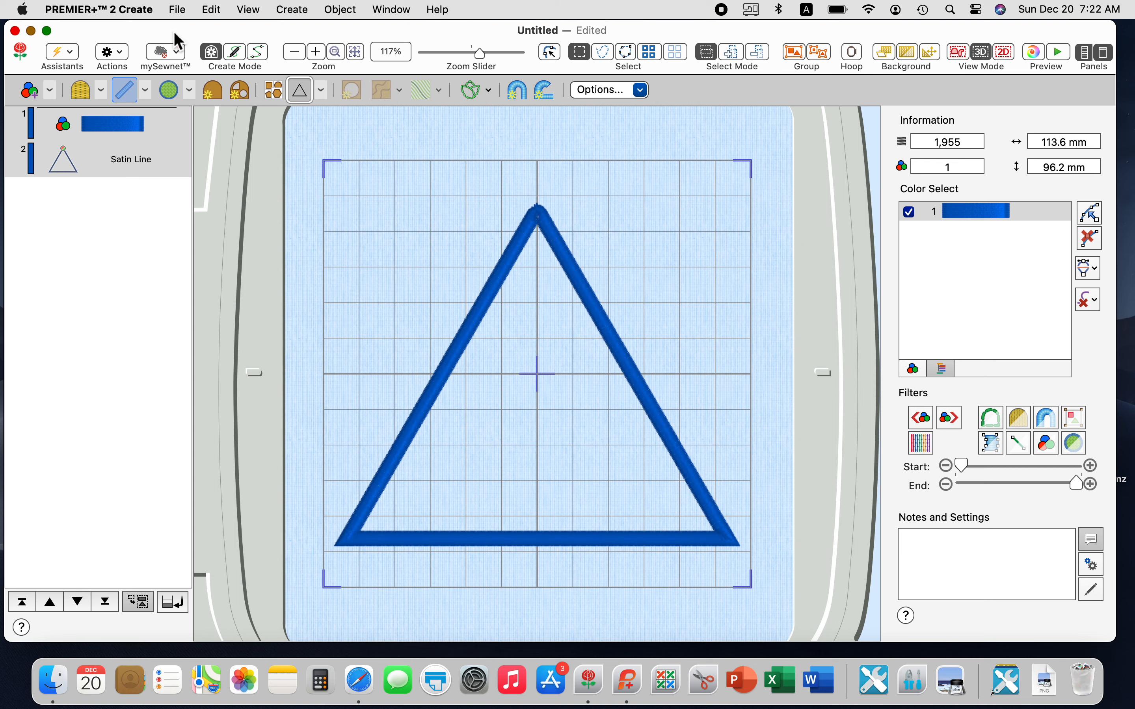
- Start inserting lettering, search the fonts for "carlton" and select Carlton UC 15-45mm
{"action": "left_click", "coordinate": [213, 10]}
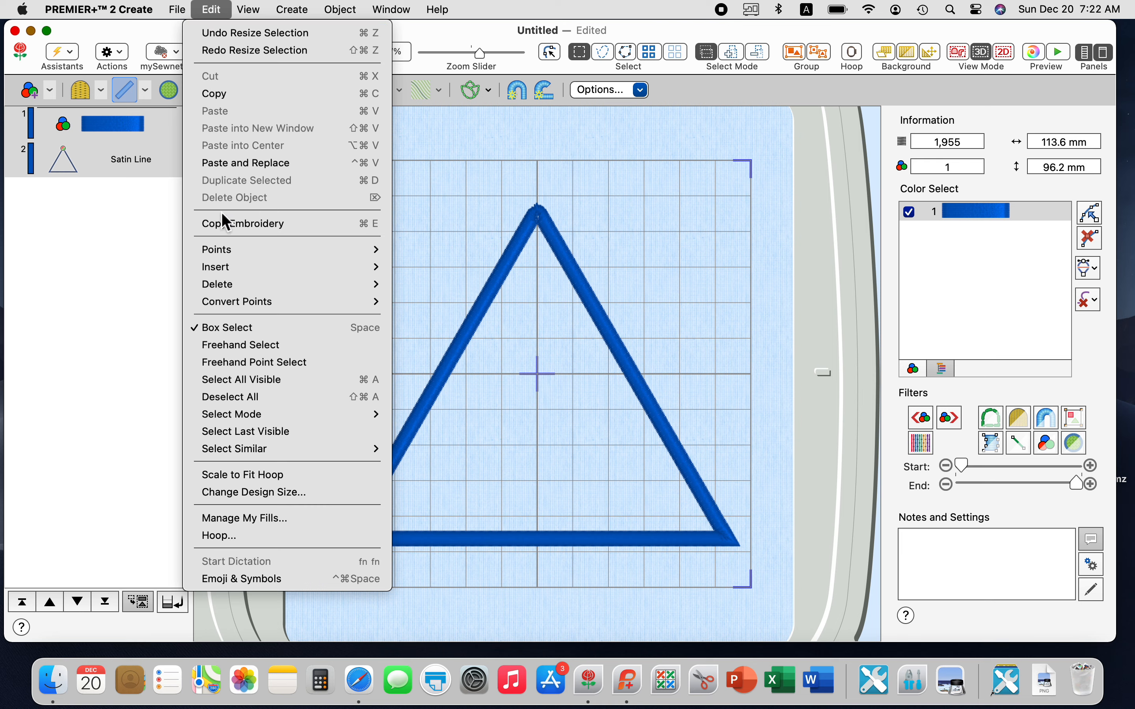
{"action": "mouse_move", "coordinate": [223, 267]}
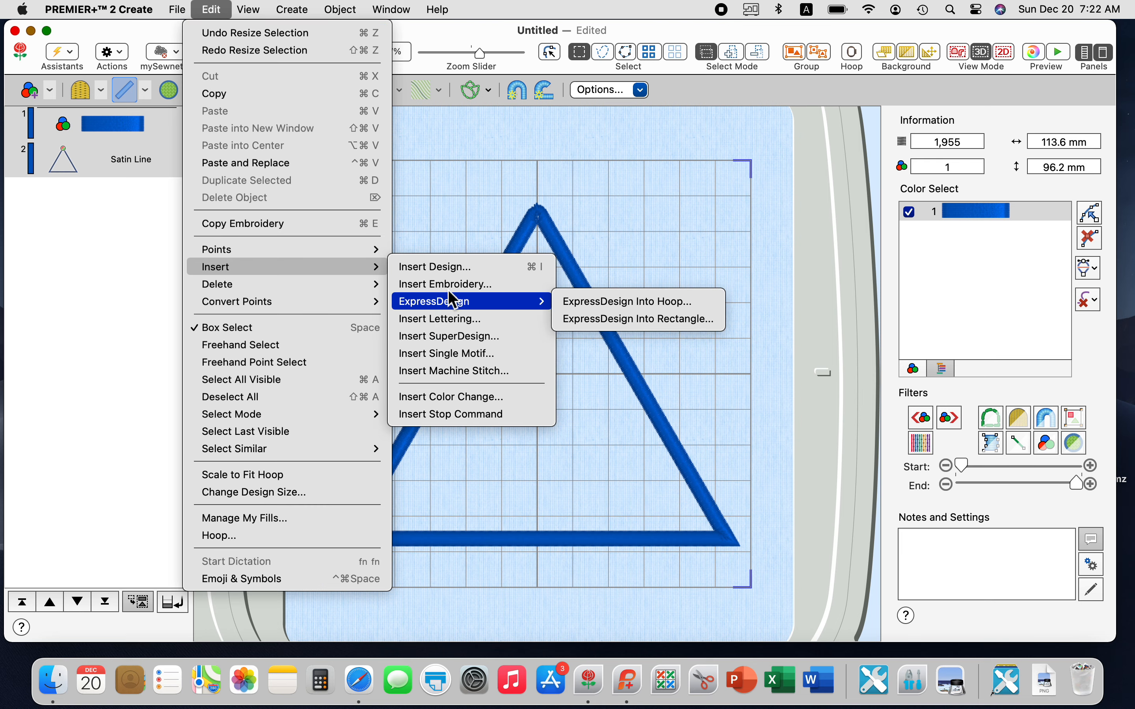
{"action": "left_click", "coordinate": [458, 319]}
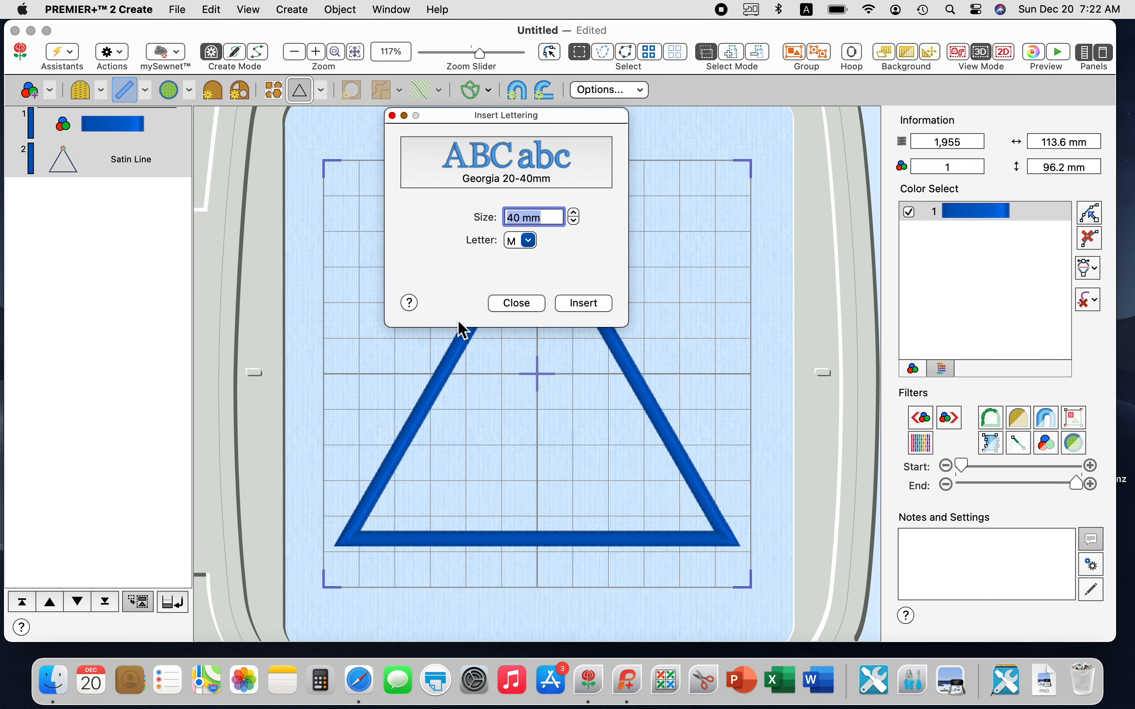
{"action": "left_click", "coordinate": [535, 162]}
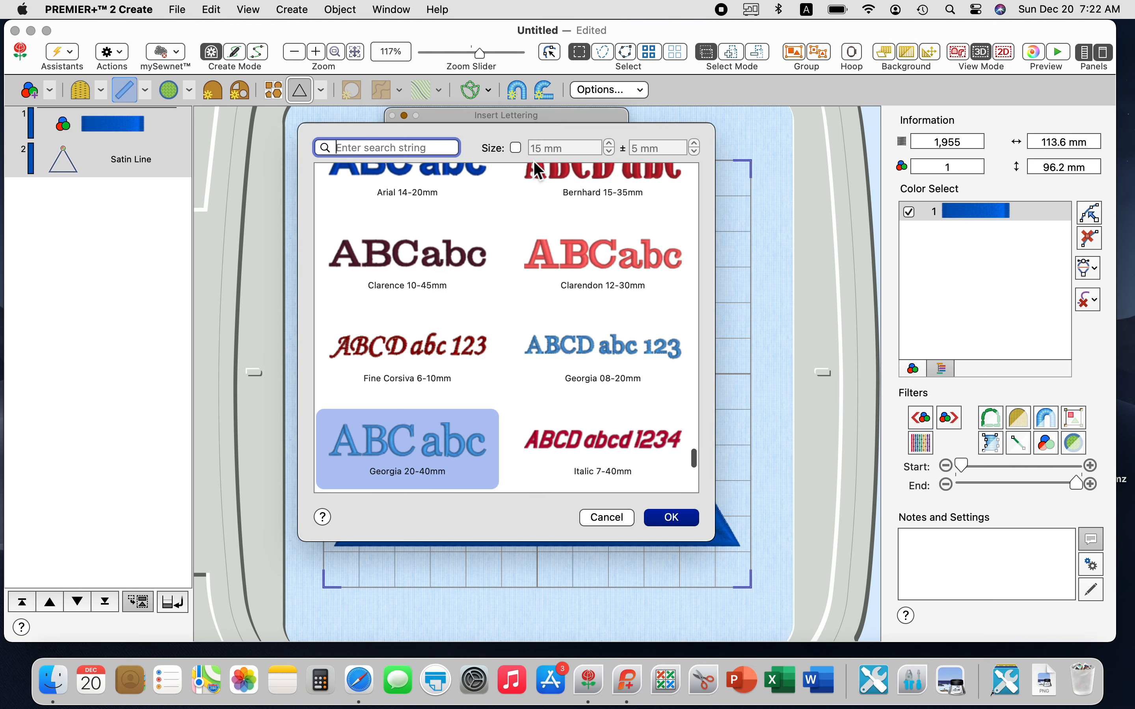
{"action": "scroll", "coordinate": [430, 361], "scroll_direction": "down", "scroll_amount": 10}
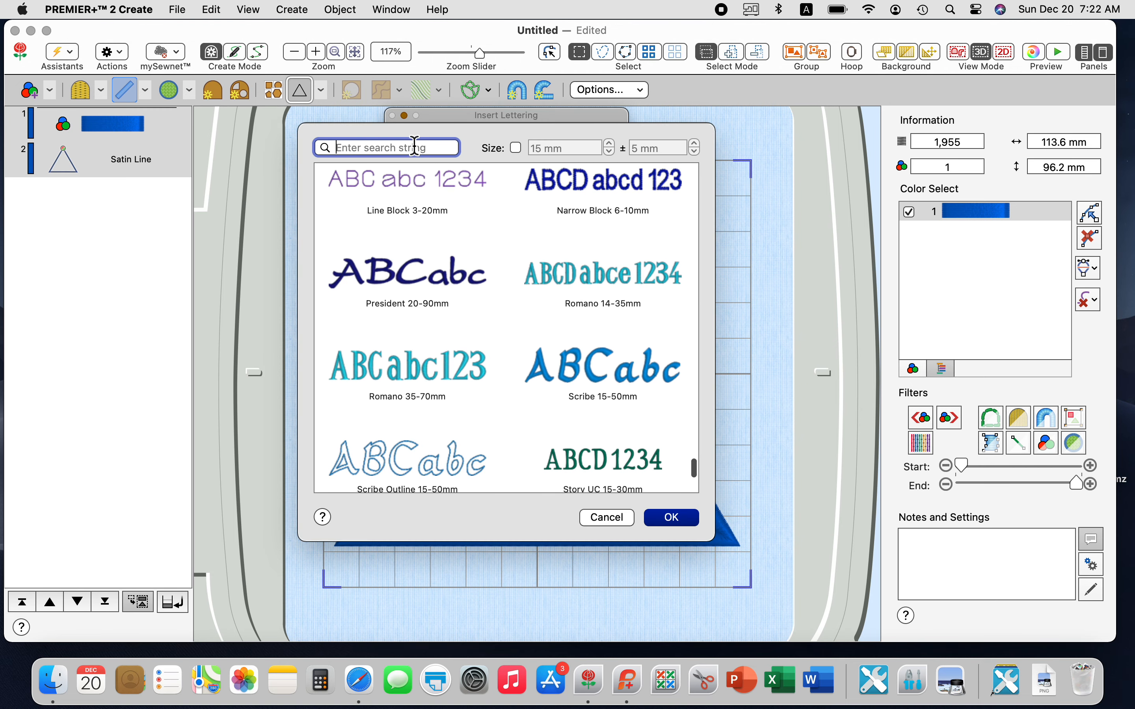
{"action": "type", "text": "carlton"}
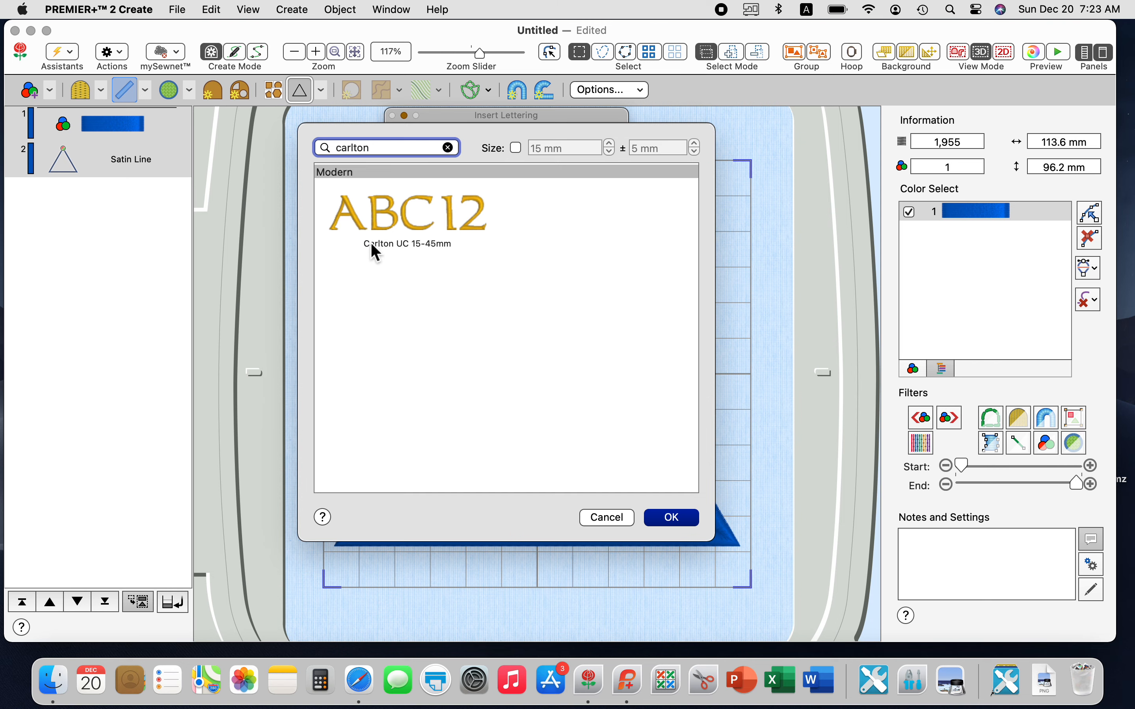
{"action": "left_click", "coordinate": [390, 216]}
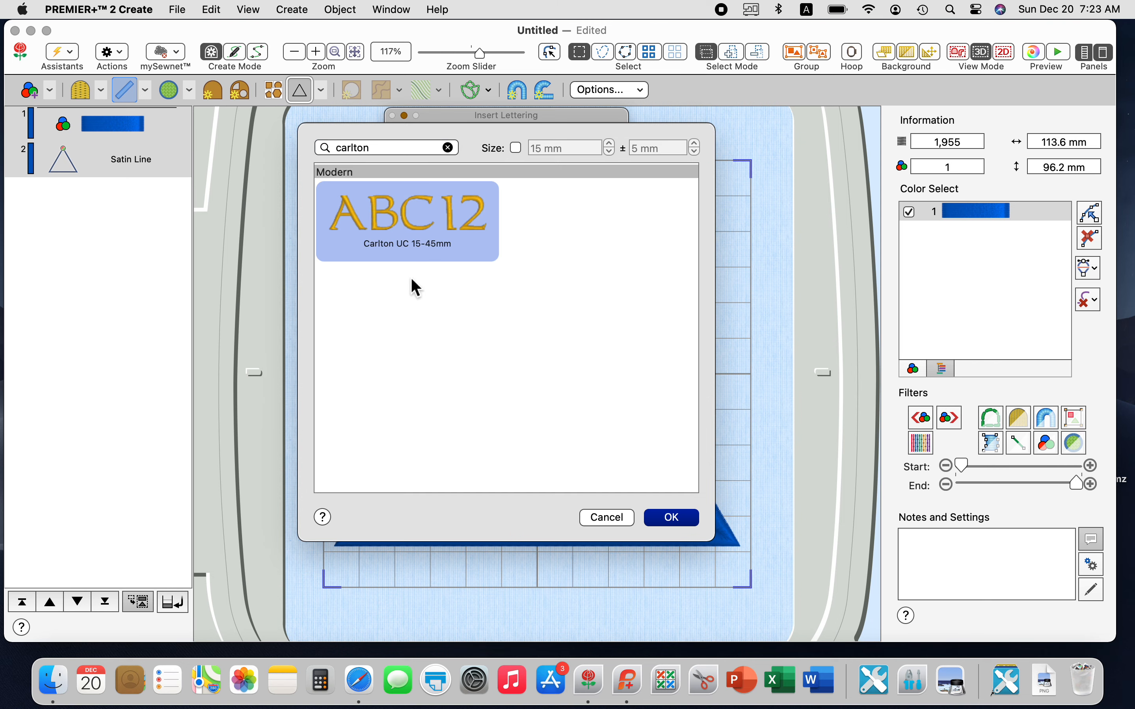
{"action": "left_click", "coordinate": [676, 522]}
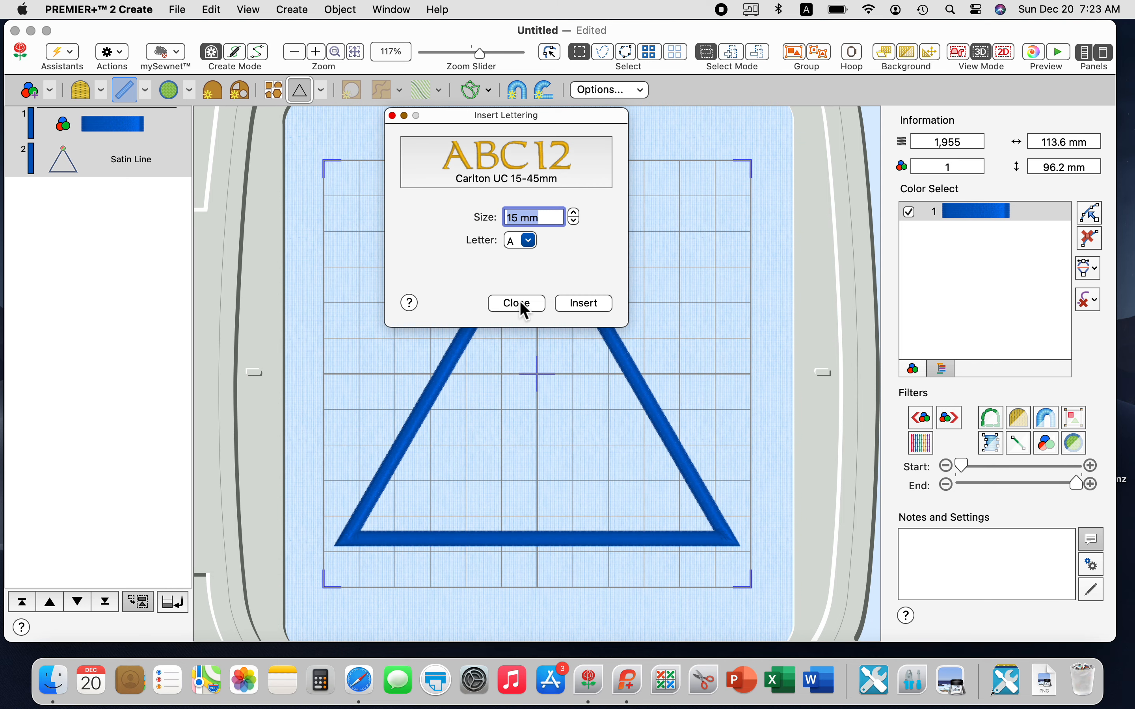
- Insert the letter E at 40 mm and move it inside the triangle, centred between its sides
{"action": "left_click", "coordinate": [521, 219]}
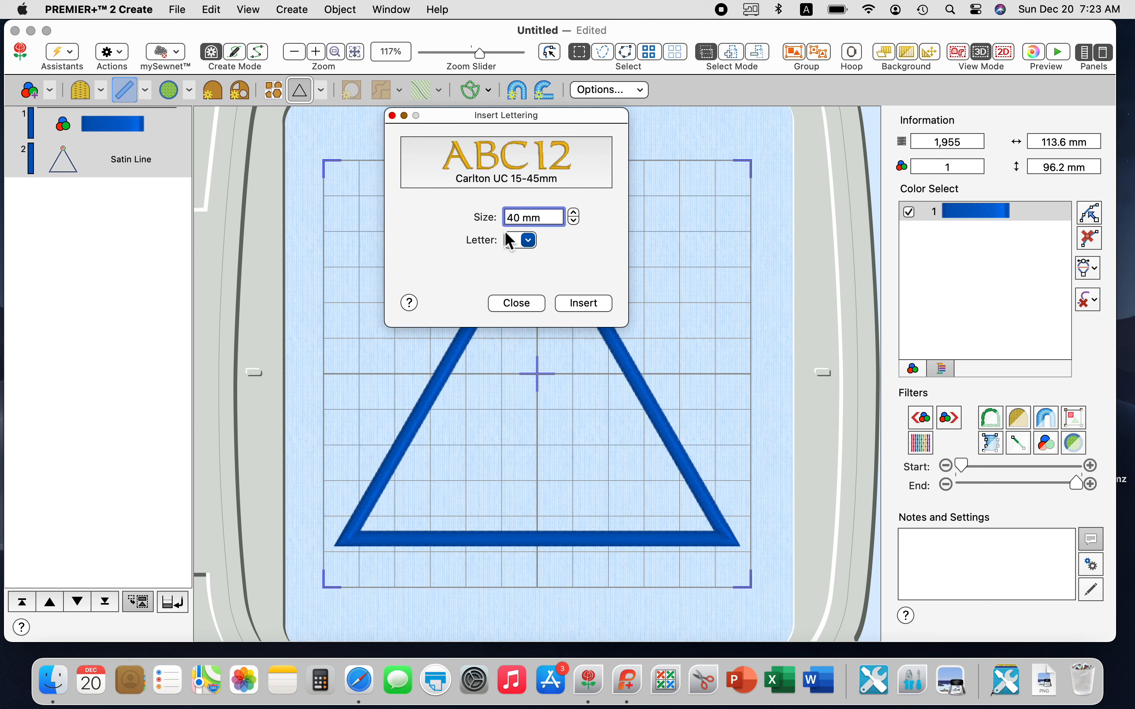
{"action": "left_click", "coordinate": [522, 245]}
{"action": "left_click", "coordinate": [528, 242]}
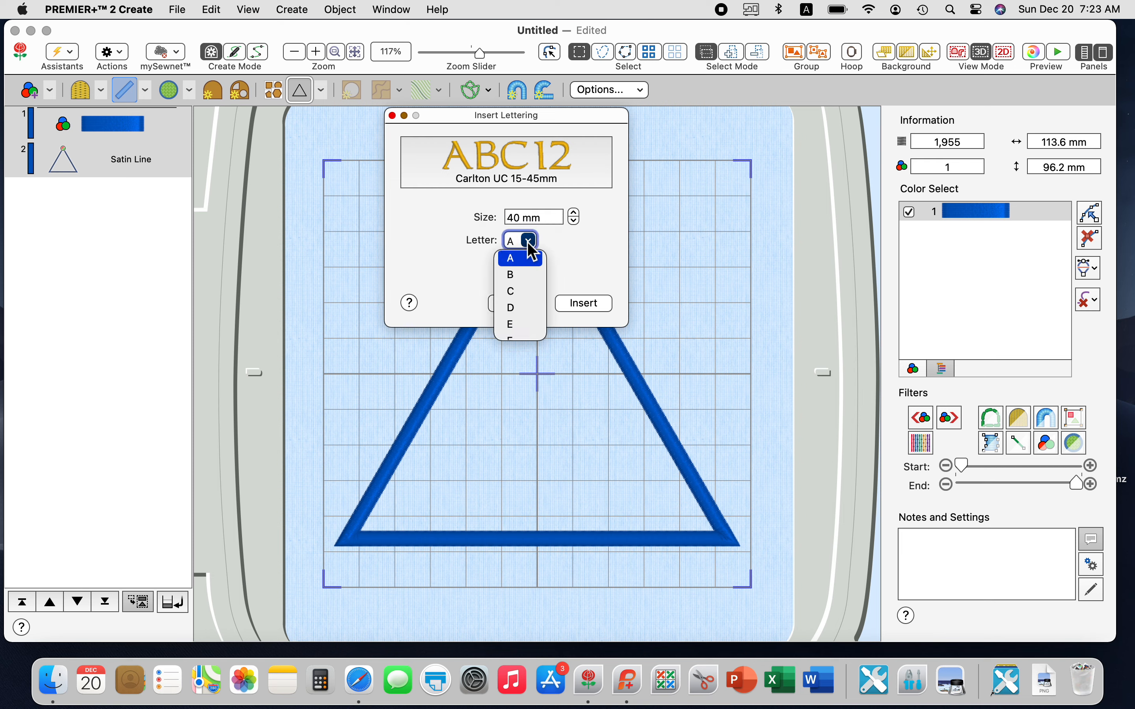
{"action": "left_click", "coordinate": [509, 323]}
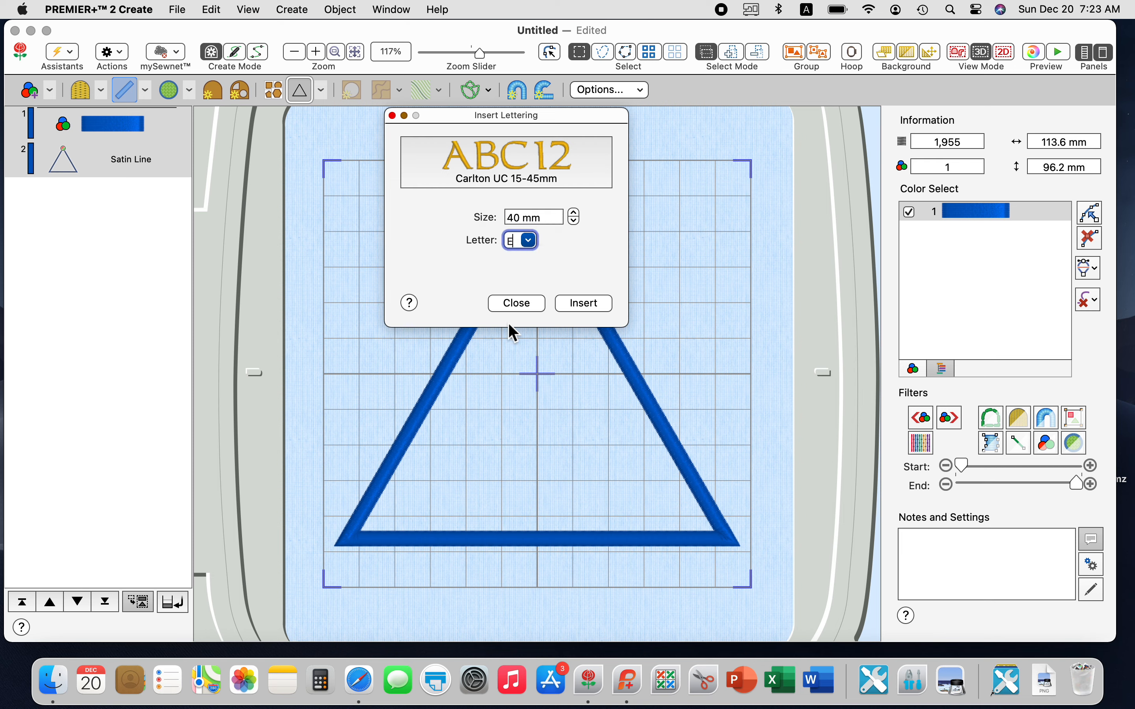
{"action": "left_click", "coordinate": [585, 303]}
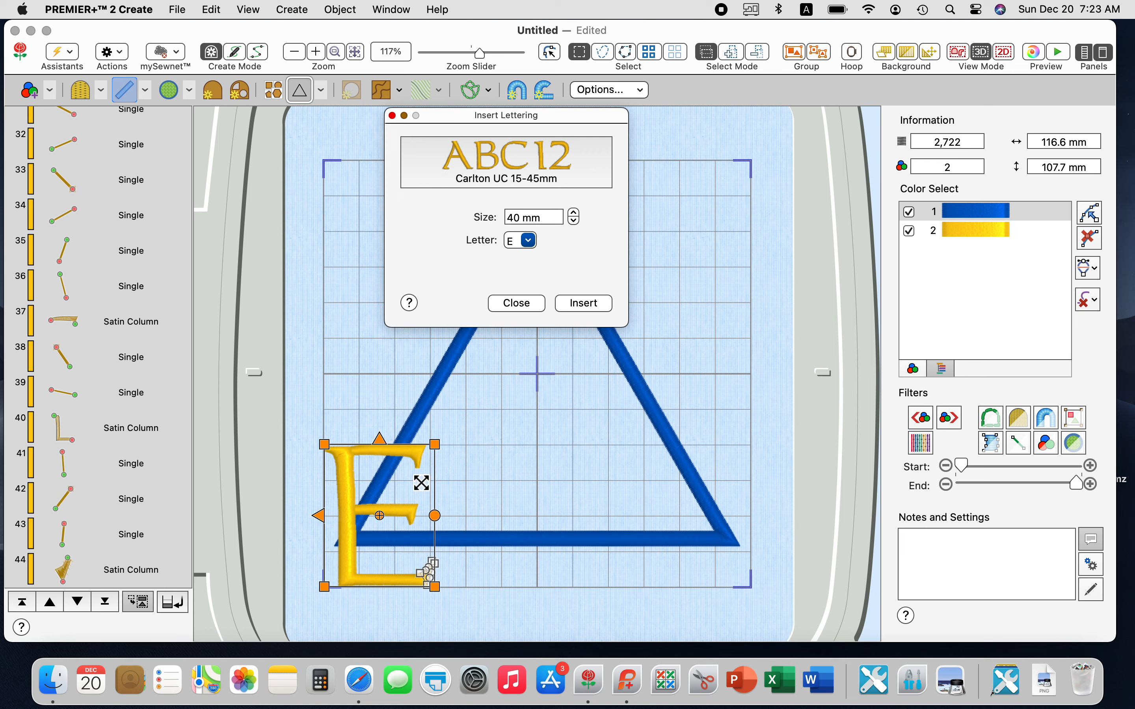
{"action": "left_click_drag", "start_coordinate": [360, 454], "coordinate": [516, 363]}
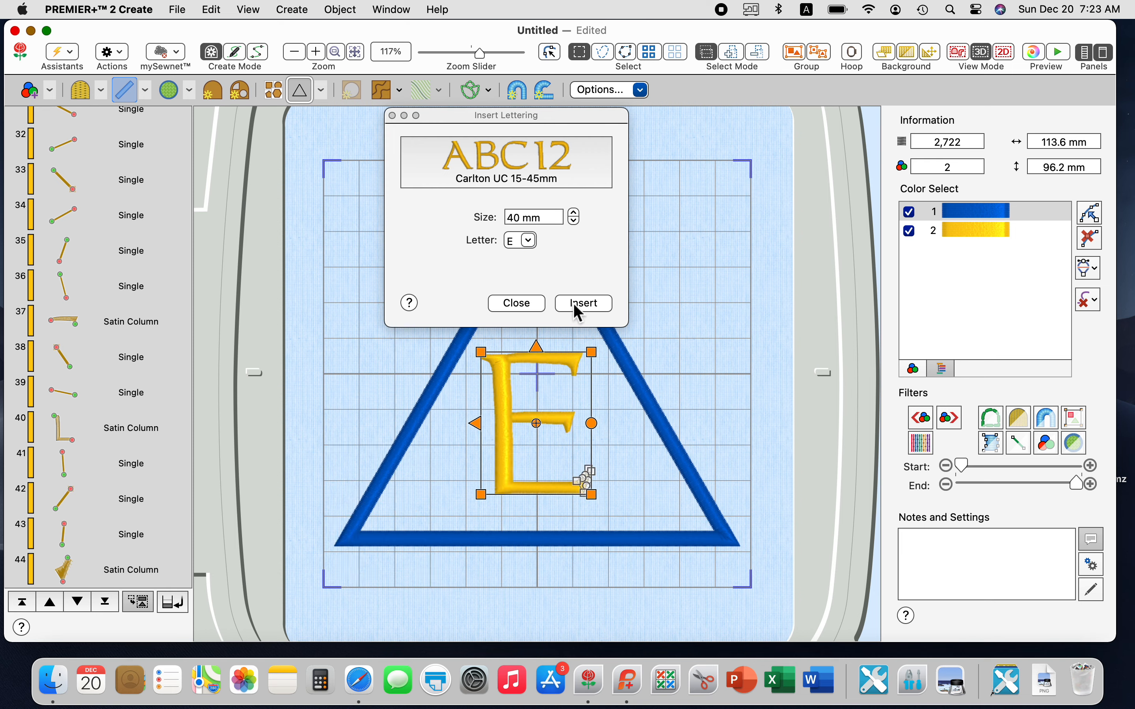
{"action": "left_click", "coordinate": [517, 303]}
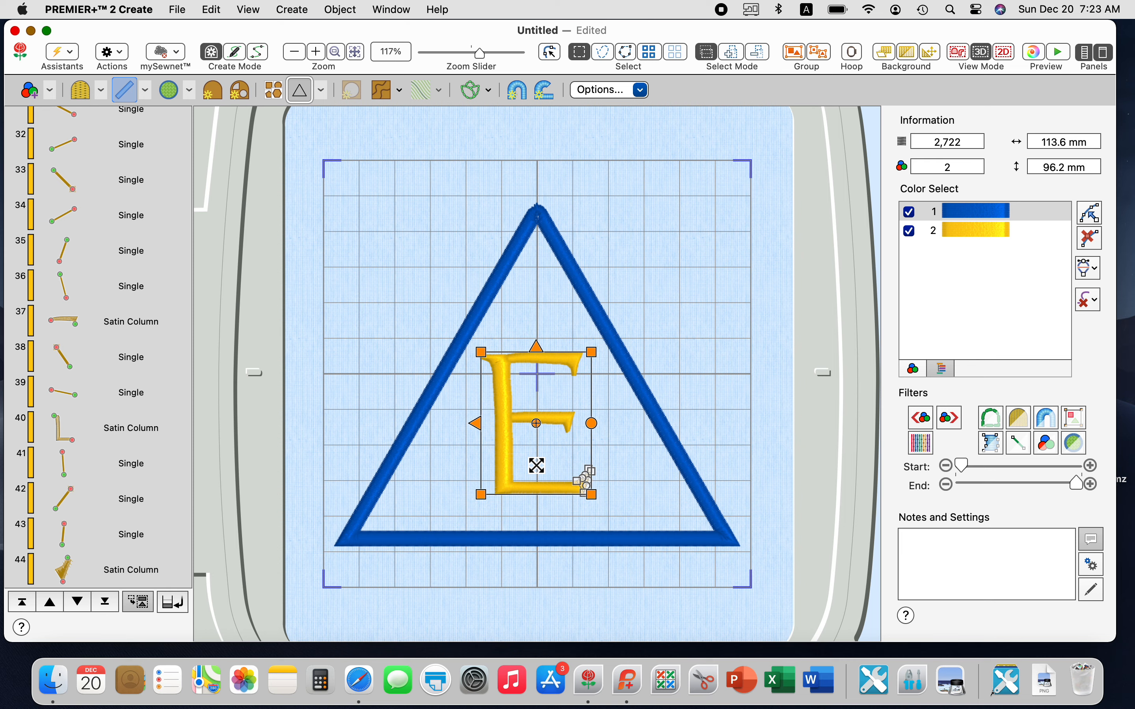
- Undo the move and the insertion of the letter E
{"action": "key", "text": "super+z"}
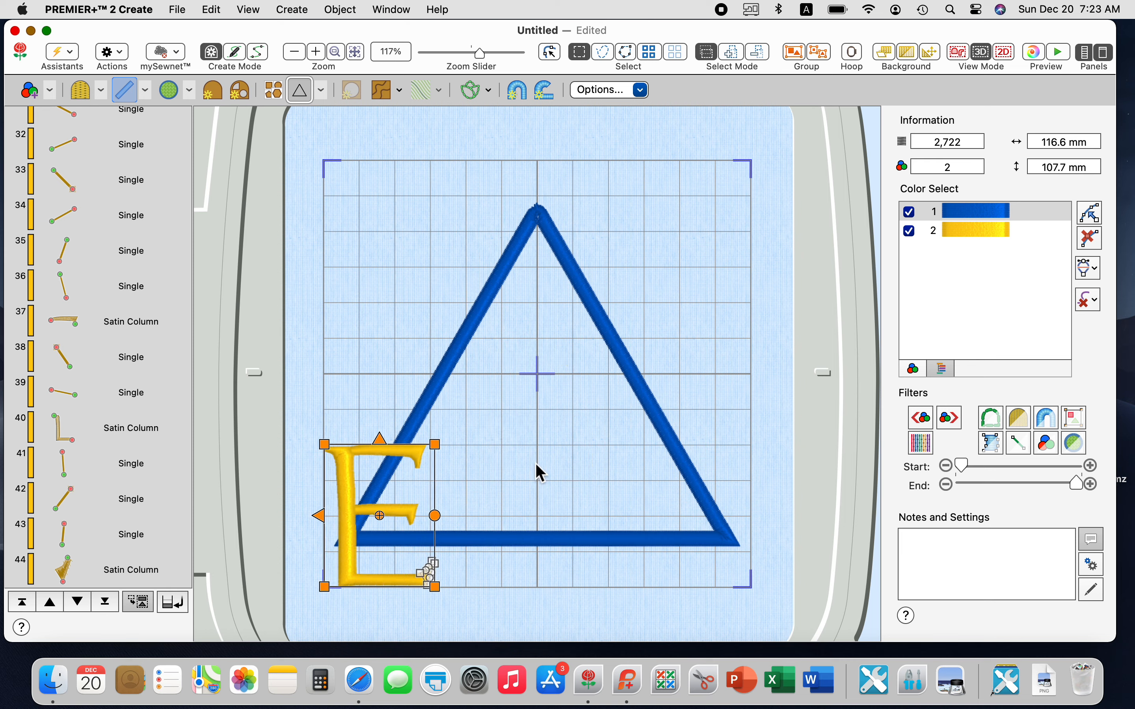
{"action": "key", "text": "super+z"}
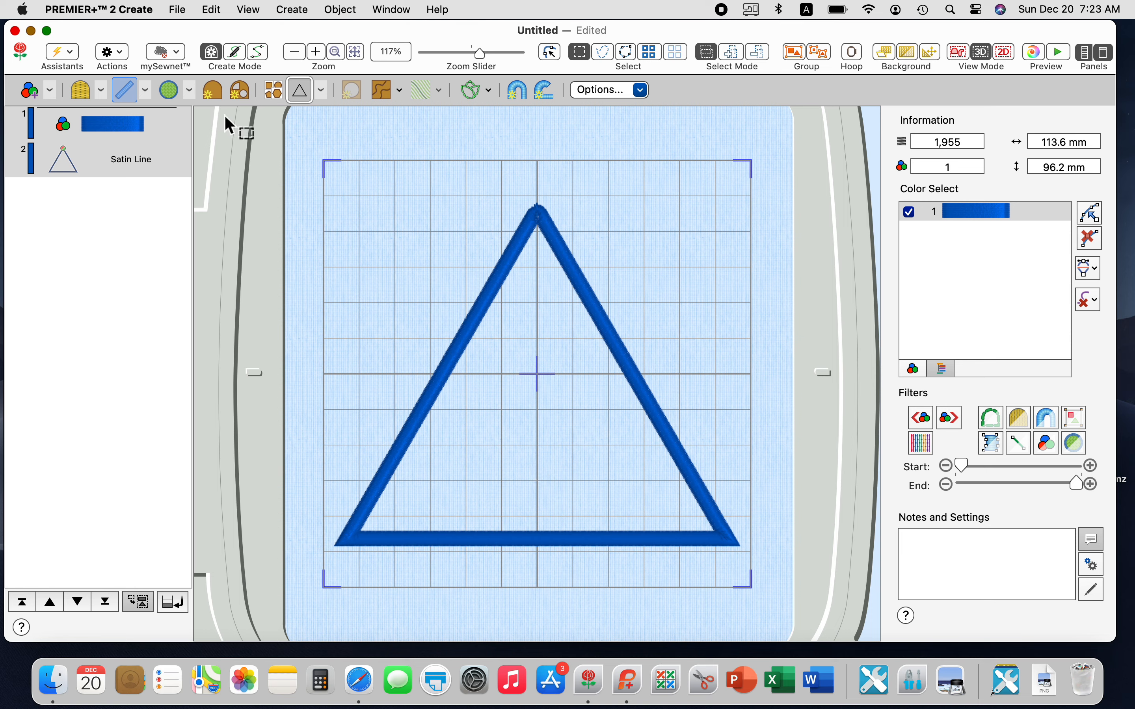
- Insert the letter E in the Carlton UC 15-45mm font at a size of 60 mm
{"action": "left_click", "coordinate": [212, 9]}
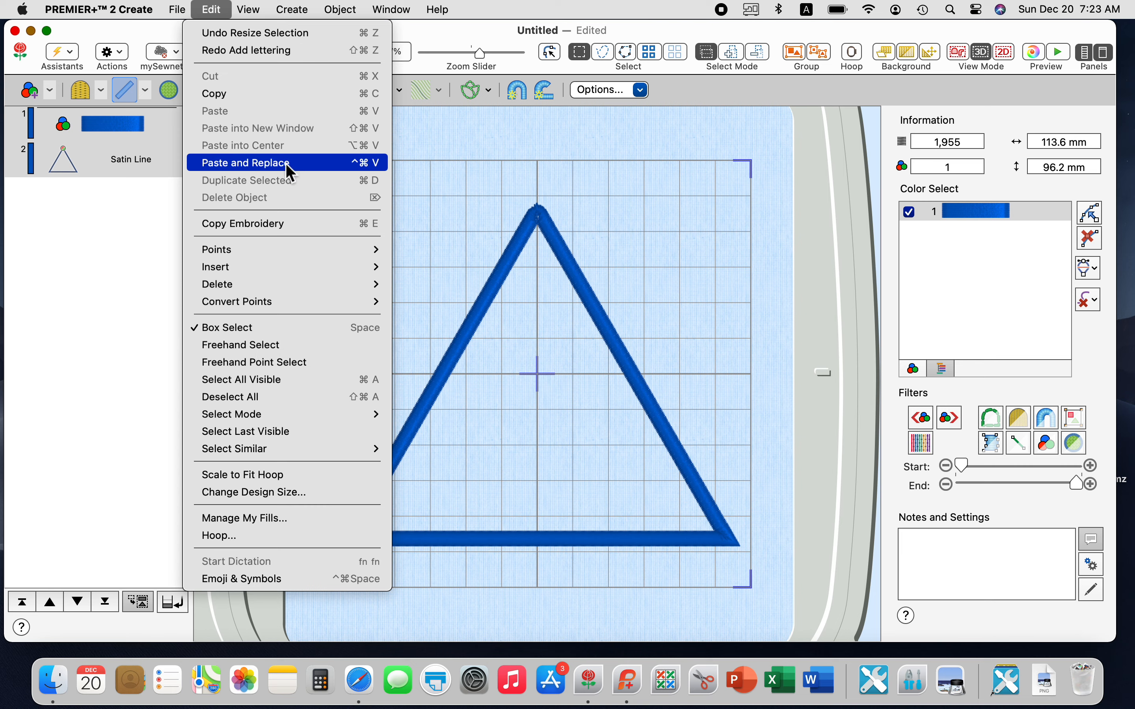
{"action": "mouse_move", "coordinate": [295, 266]}
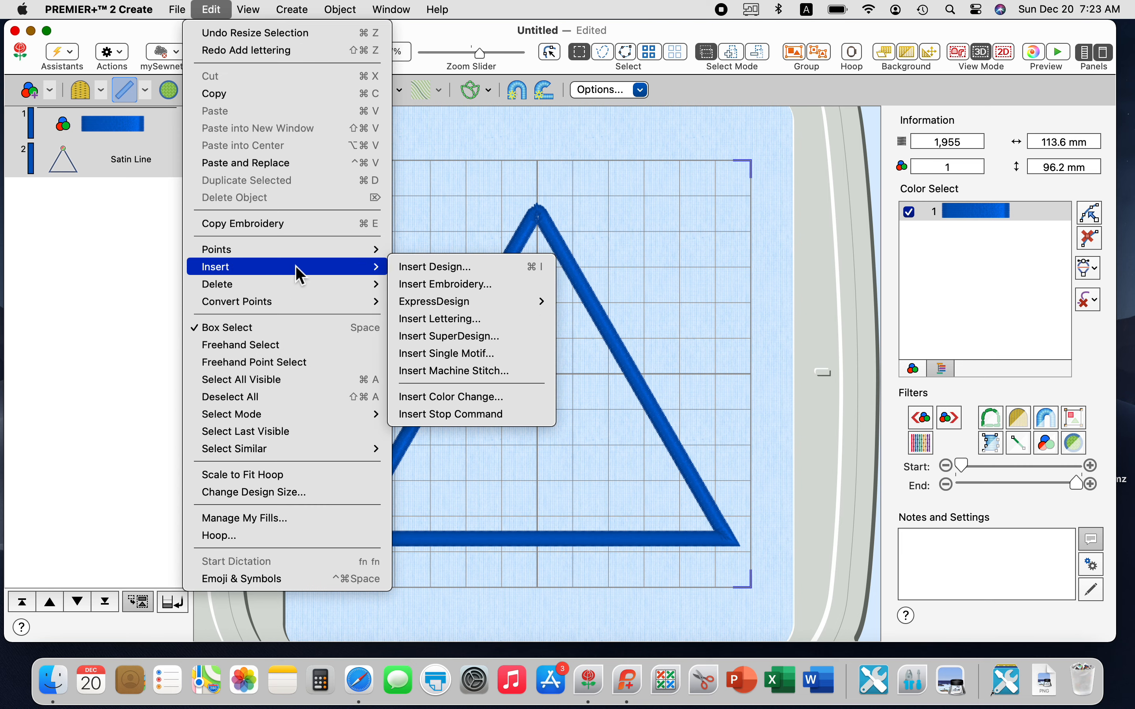
{"action": "left_click", "coordinate": [464, 321]}
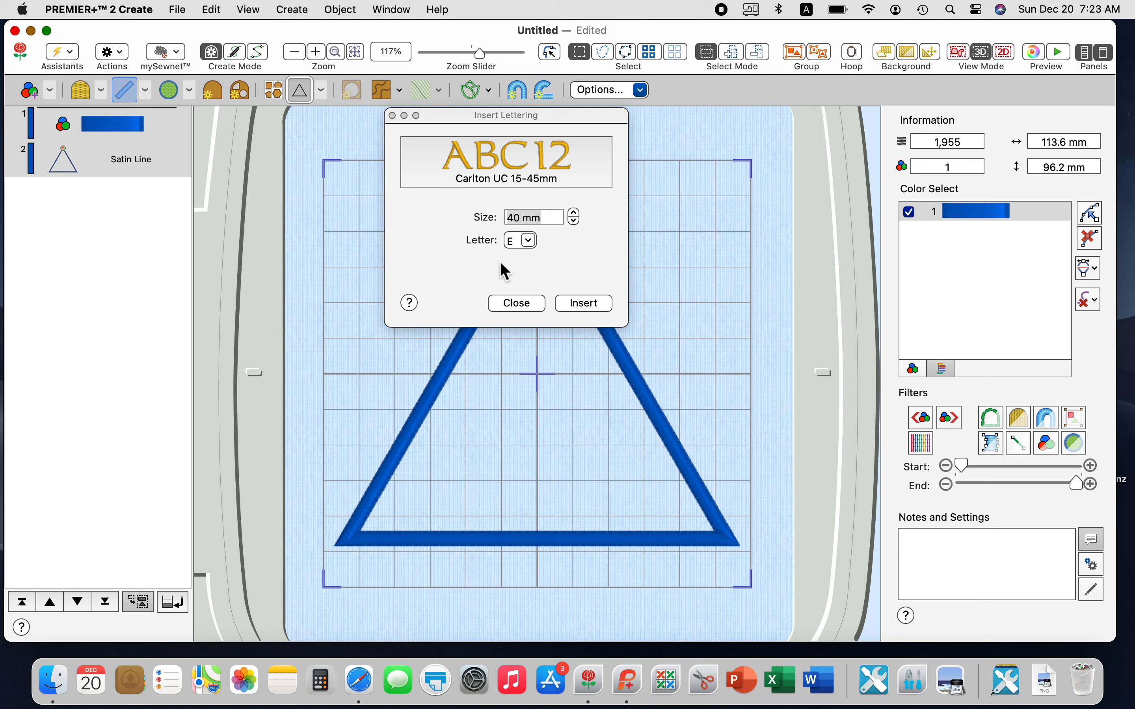
{"action": "left_click", "coordinate": [504, 220]}
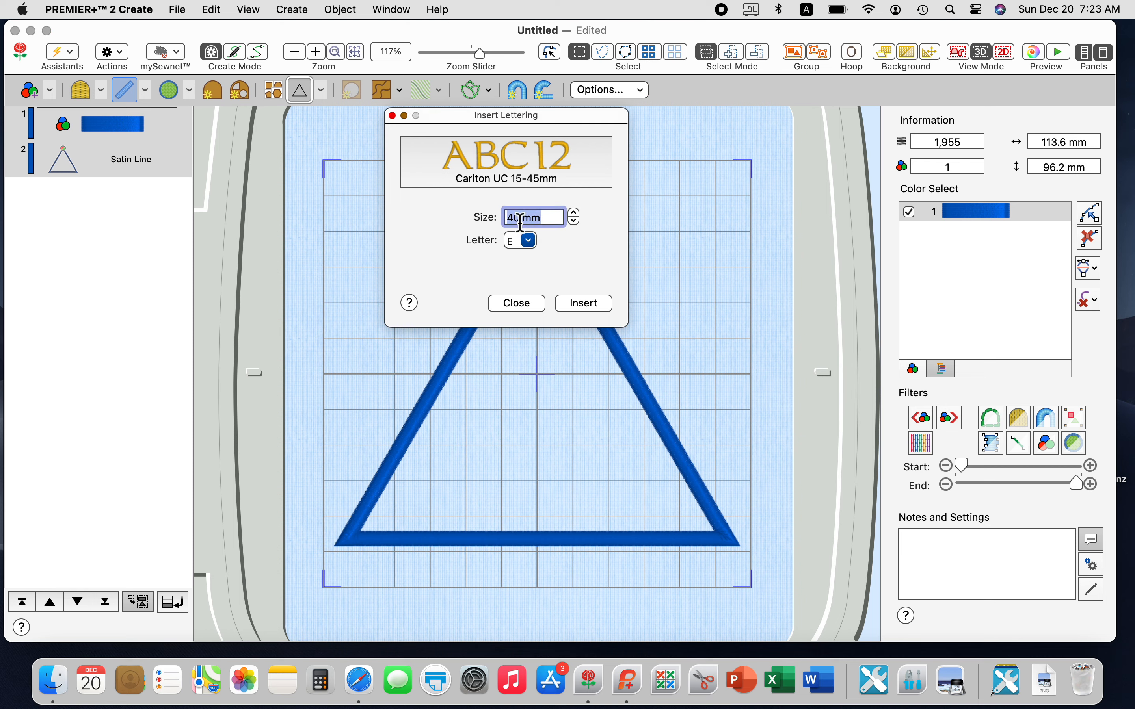
{"action": "left_click_drag", "start_coordinate": [508, 218], "coordinate": [518, 221]}
{"action": "type", "text": "6"}
{"action": "left_click", "coordinate": [594, 304]}
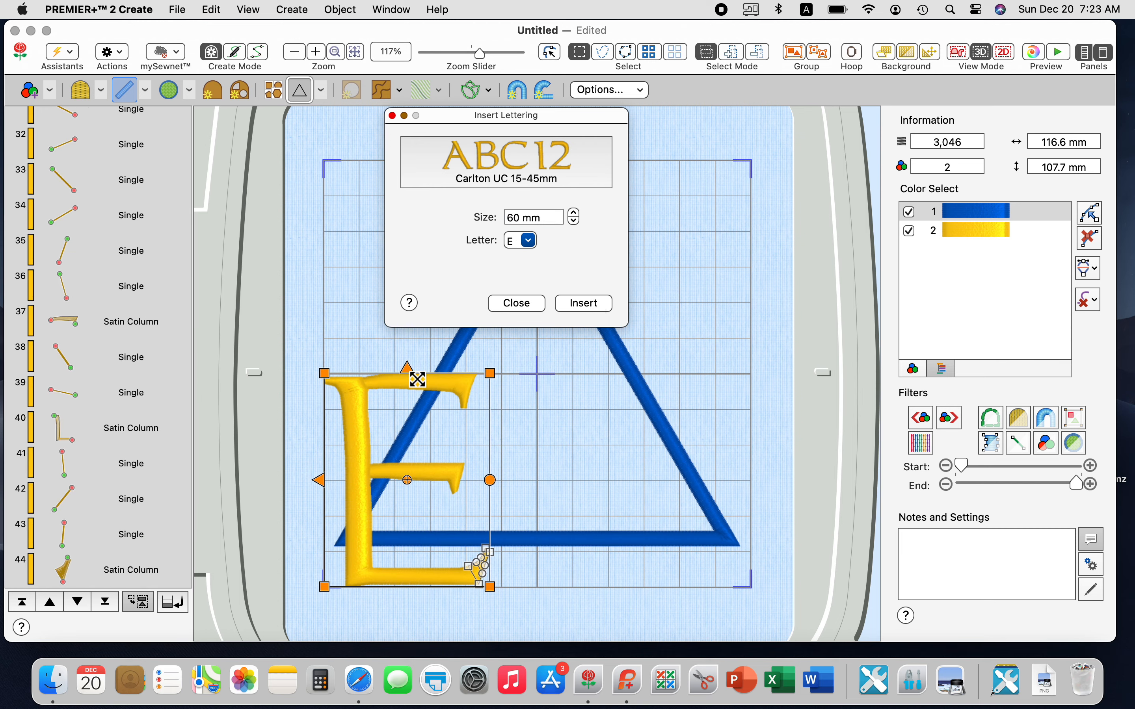
{"action": "left_click", "coordinate": [420, 375]}
{"action": "left_click", "coordinate": [501, 305]}
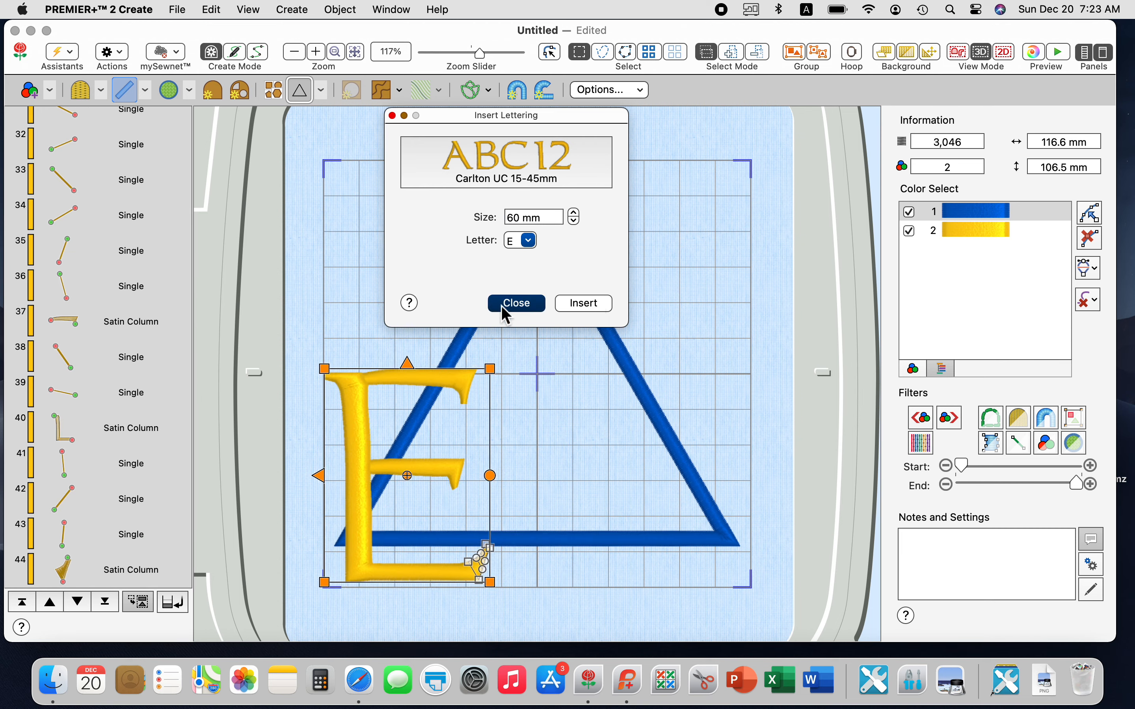
- Try moving the 60 mm letter E inside the triangle, centred between its sides, then undo the move
{"action": "left_click_drag", "start_coordinate": [427, 369], "coordinate": [563, 321]}
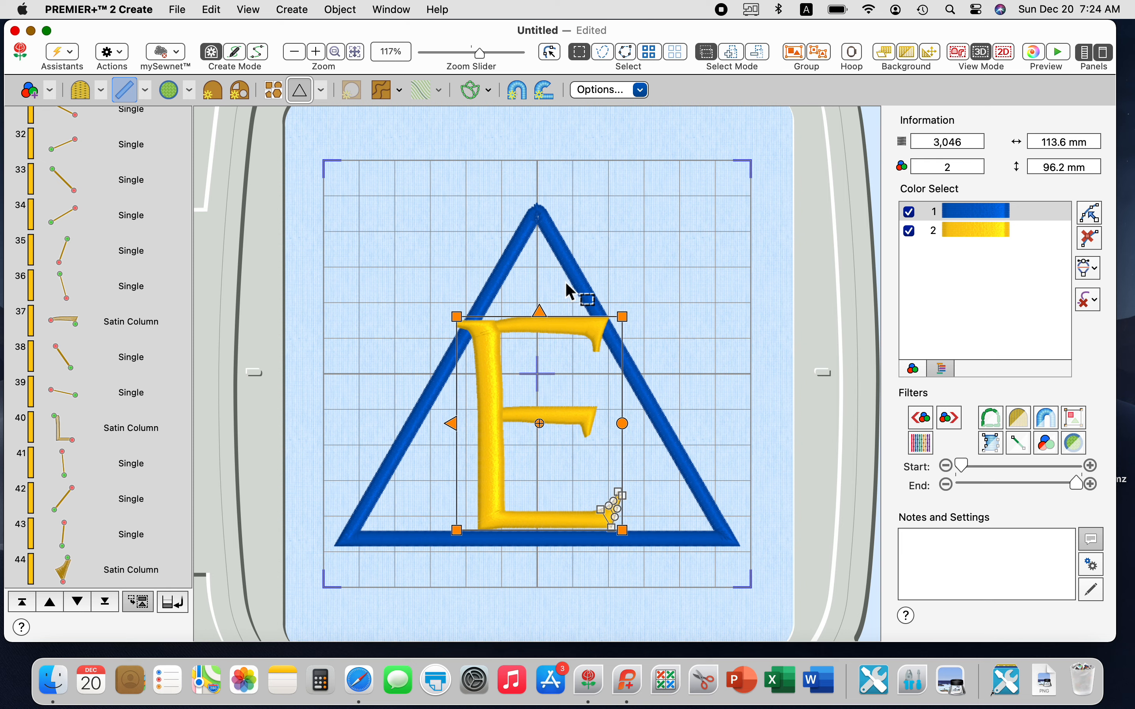
{"action": "left_click", "coordinate": [623, 254]}
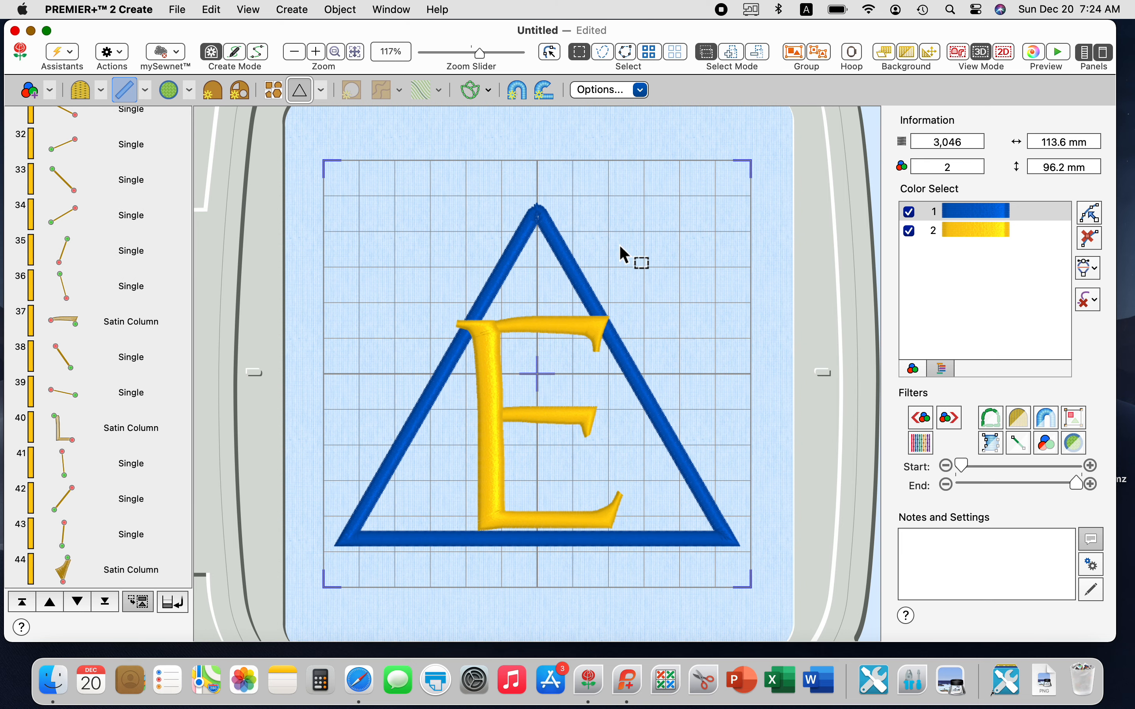
{"action": "left_click", "coordinate": [560, 254]}
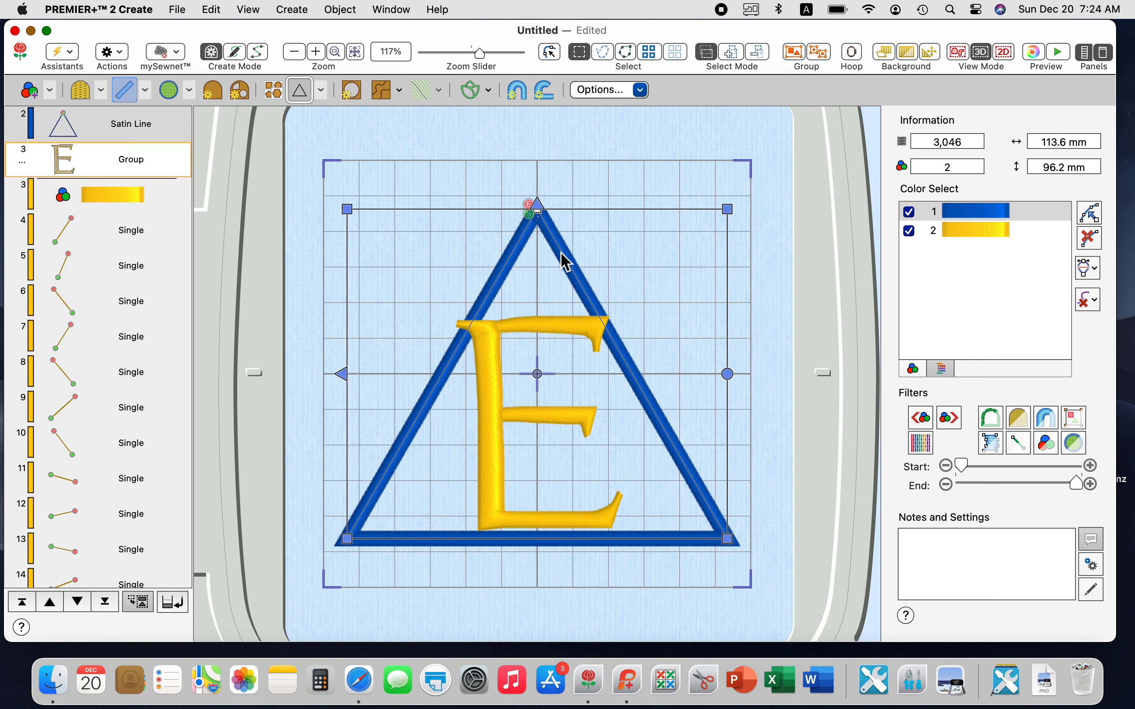
{"action": "key", "text": "super+z"}
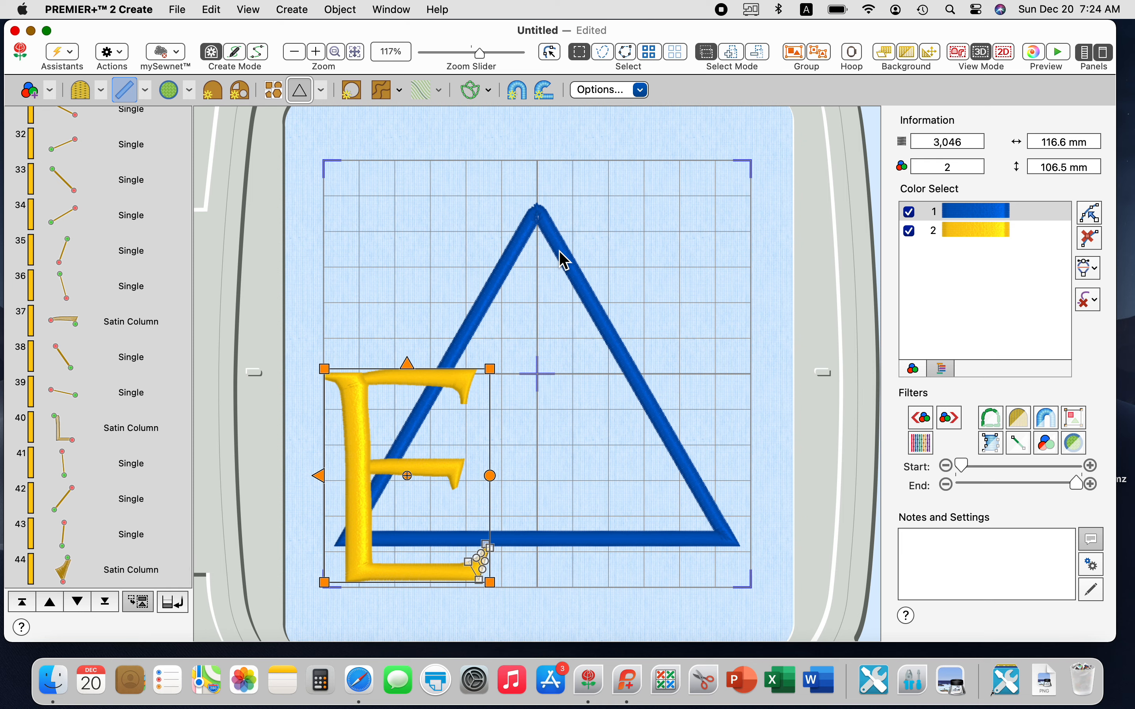
- Delete the satin-line triangle and turn on the area fill for new shapes
{"action": "left_click", "coordinate": [562, 260]}
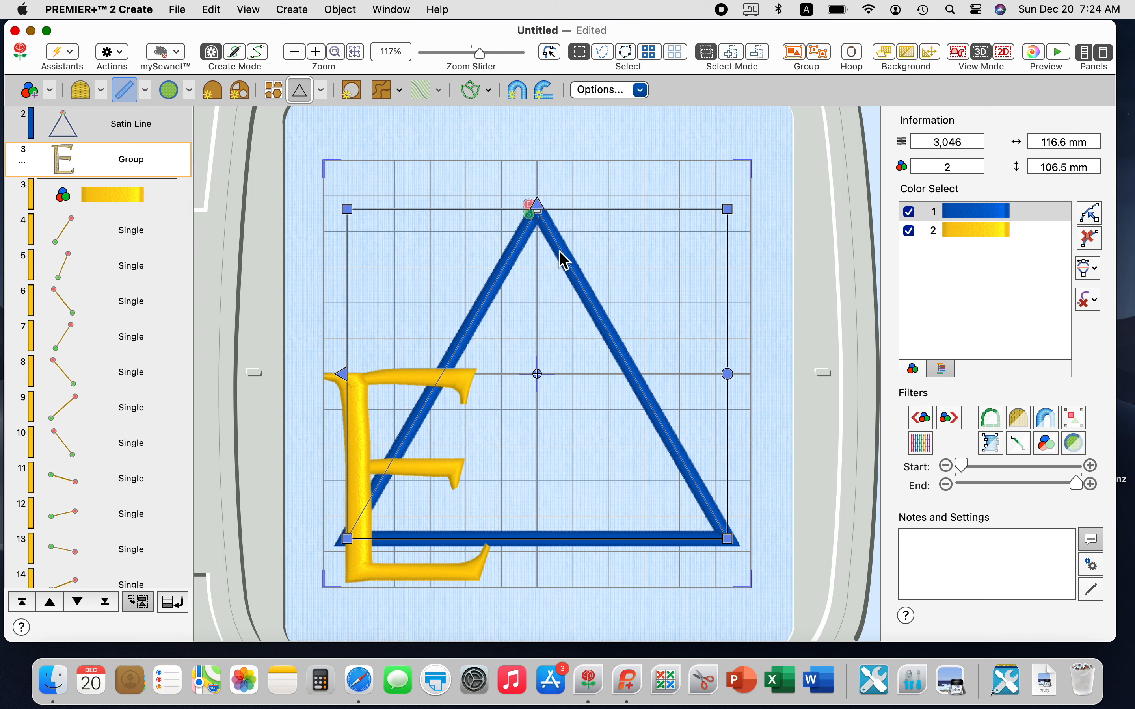
{"action": "key", "text": "Delete"}
{"action": "left_click", "coordinate": [172, 122]}
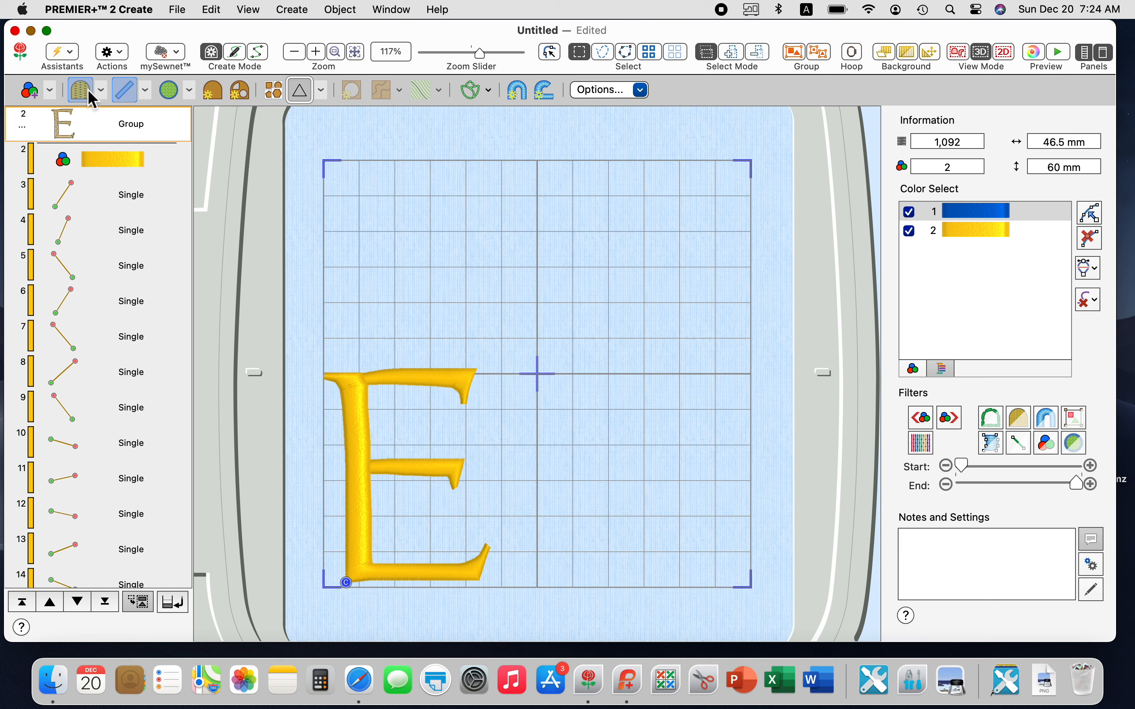
- Set the area fill to pattern 3 from the Standard 1 category, keeping constant density
{"action": "left_click", "coordinate": [606, 90]}
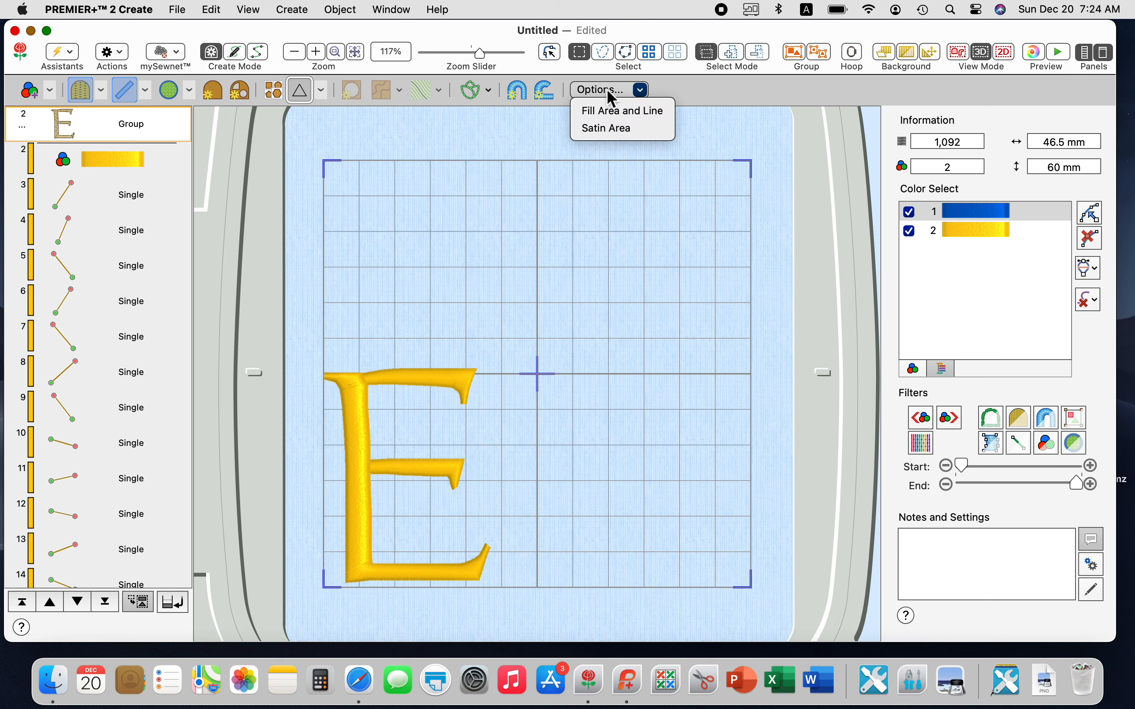
{"action": "left_click", "coordinate": [614, 113]}
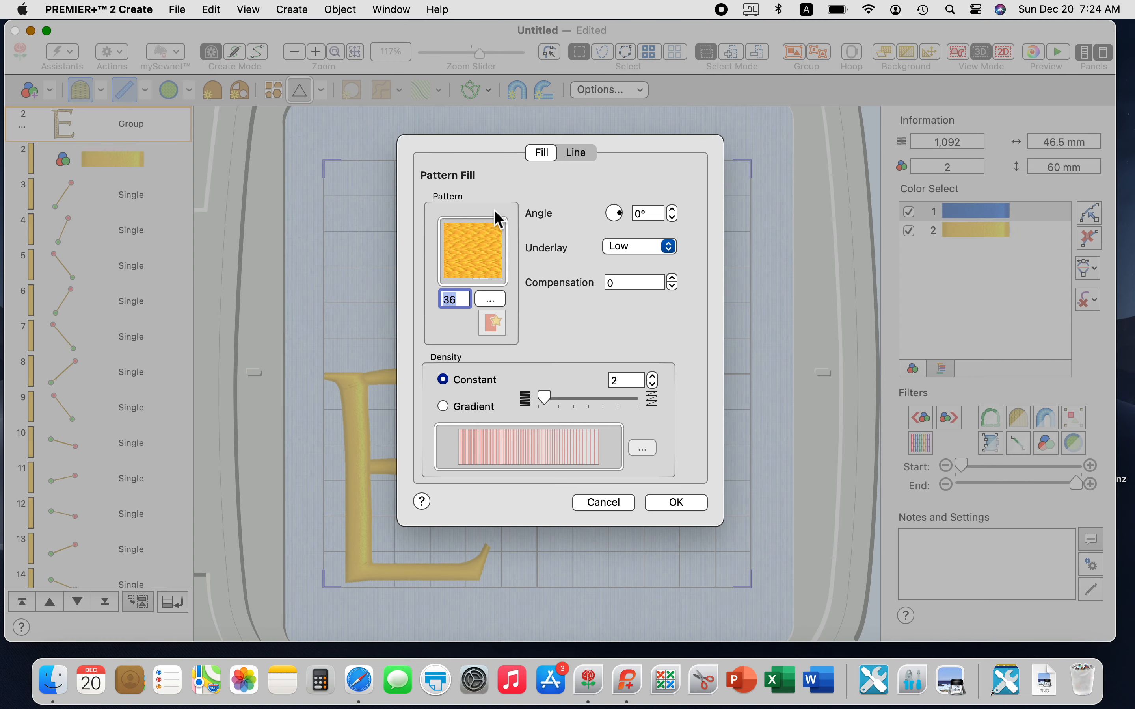
{"action": "left_click", "coordinate": [492, 299]}
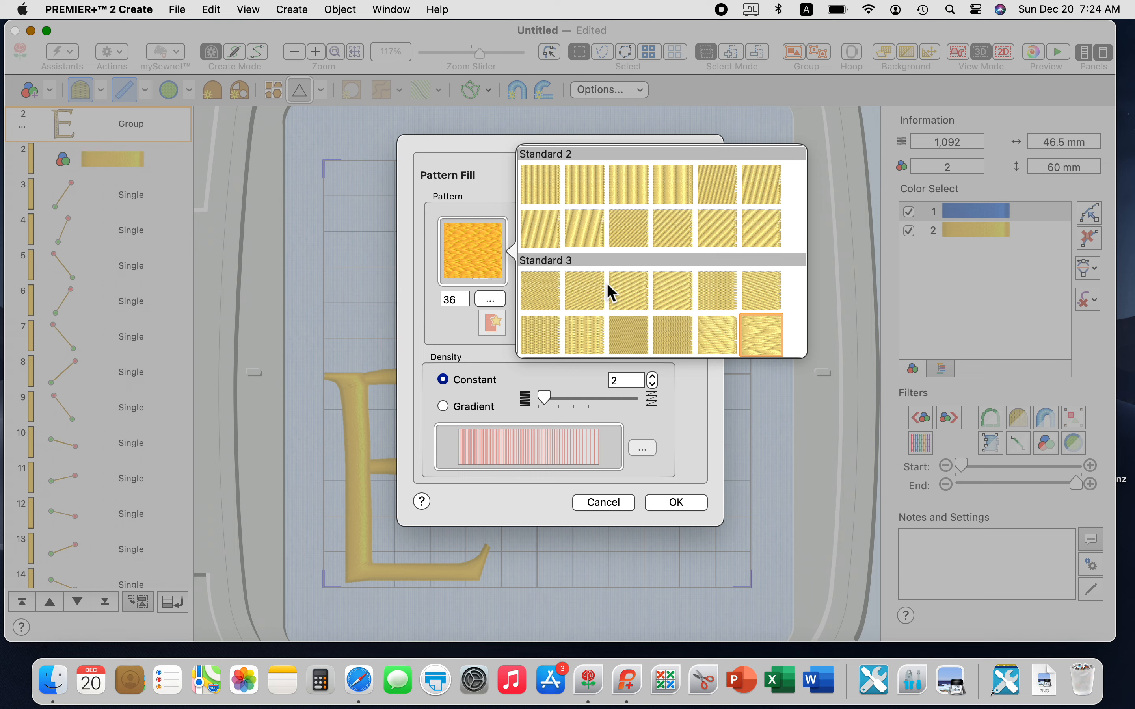
{"action": "scroll", "coordinate": [606, 283], "scroll_direction": "down", "scroll_amount": 10}
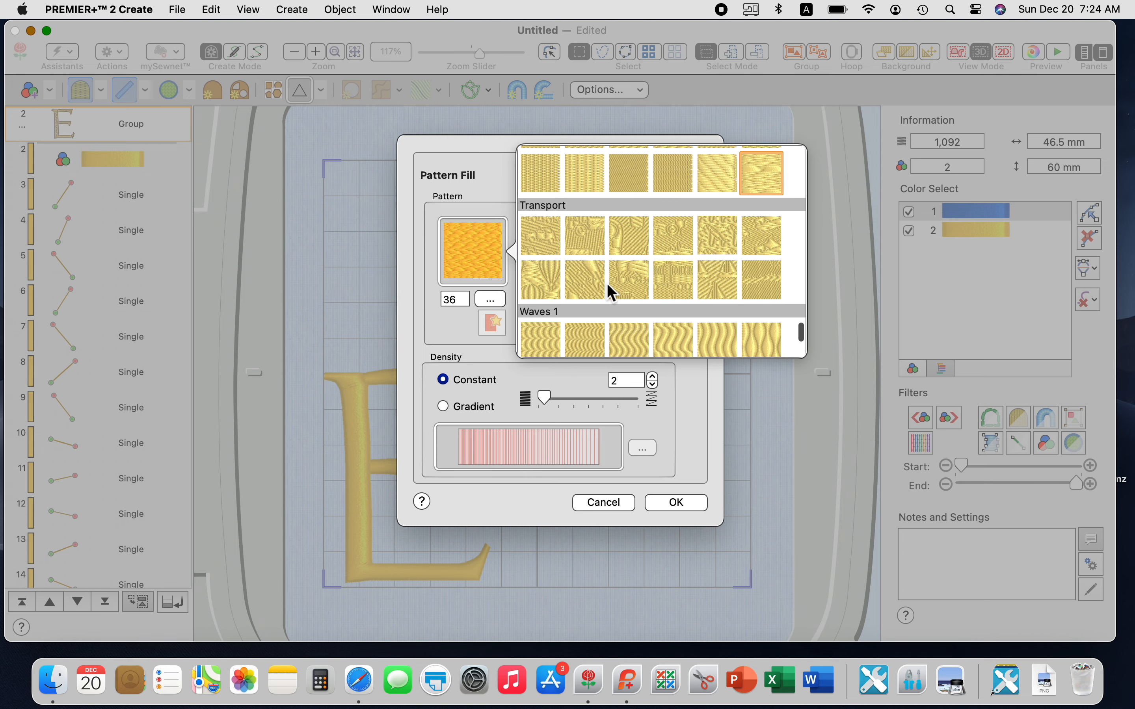
{"action": "scroll", "coordinate": [606, 284], "scroll_direction": "up", "scroll_amount": 2}
{"action": "scroll", "coordinate": [607, 284], "scroll_direction": "up", "scroll_amount": 10}
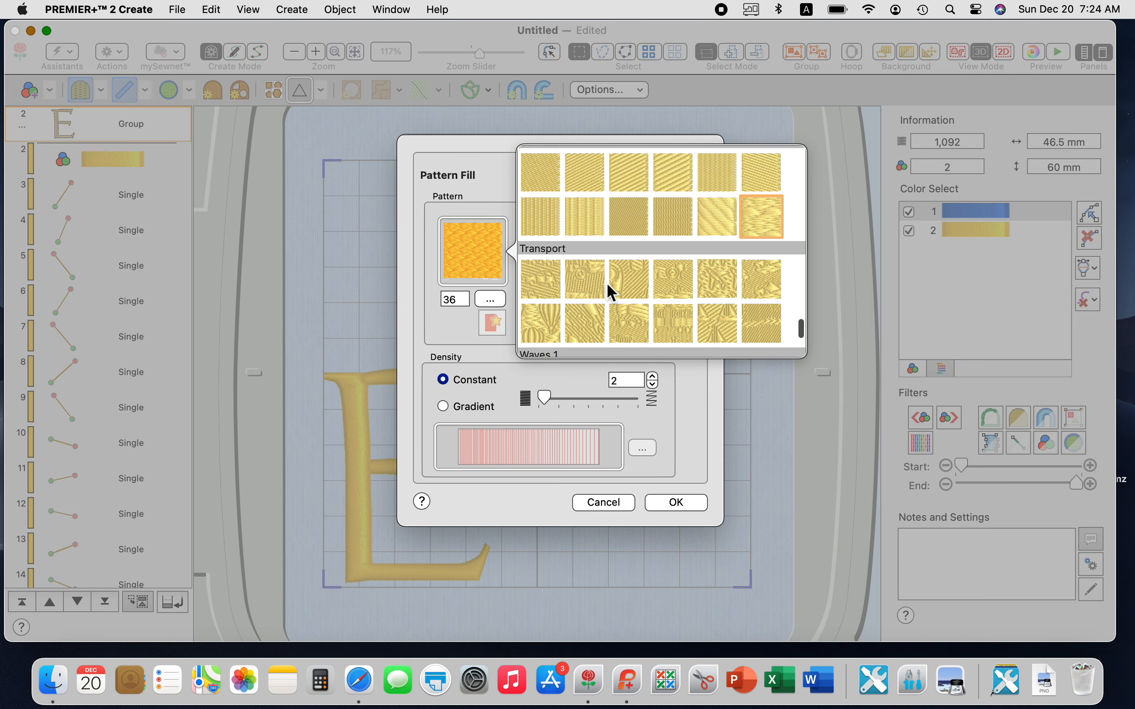
{"action": "scroll", "coordinate": [607, 284], "scroll_direction": "up", "scroll_amount": 10}
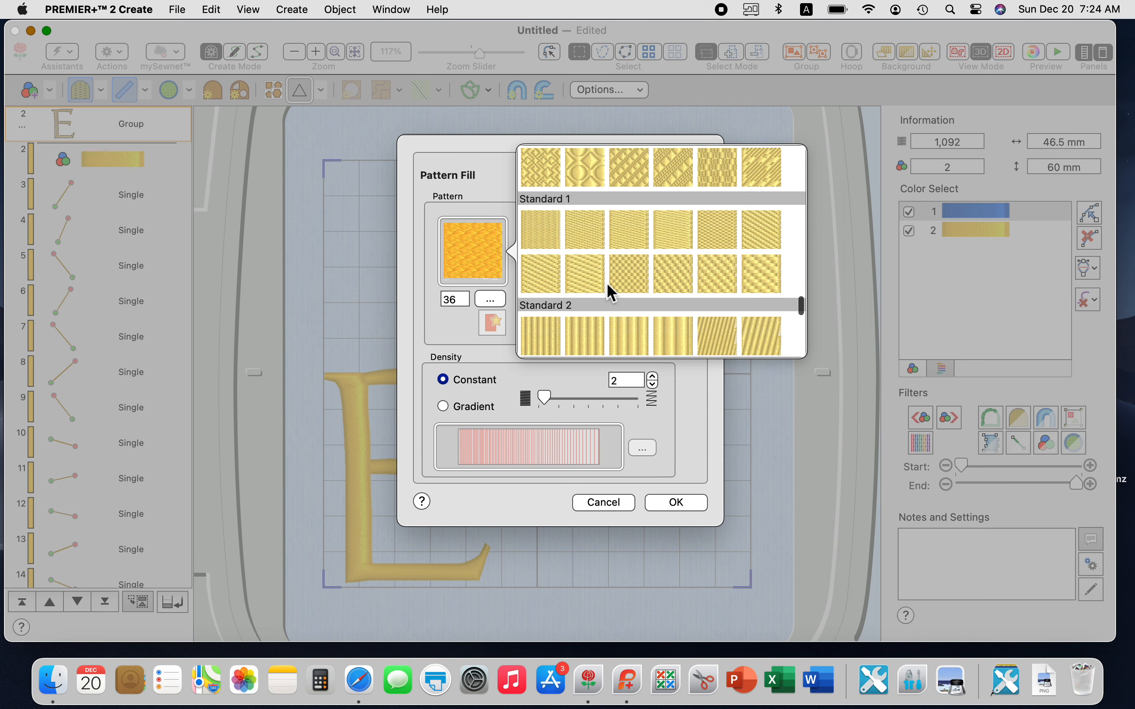
{"action": "scroll", "coordinate": [607, 283], "scroll_direction": "up", "scroll_amount": 10}
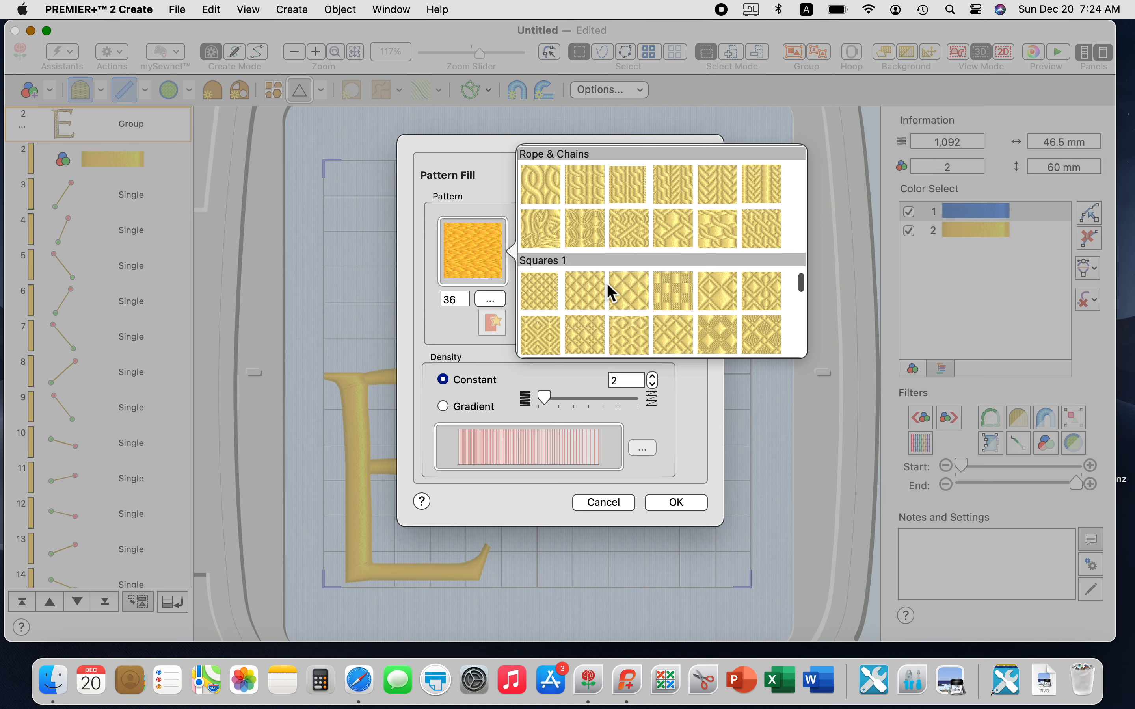
{"action": "scroll", "coordinate": [608, 285], "scroll_direction": "up", "scroll_amount": 10}
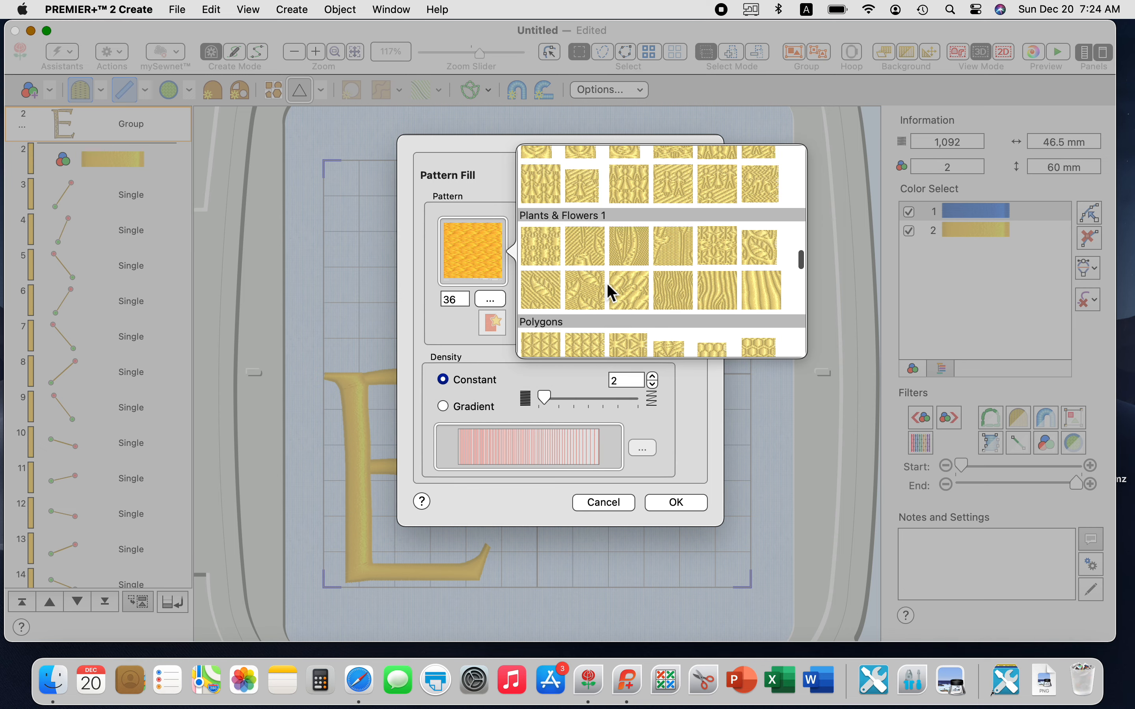
{"action": "scroll", "coordinate": [608, 284], "scroll_direction": "up", "scroll_amount": 10}
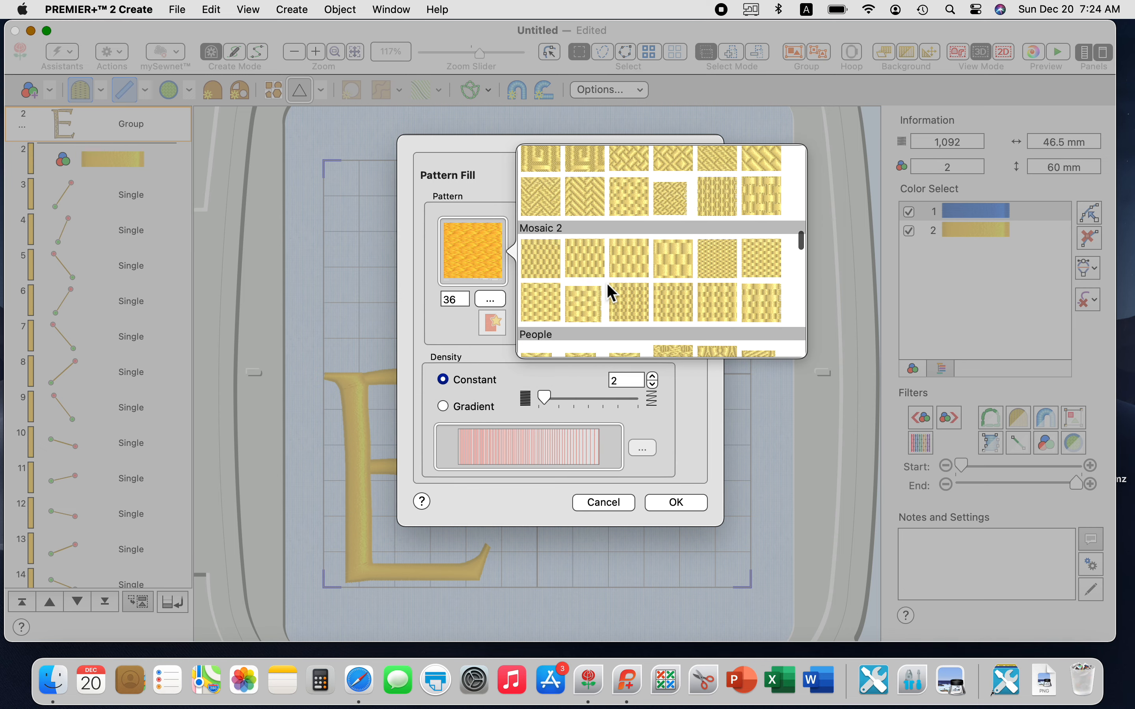
{"action": "scroll", "coordinate": [612, 293], "scroll_direction": "up", "scroll_amount": 10}
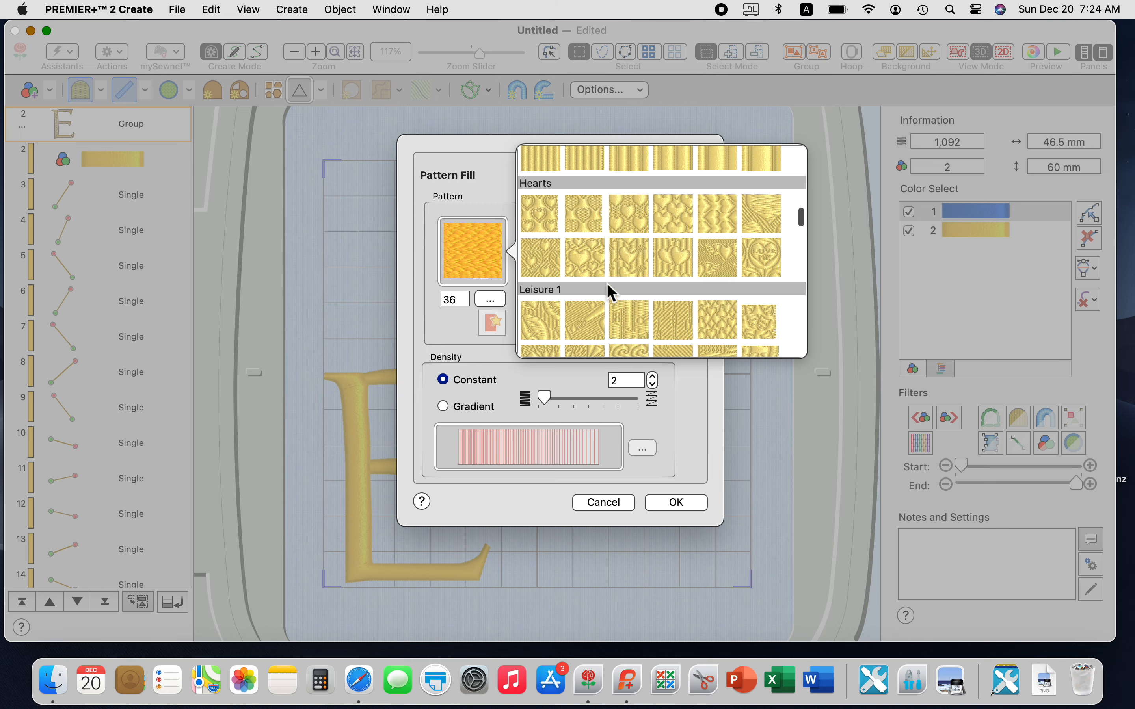
{"action": "scroll", "coordinate": [612, 293], "scroll_direction": "up", "scroll_amount": 10}
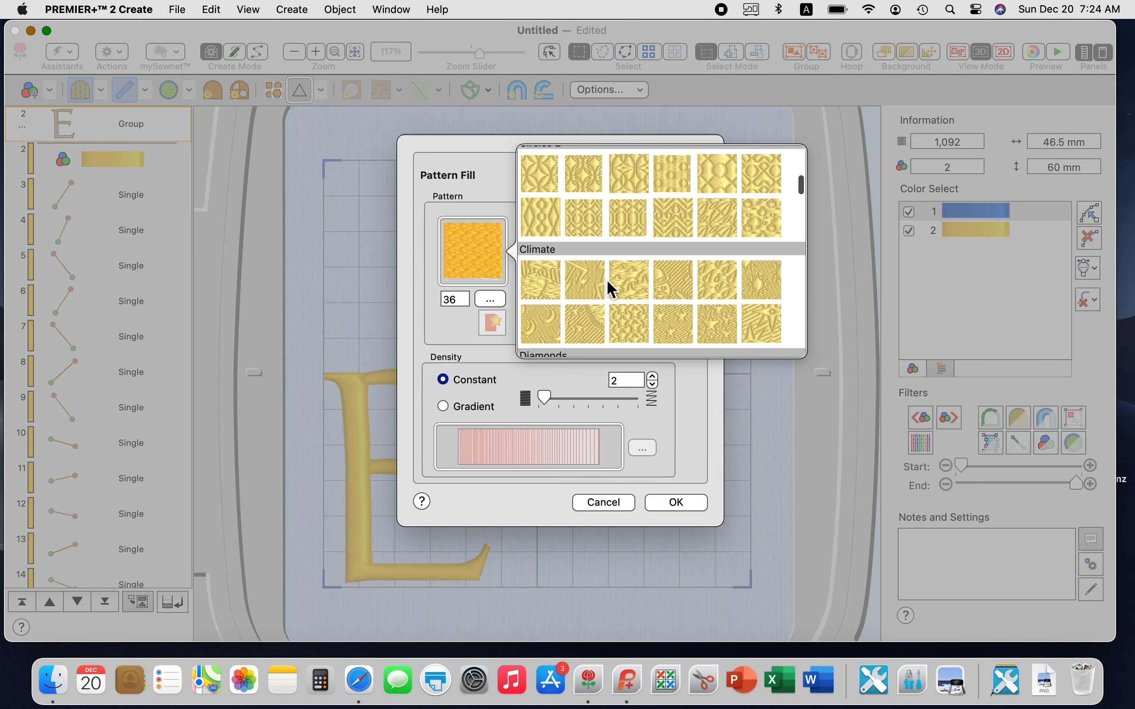
{"action": "scroll", "coordinate": [612, 290], "scroll_direction": "up", "scroll_amount": 10}
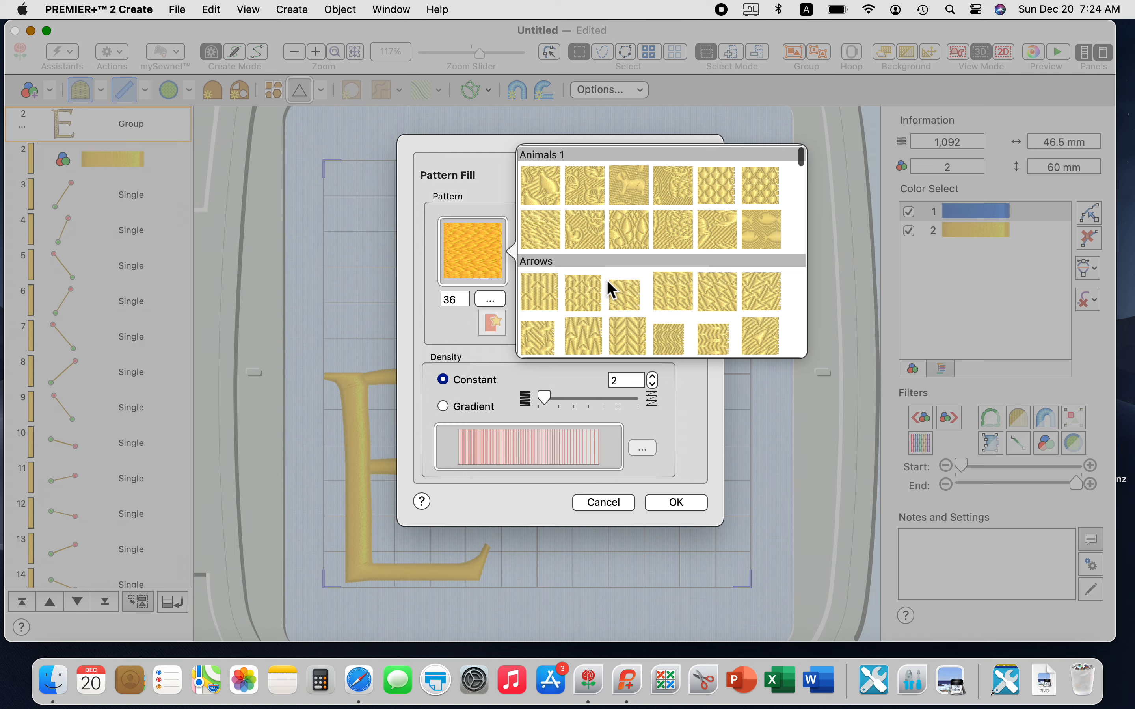
{"action": "scroll", "coordinate": [608, 281], "scroll_direction": "down", "scroll_amount": 10}
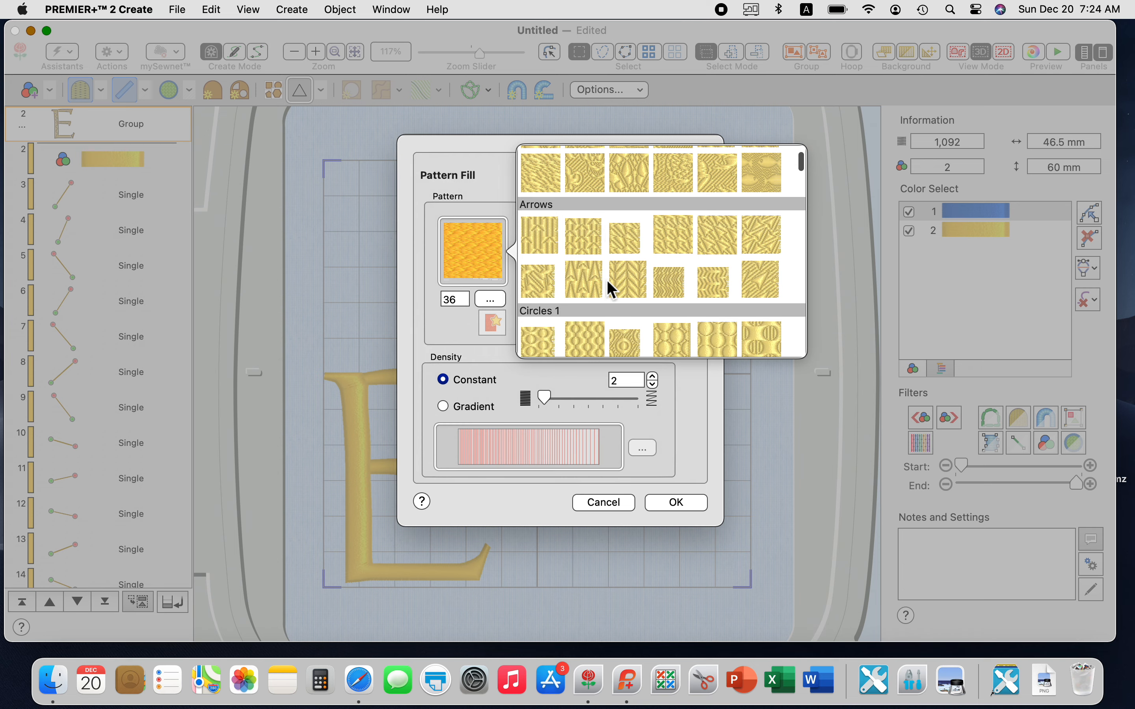
{"action": "scroll", "coordinate": [612, 290], "scroll_direction": "down", "scroll_amount": 10}
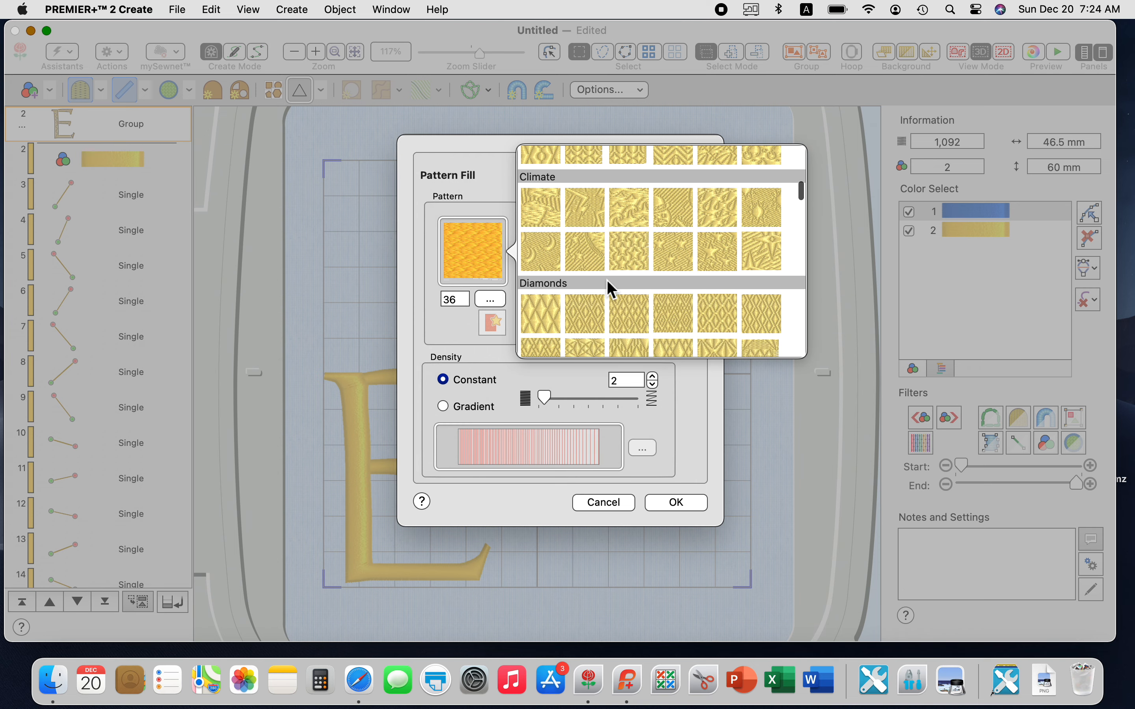
{"action": "scroll", "coordinate": [612, 290], "scroll_direction": "down", "scroll_amount": 10}
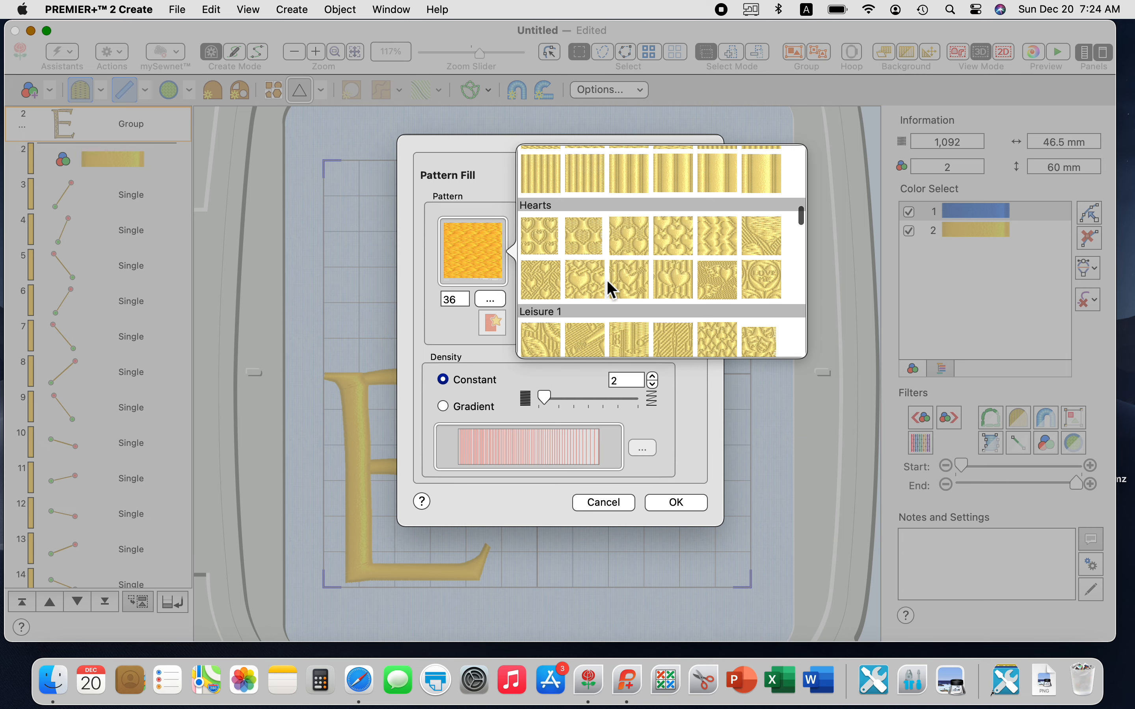
{"action": "scroll", "coordinate": [612, 291], "scroll_direction": "down", "scroll_amount": 10}
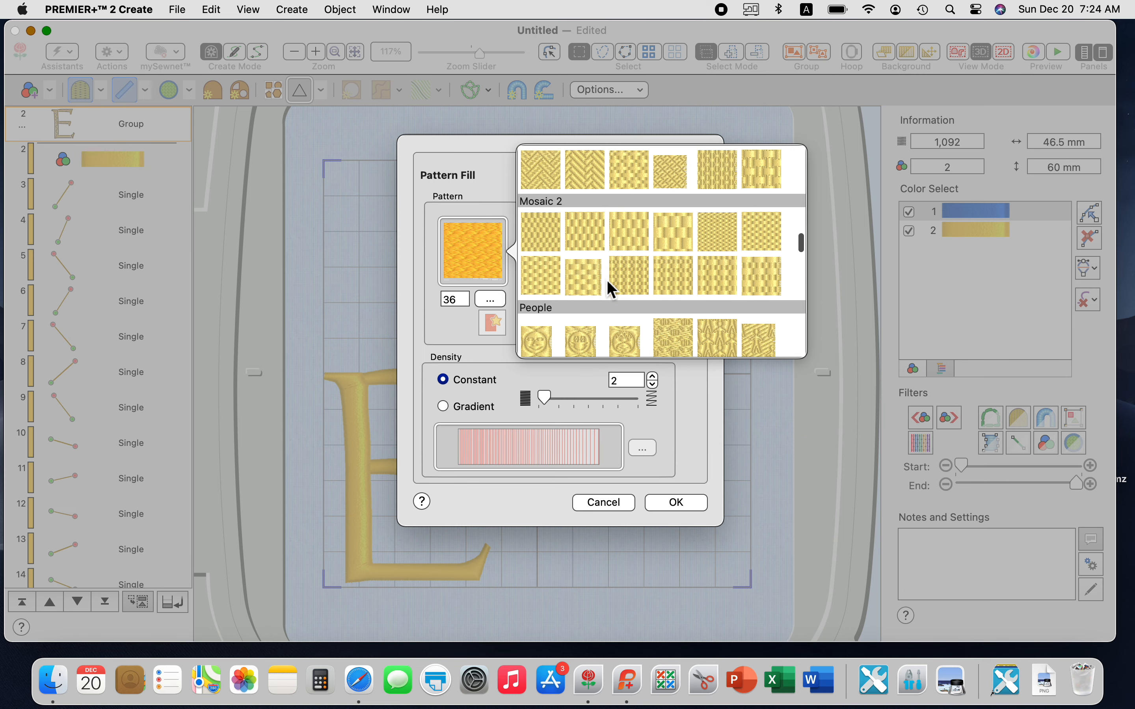
{"action": "scroll", "coordinate": [612, 290], "scroll_direction": "down", "scroll_amount": 10}
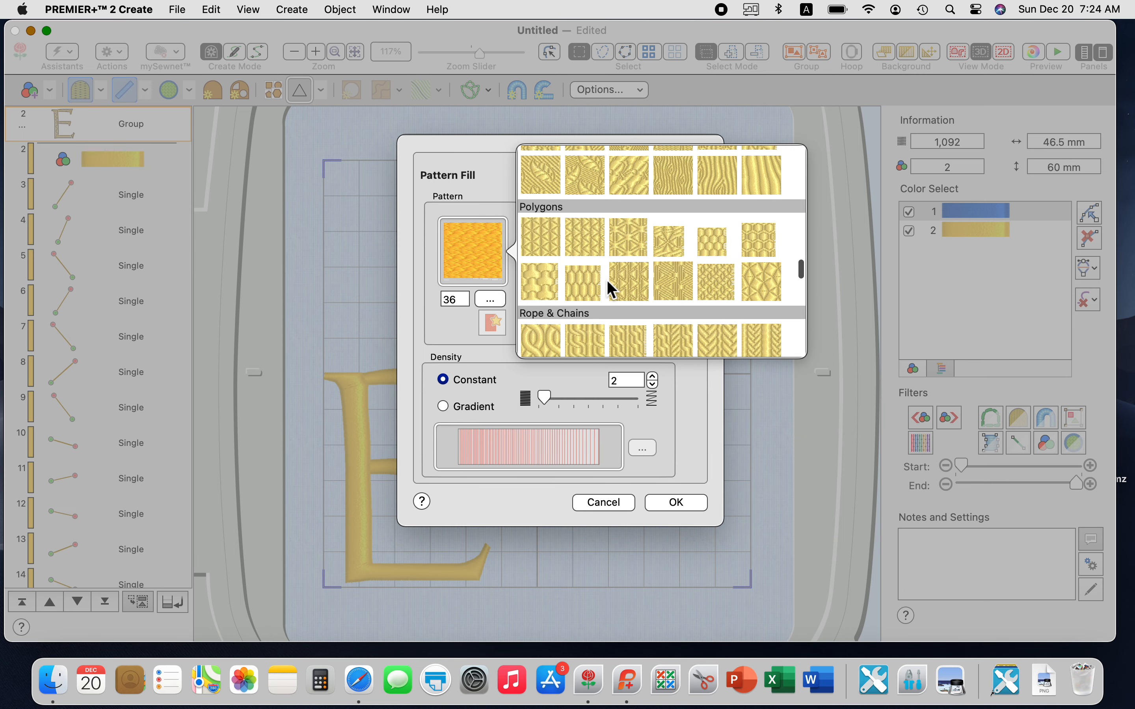
{"action": "scroll", "coordinate": [607, 280], "scroll_direction": "down", "scroll_amount": 5}
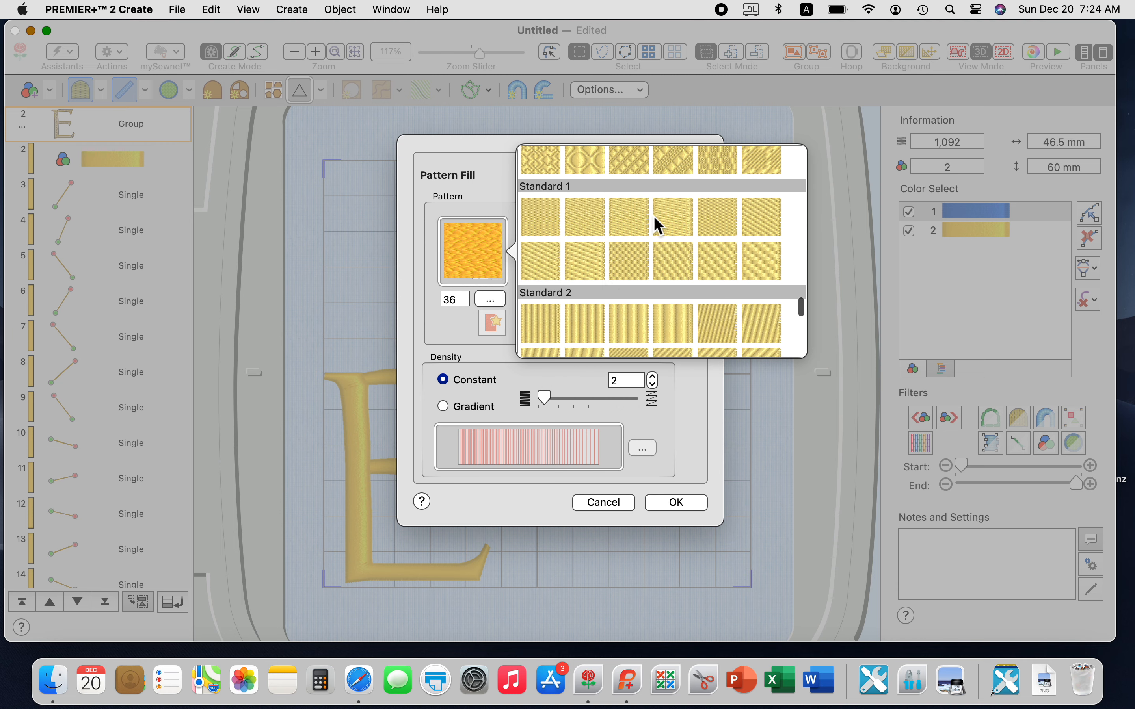
{"action": "left_click", "coordinate": [629, 229]}
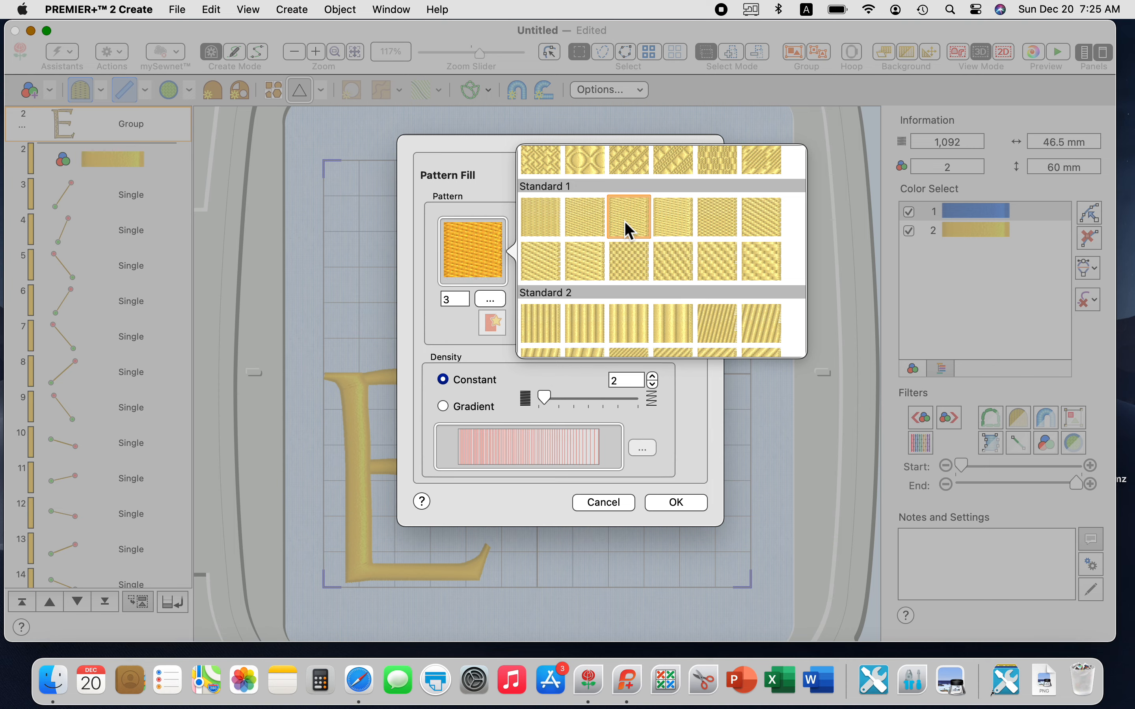
{"action": "left_click", "coordinate": [679, 502]}
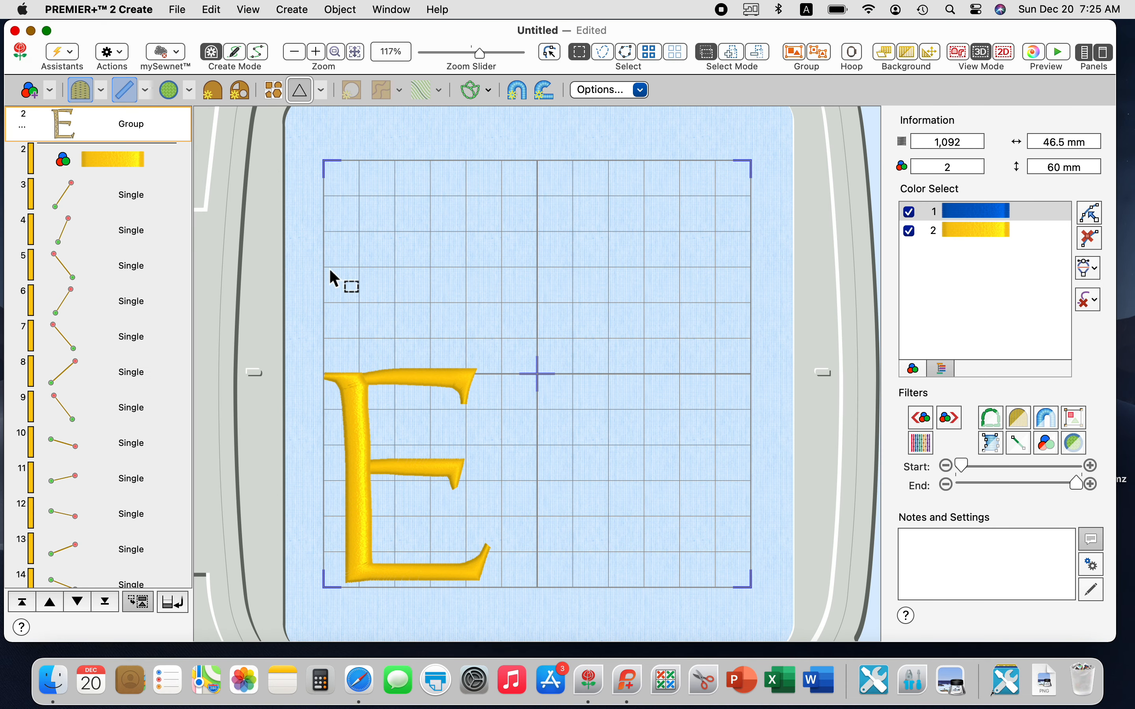
- Set the line type to No Line and add a pattern-filled triangle at the hoop centre
{"action": "left_click", "coordinate": [146, 90]}
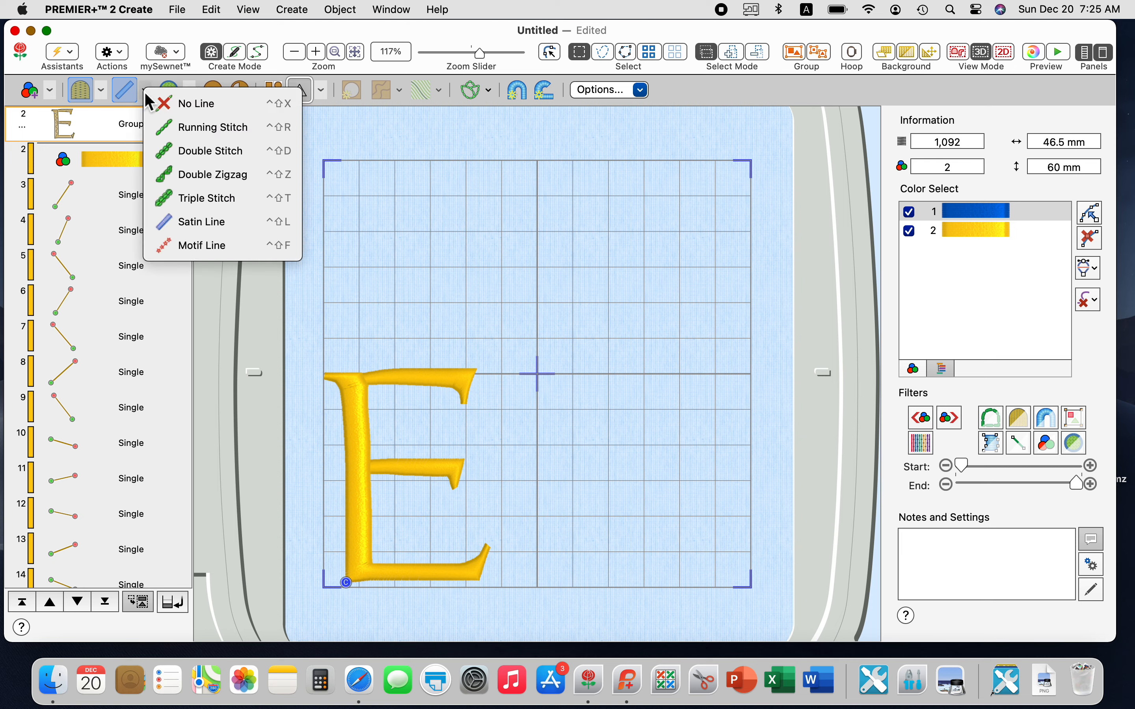
{"action": "left_click", "coordinate": [199, 108]}
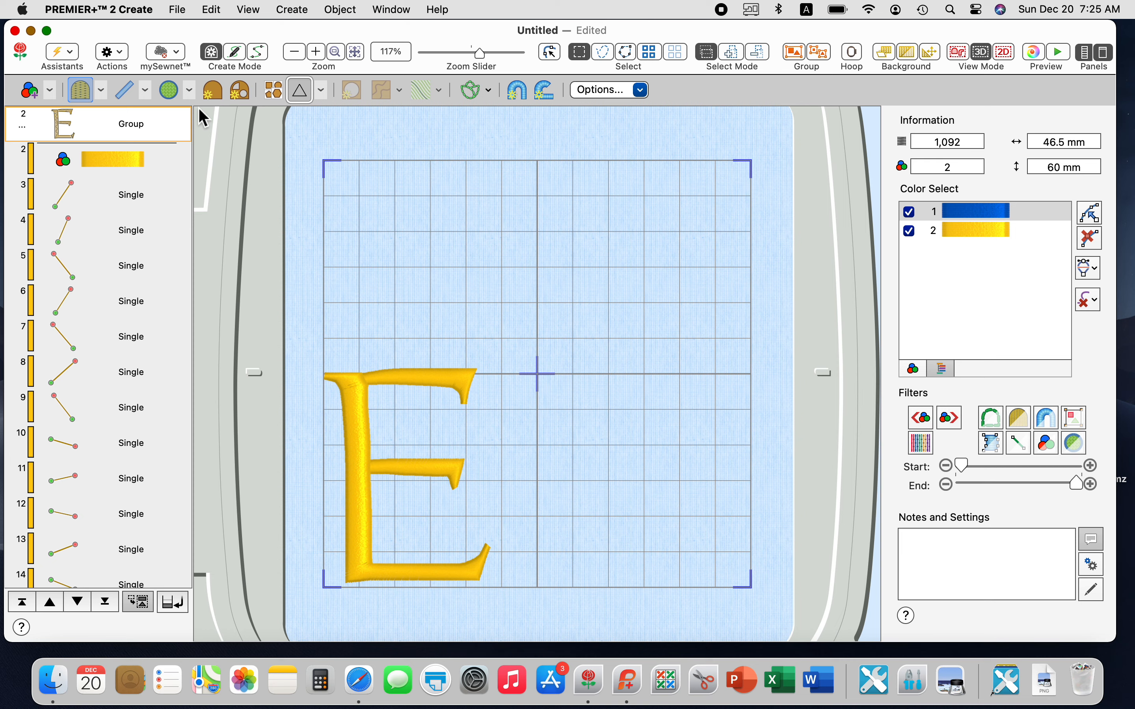
{"action": "left_click", "coordinate": [276, 94]}
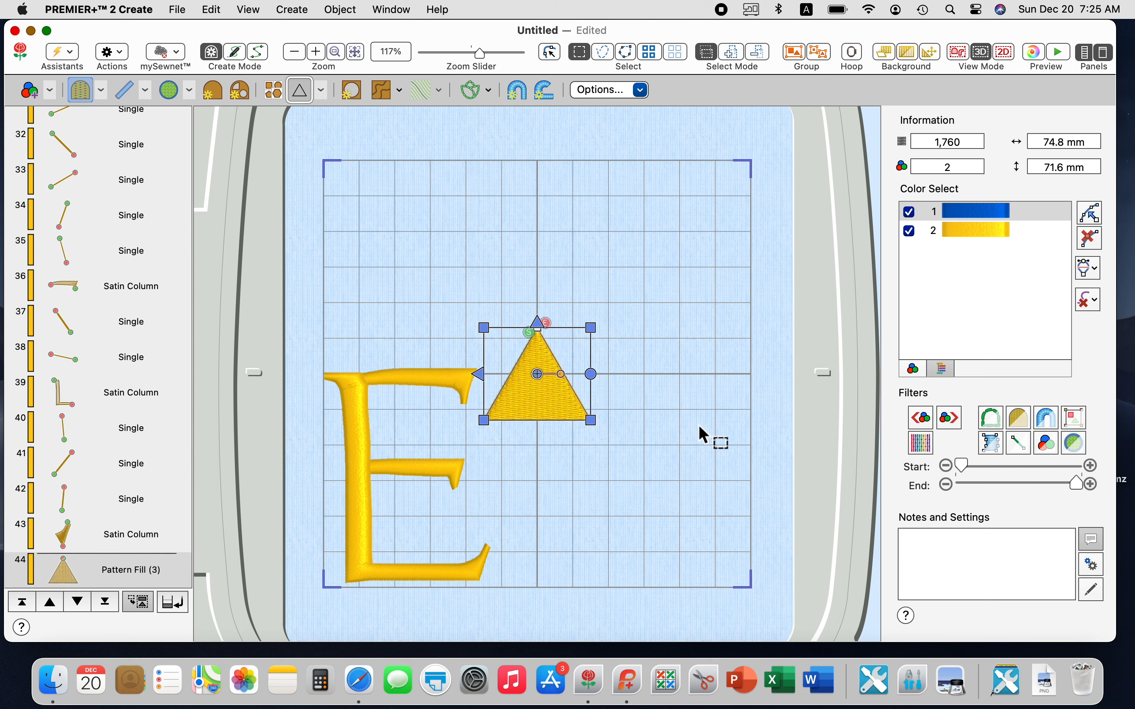
- Enlarge the pattern-filled triangle to about 104 mm wide and 106 mm high, filling most of the hoop
{"action": "left_click_drag", "start_coordinate": [591, 327], "coordinate": [729, 194]}
{"action": "left_click_drag", "start_coordinate": [483, 421], "coordinate": [359, 572]}
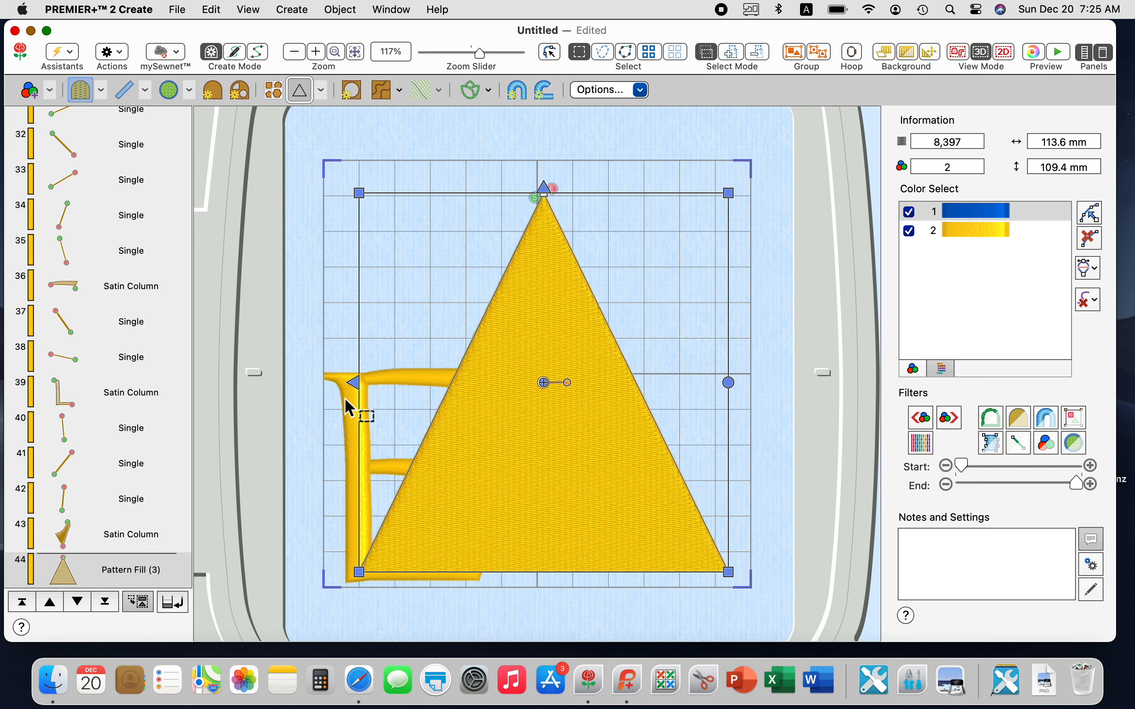
{"action": "key", "text": "Escape"}
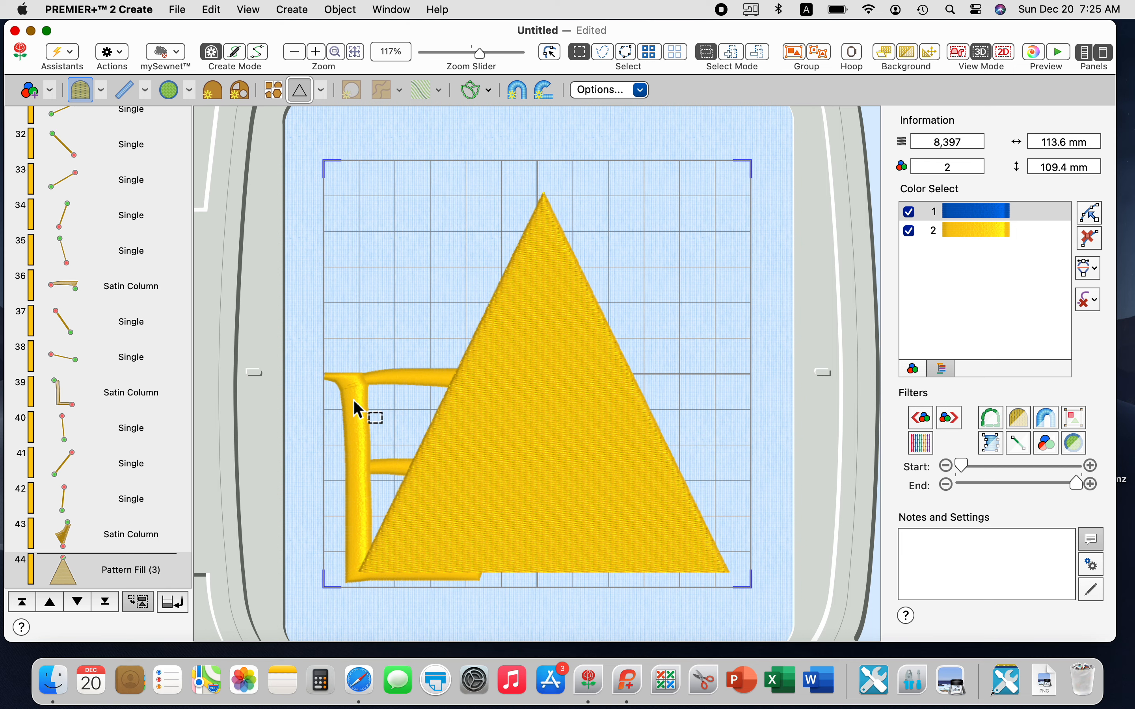
- Insert a color change to Robison-Anton Rayon 40 thread 2562 Bullion between the letter E and the triangle fill
{"action": "scroll", "coordinate": [185, 357], "scroll_direction": "up", "scroll_amount": 10}
{"action": "scroll", "coordinate": [185, 362], "scroll_direction": "down", "scroll_amount": 10}
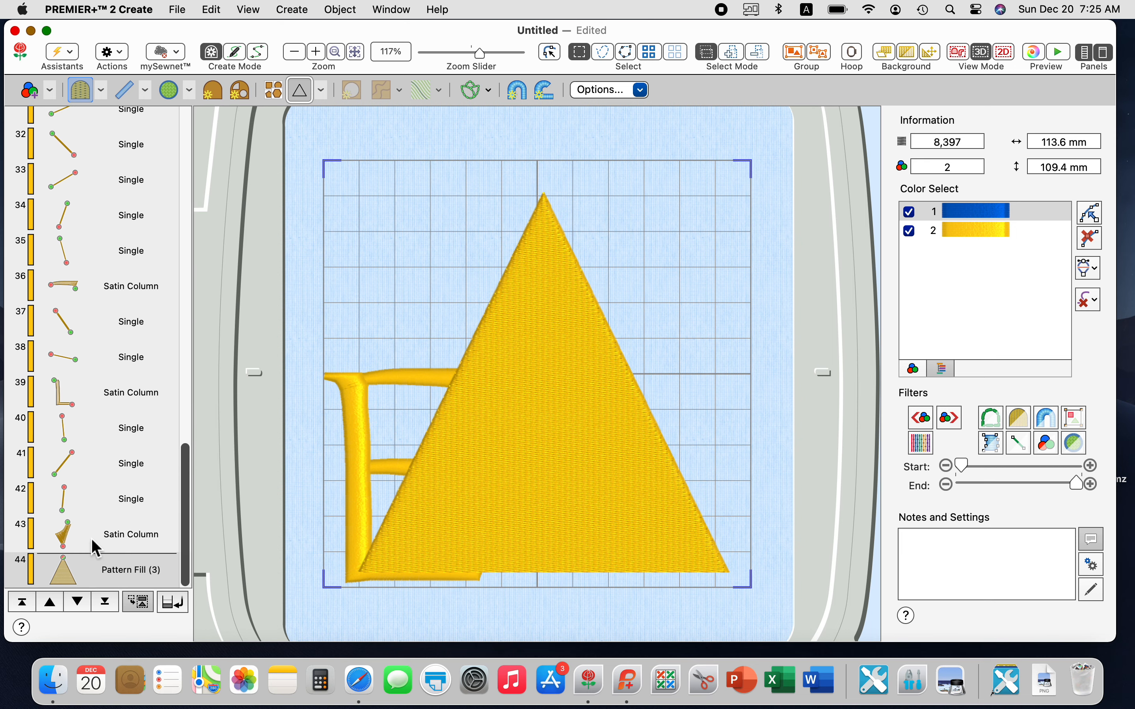
{"action": "left_click", "coordinate": [90, 551]}
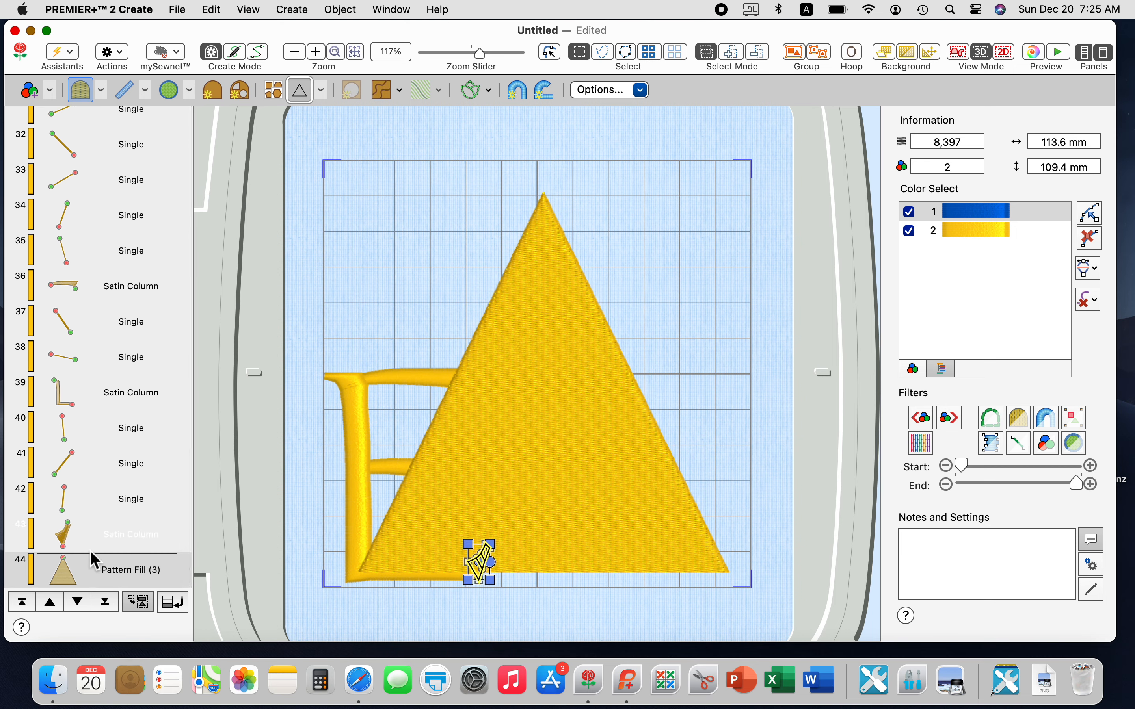
{"action": "left_click", "coordinate": [28, 91]}
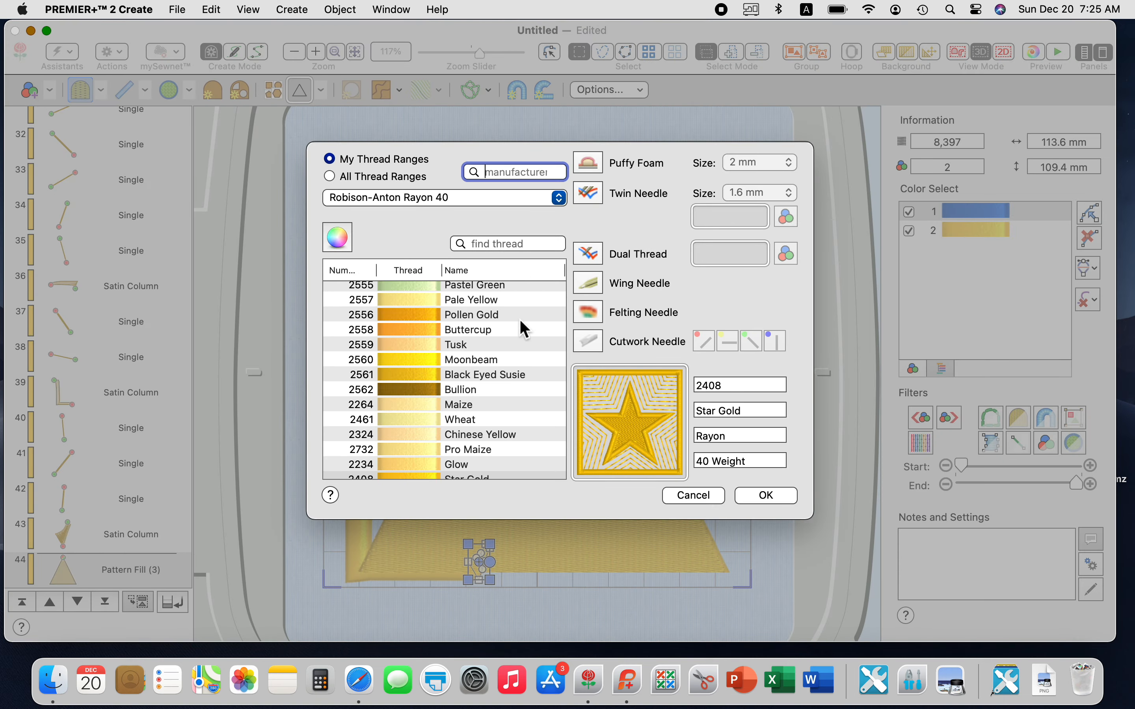
{"action": "left_click", "coordinate": [446, 388]}
{"action": "left_click", "coordinate": [767, 496]}
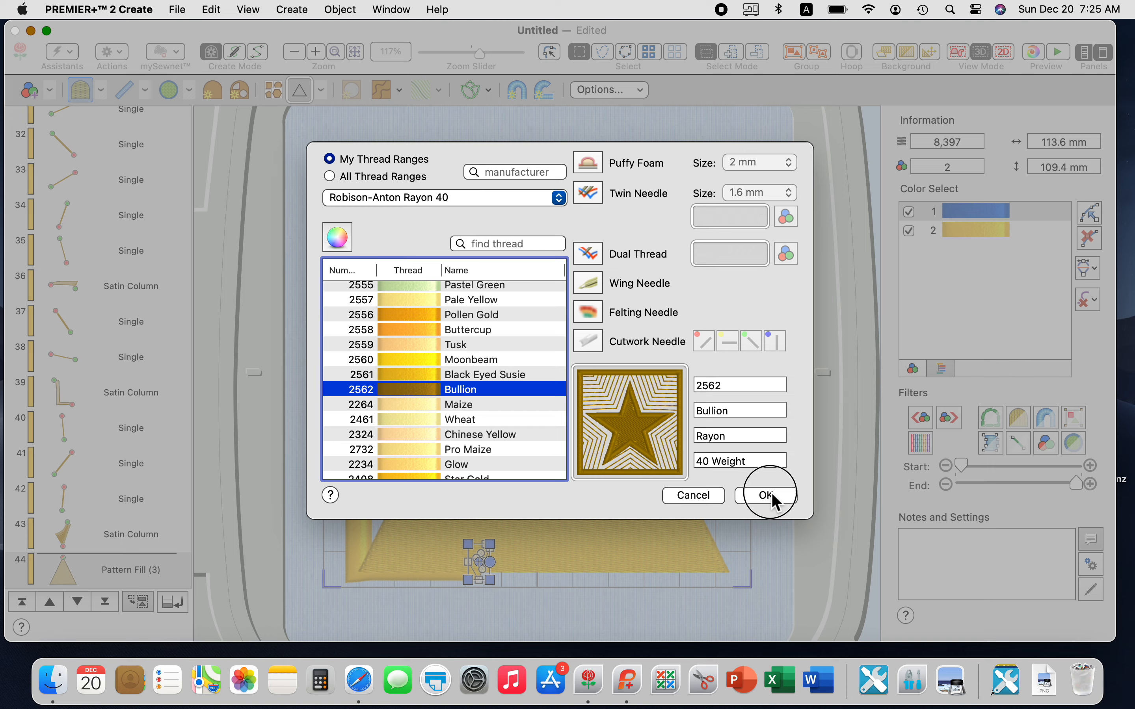
{"action": "left_click", "coordinate": [385, 370]}
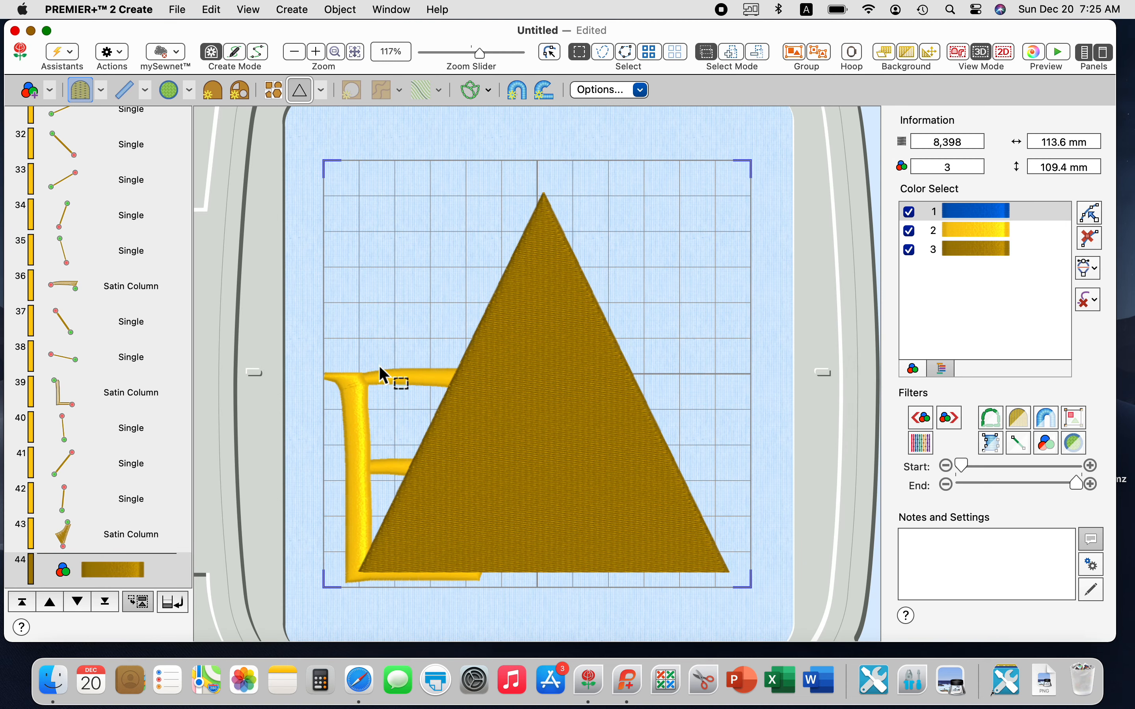
- Move the triangle's pattern fill to the start of the stitching order, so it stitches before the letter E
{"action": "left_click", "coordinate": [127, 567]}
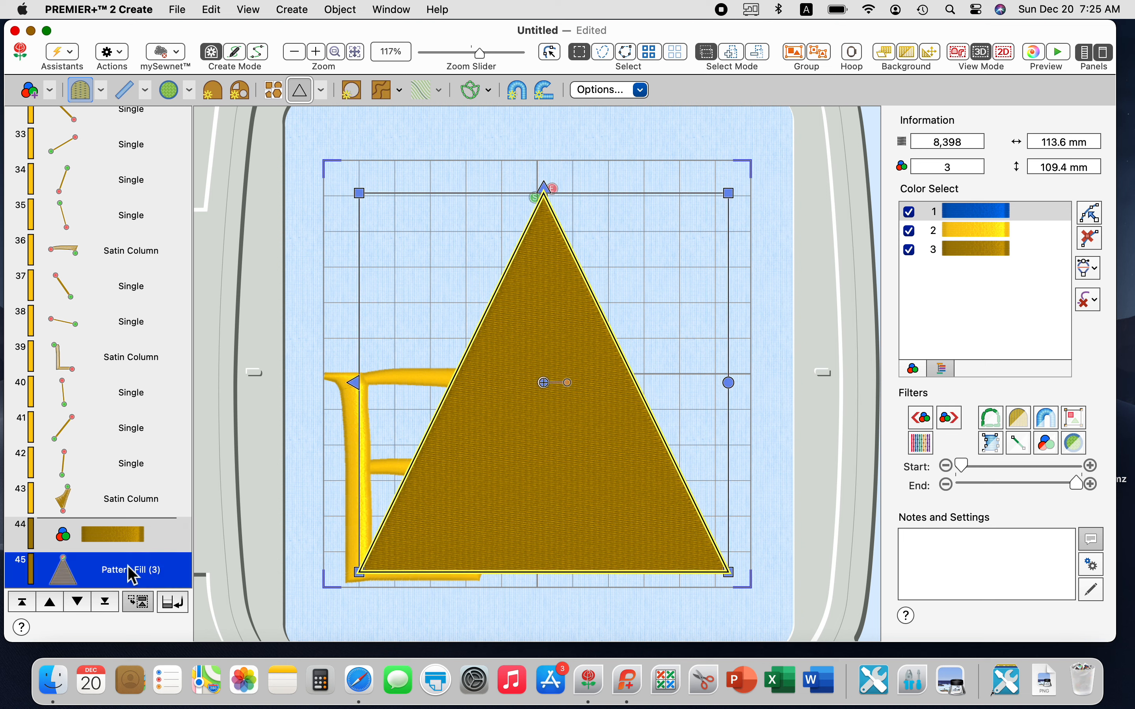
{"action": "left_click", "coordinate": [22, 604]}
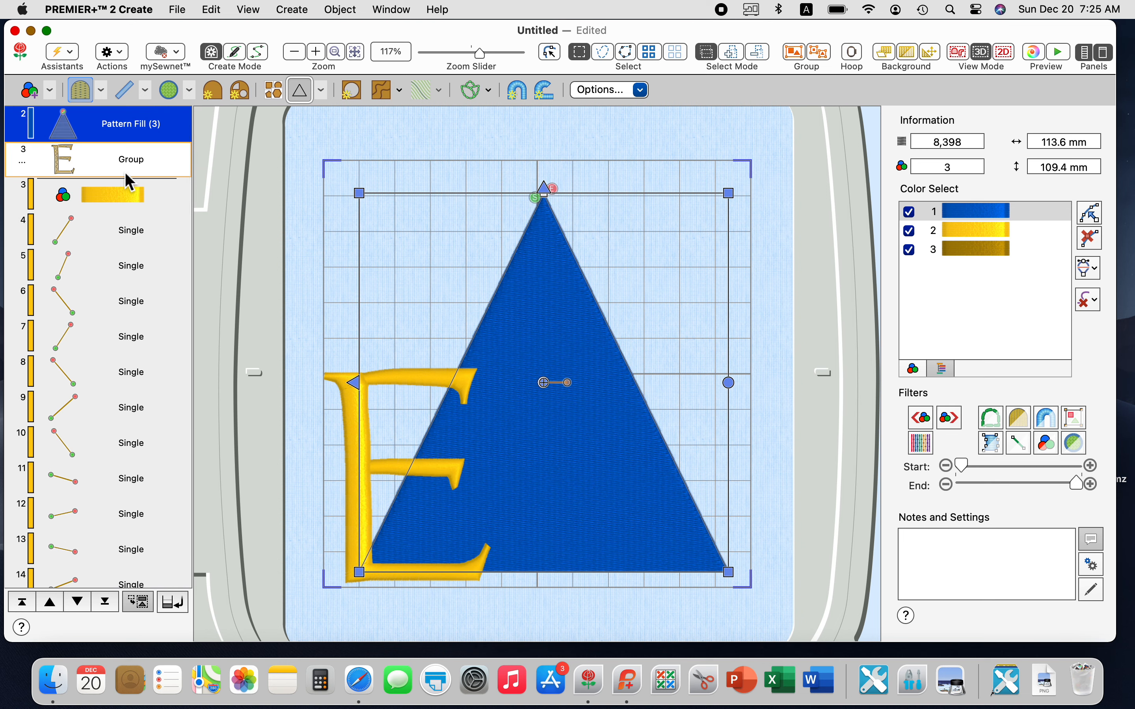
- Try moving the yellow color change ahead of the triangle fill, then return it to just before the letter E
{"action": "left_click", "coordinate": [115, 193]}
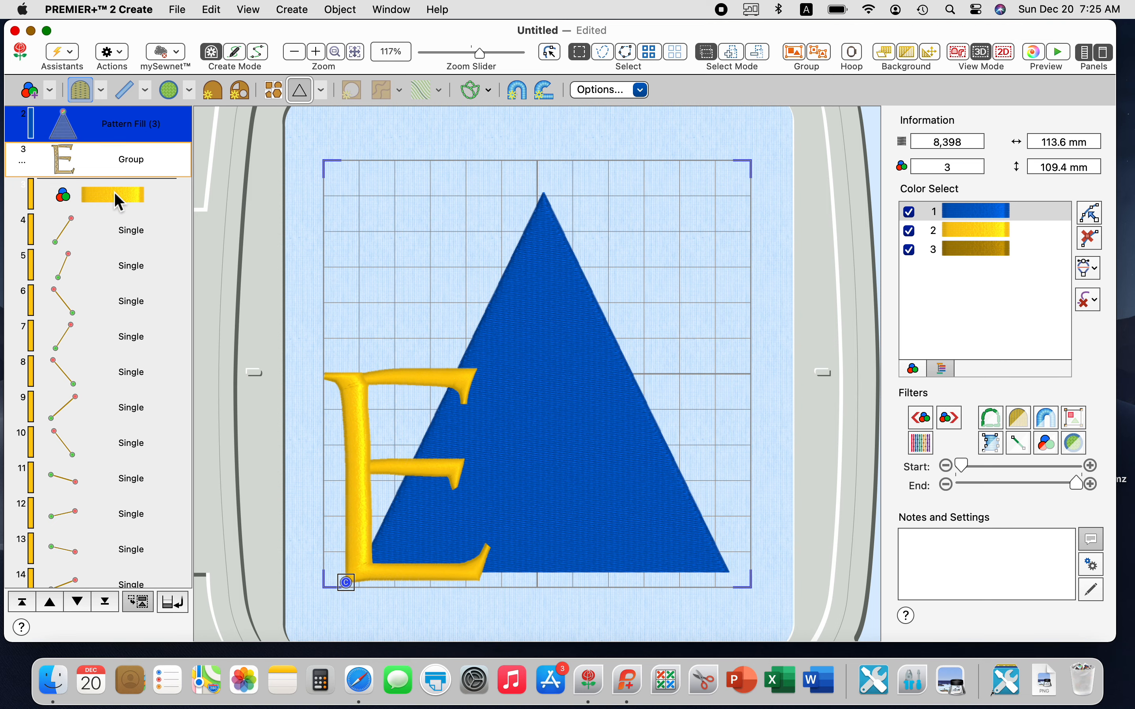
{"action": "left_click_drag", "start_coordinate": [74, 197], "coordinate": [88, 148]}
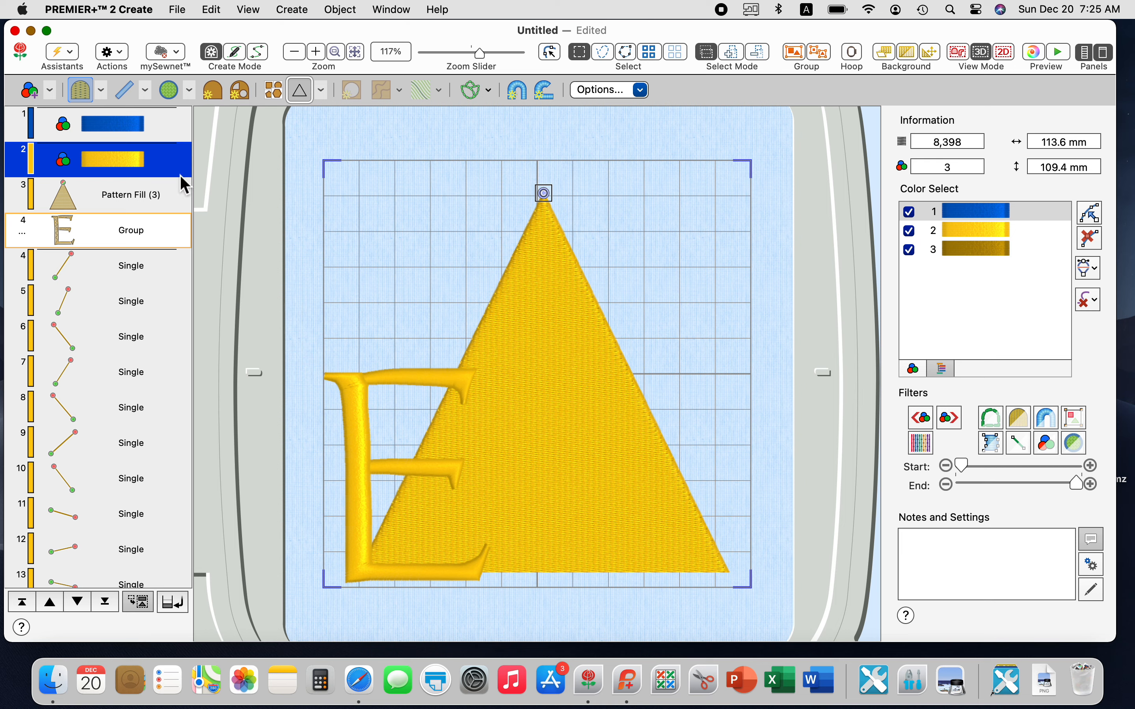
{"action": "left_click_drag", "start_coordinate": [127, 159], "coordinate": [130, 231]}
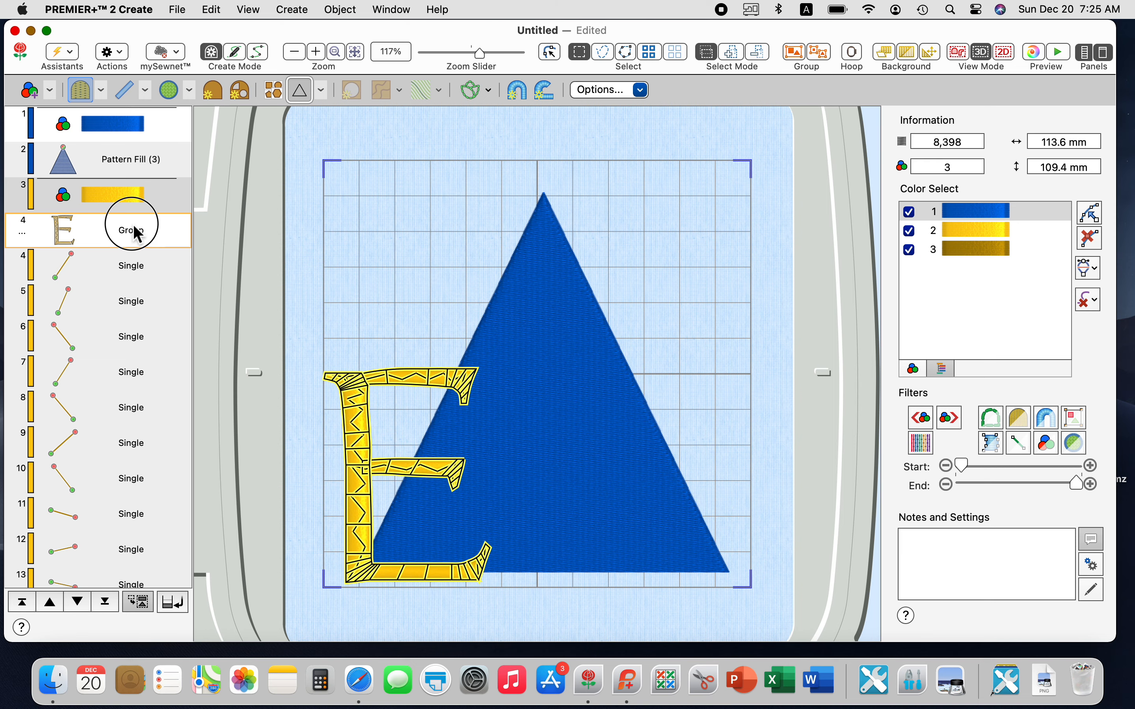
- Select the letter E group and move it onto the triangle, centred between its sides near the base, then deselect it
{"action": "left_click", "coordinate": [104, 228]}
{"action": "left_click_drag", "start_coordinate": [377, 370], "coordinate": [511, 339]}
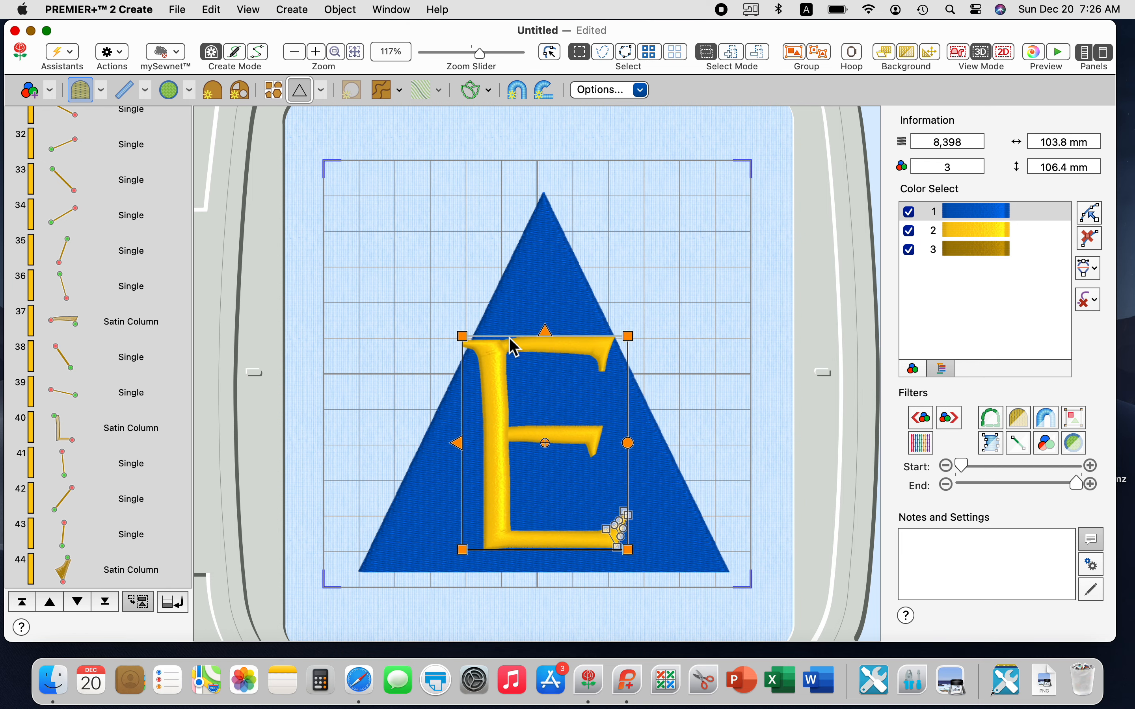
{"action": "left_click", "coordinate": [639, 266]}
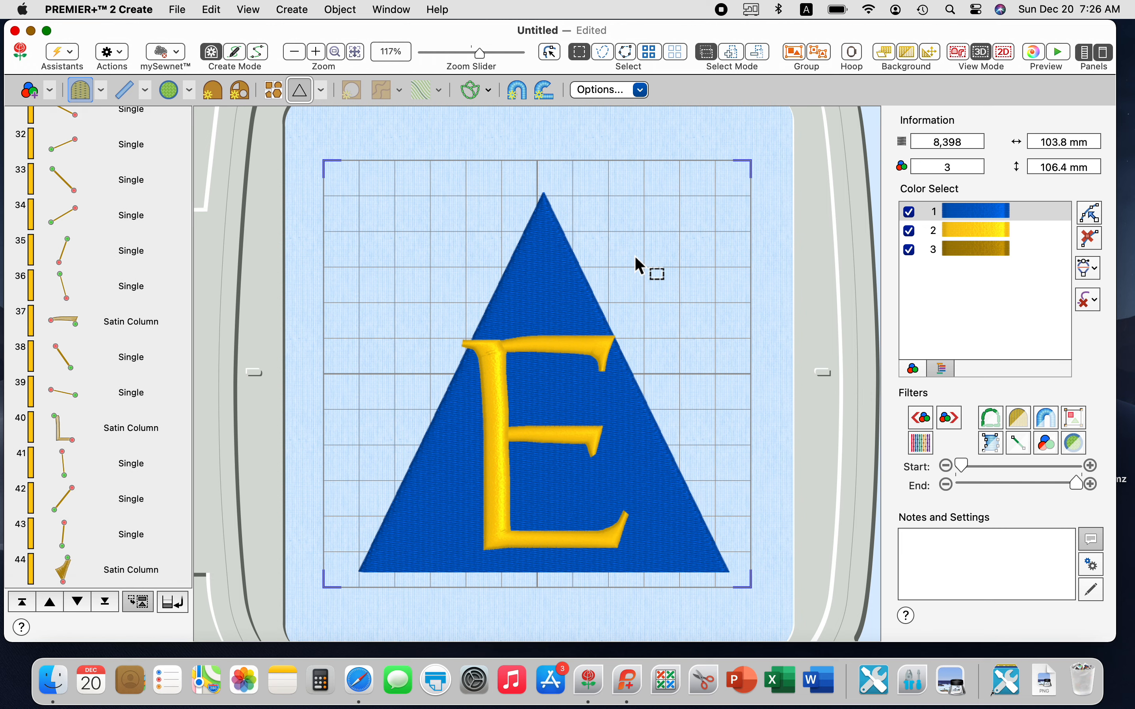
{"action": "left_click", "coordinate": [636, 255]}
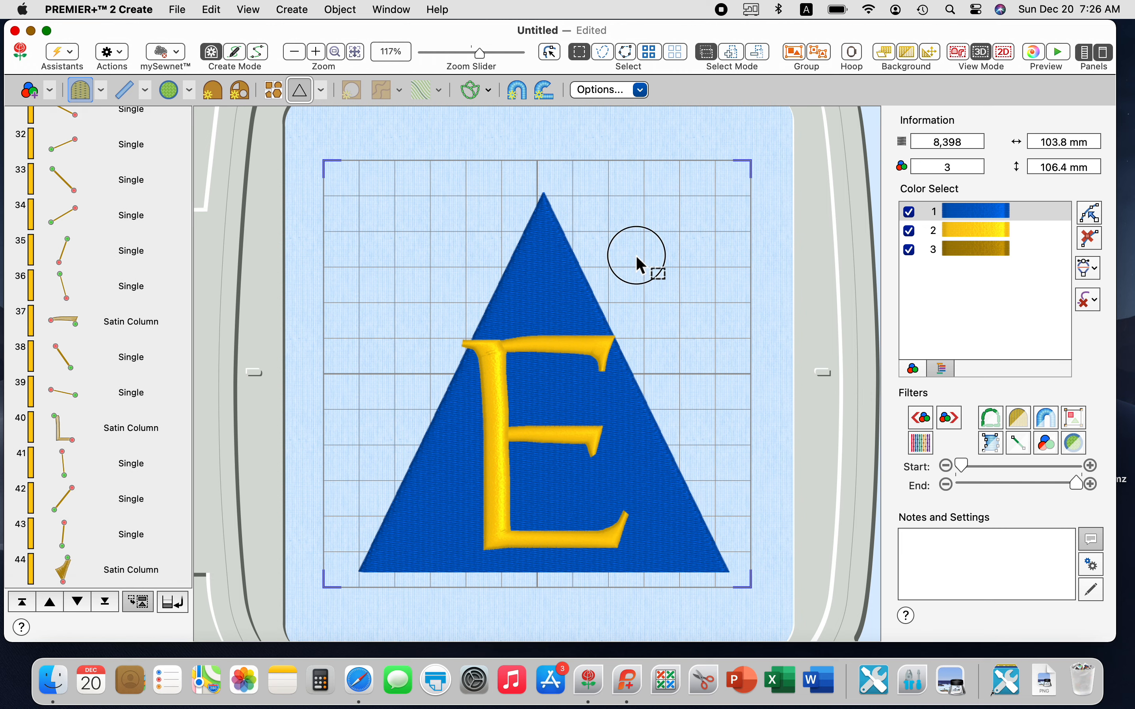